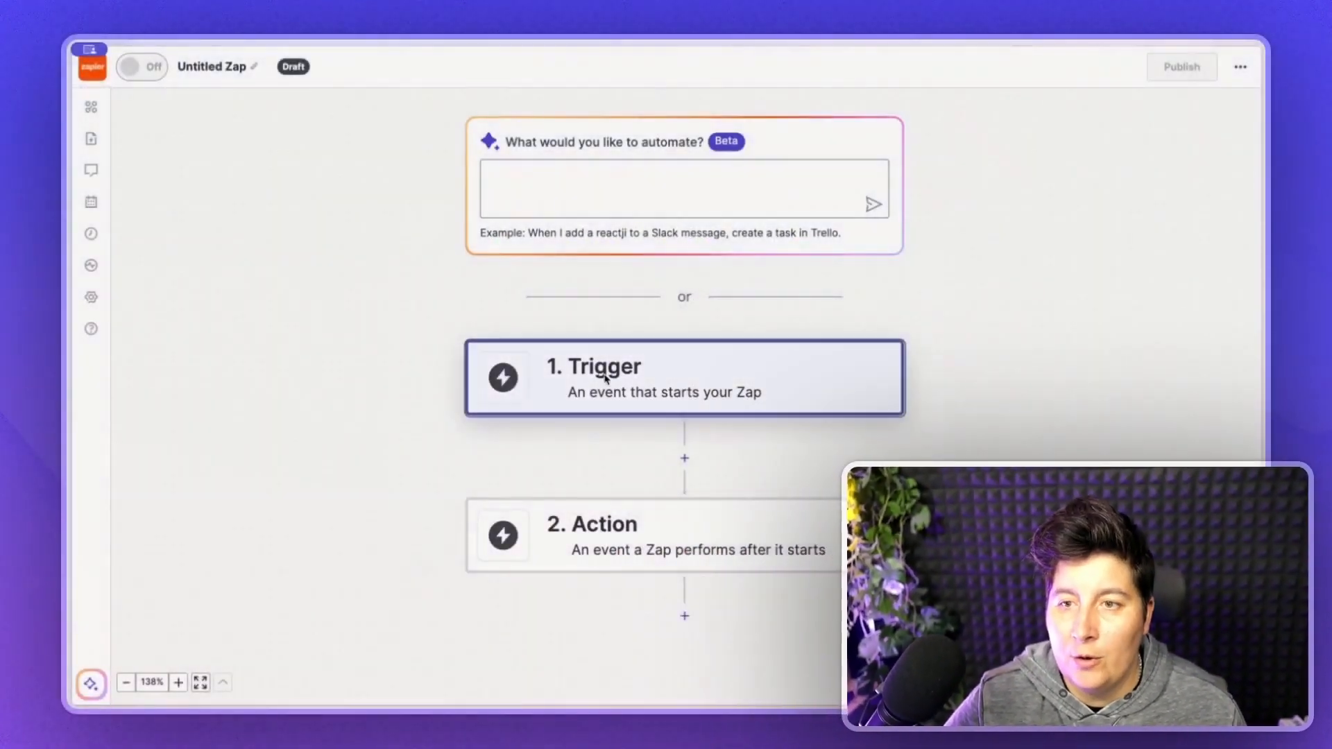
- Set the Zap trigger to Google Sheets' 'New or Updated Spreadsheet Row' event
{"action": "left_click", "coordinate": [569, 375]}
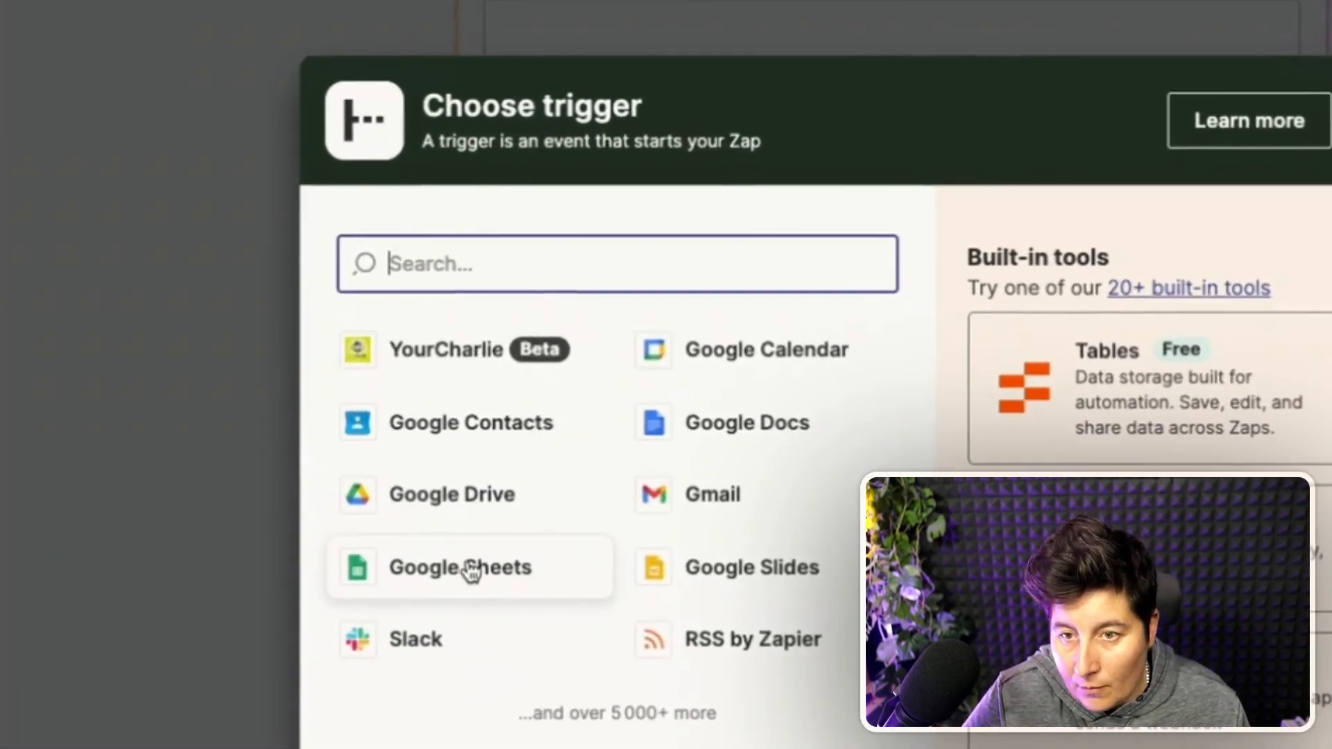
{"action": "left_click", "coordinate": [471, 444]}
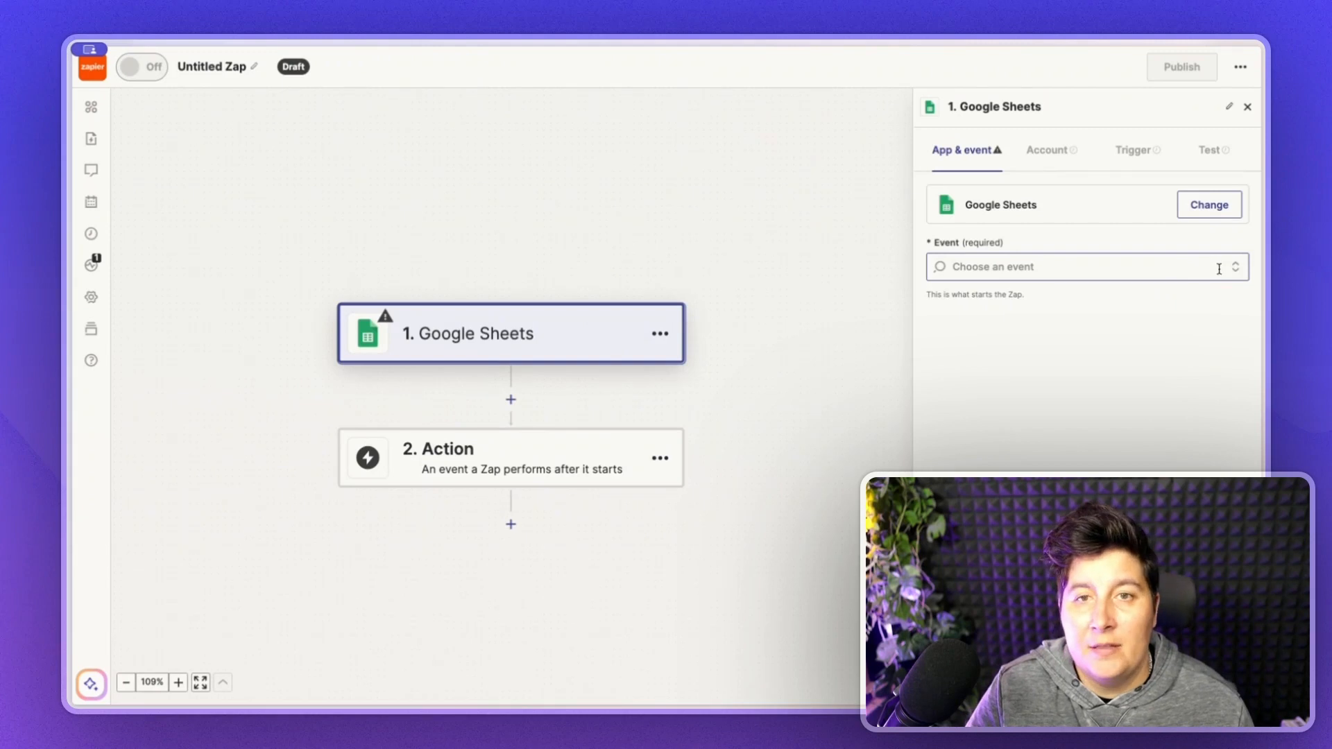
{"action": "left_click", "coordinate": [1219, 269]}
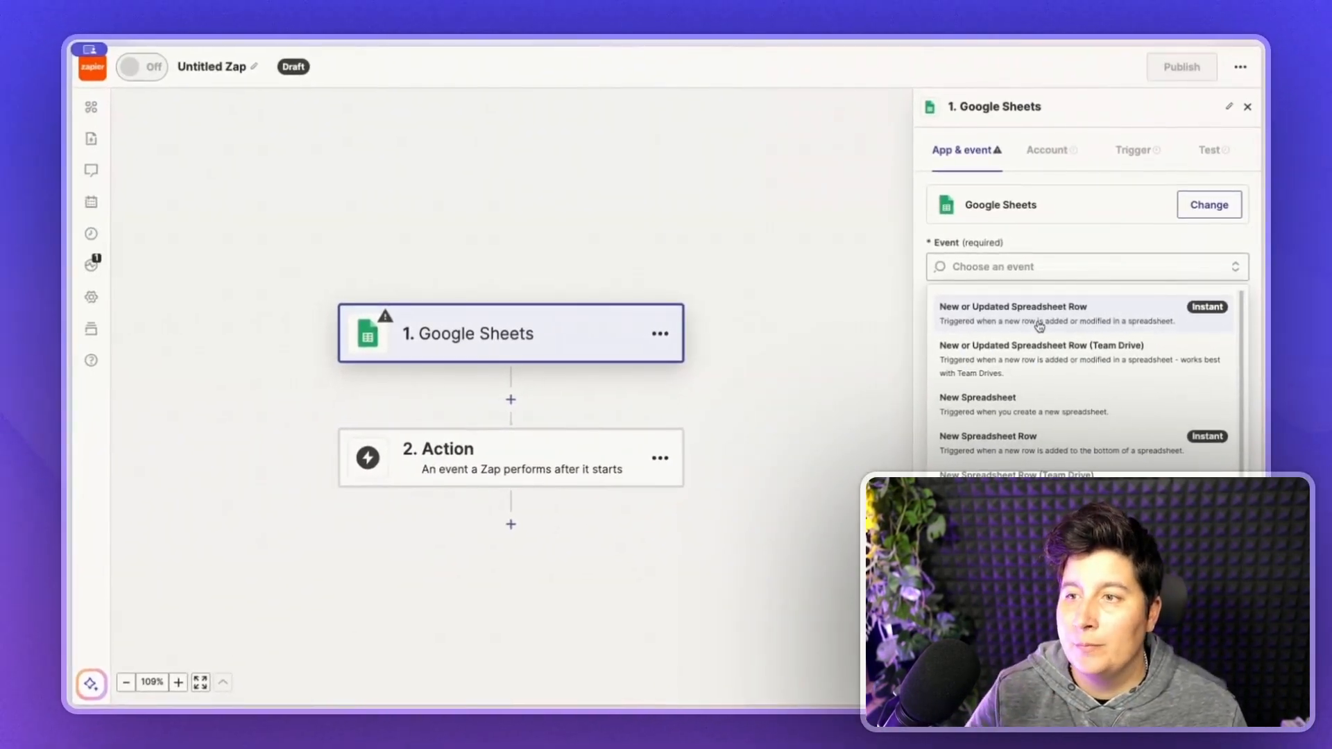
{"action": "left_click", "coordinate": [1038, 326]}
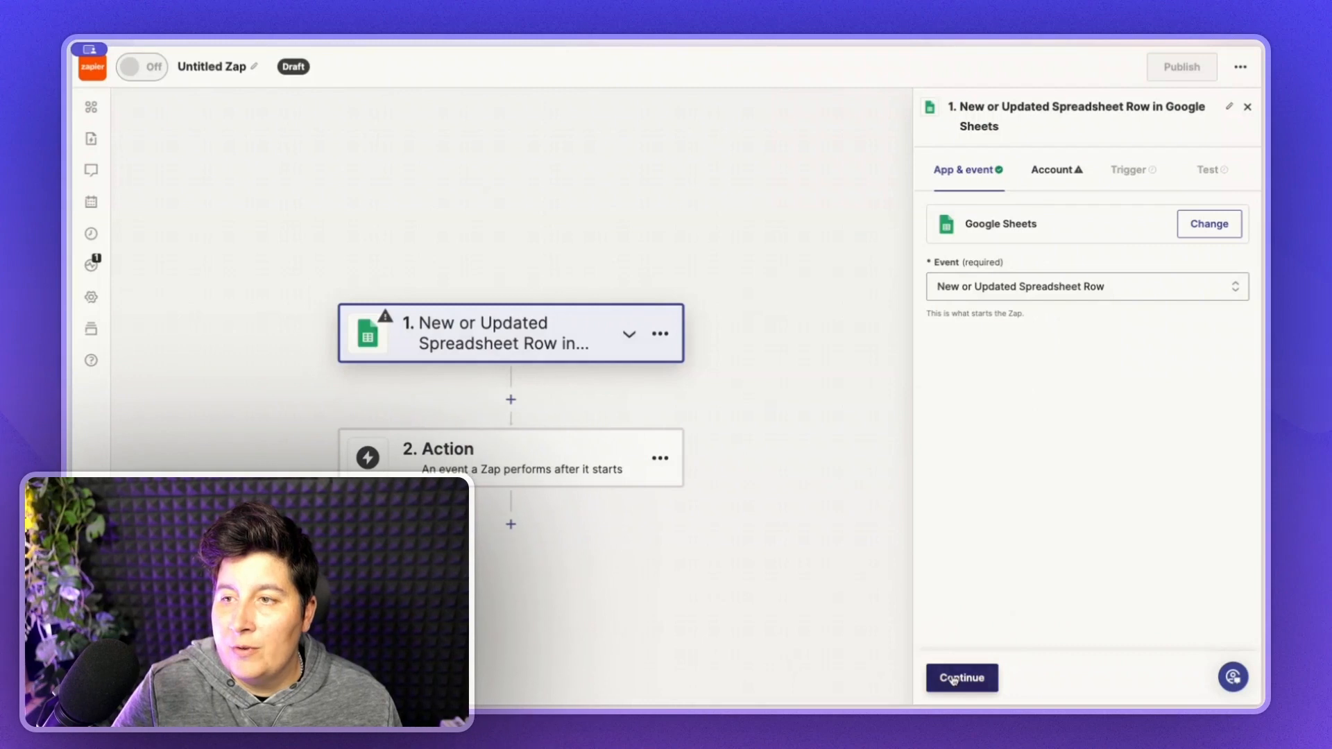
{"action": "left_click", "coordinate": [954, 679]}
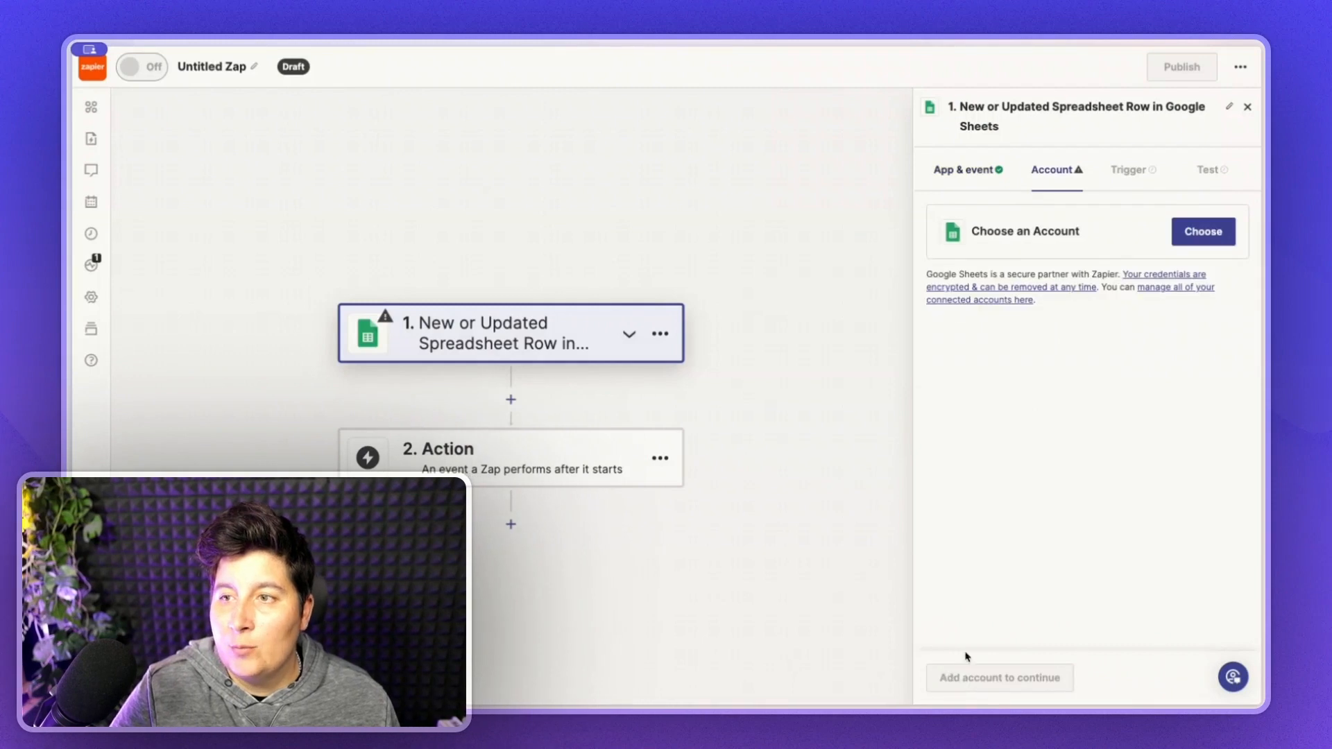
- Connect the first Google Sheets account to the trigger
{"action": "left_click", "coordinate": [1196, 239]}
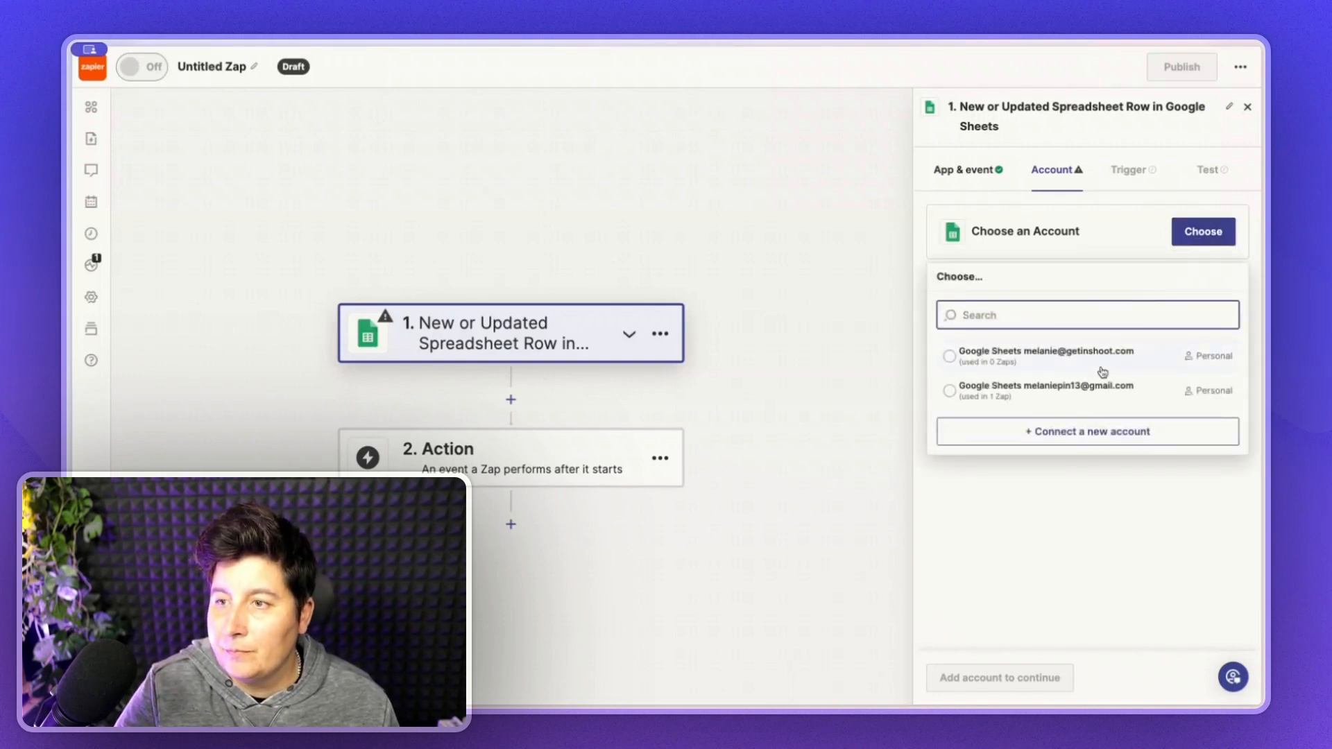
{"action": "left_click", "coordinate": [1066, 360]}
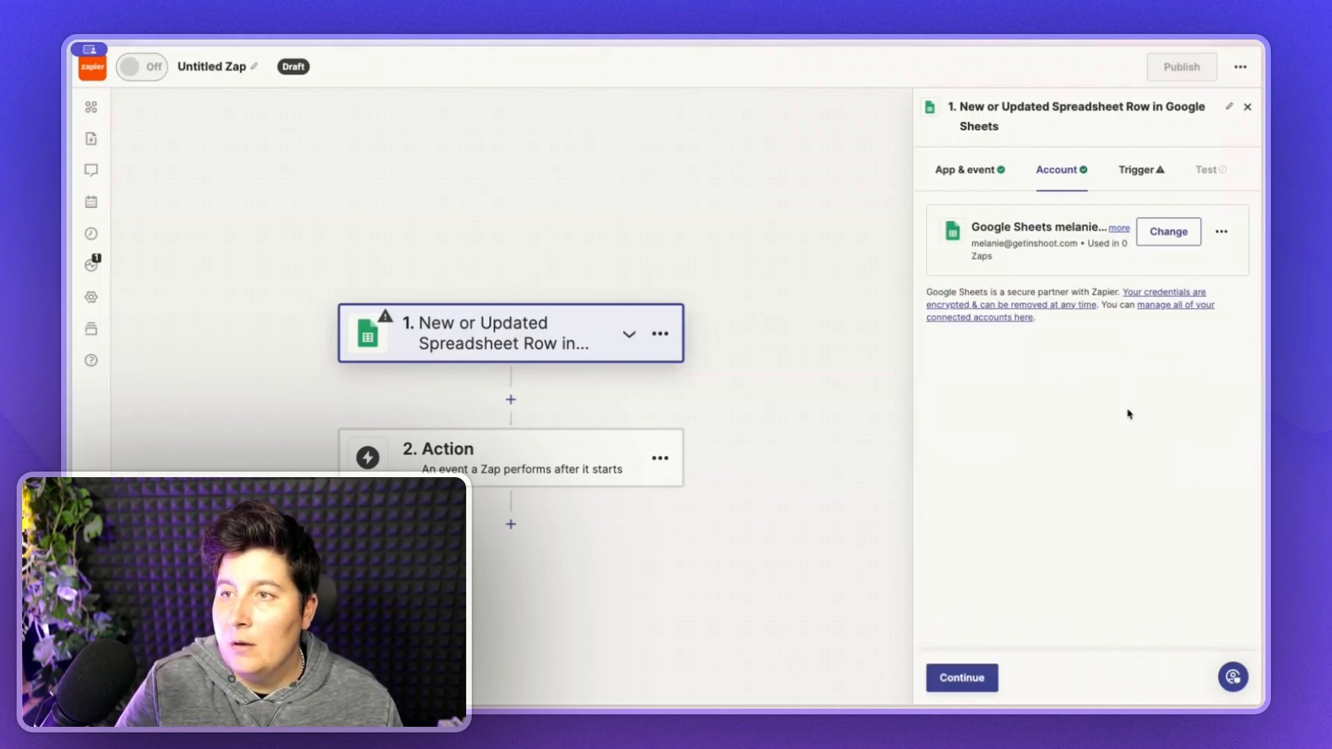
{"action": "left_click", "coordinate": [983, 677]}
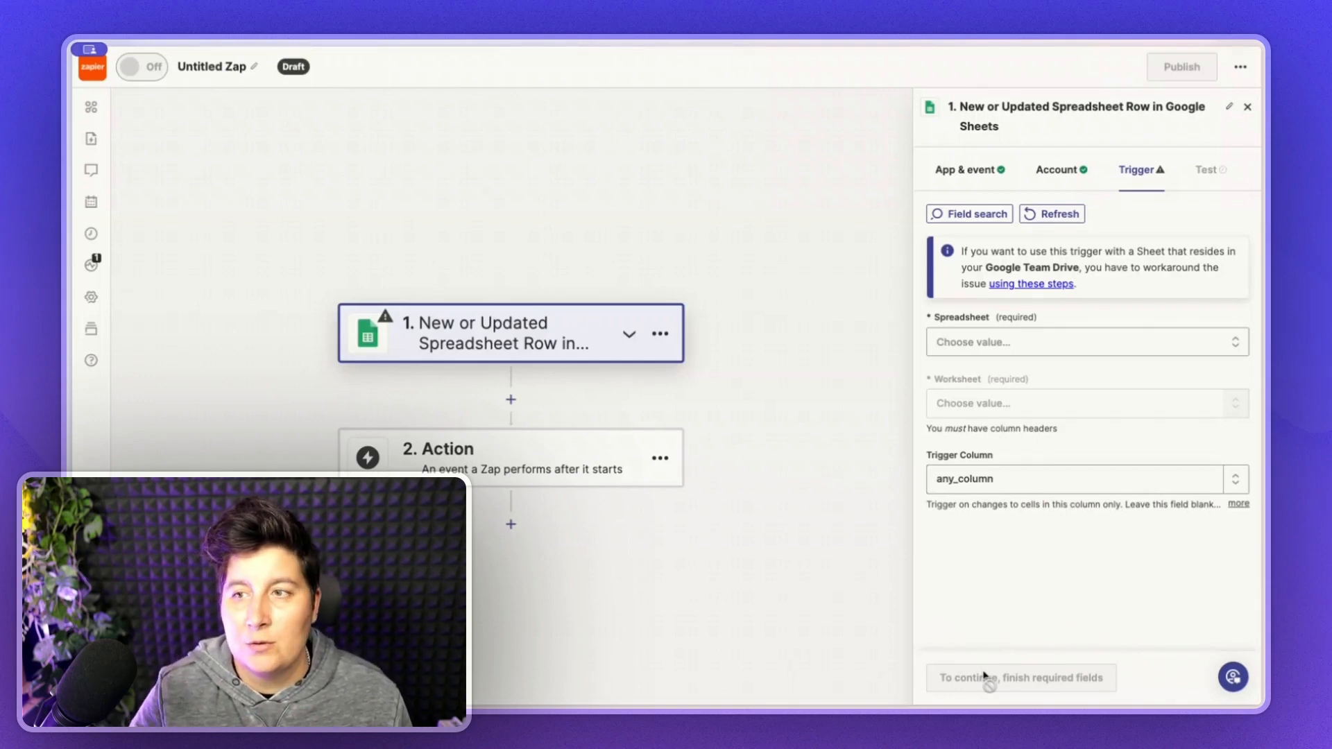
- Point the trigger at spreadsheet 'Mes clients', worksheet 'Feuille 1', and bring up that sheet
{"action": "left_click", "coordinate": [1230, 343]}
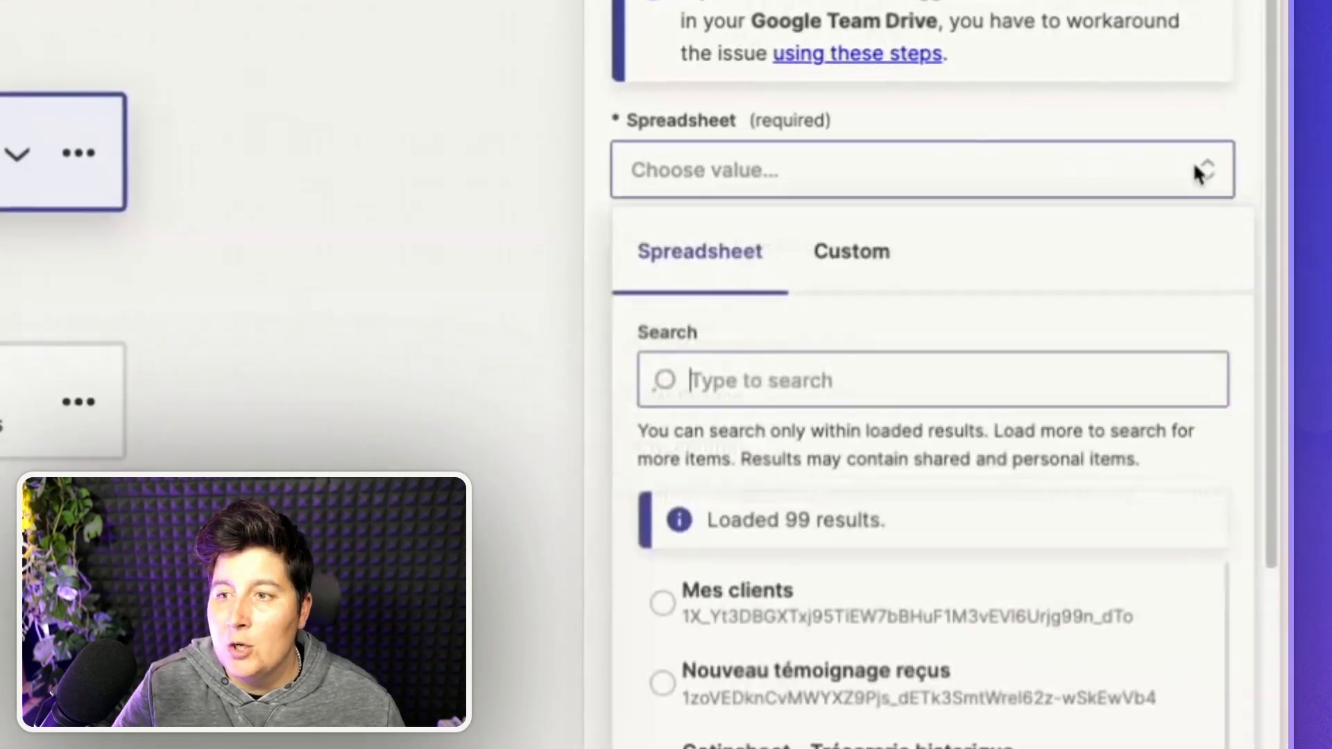
{"action": "left_click", "coordinate": [809, 615]}
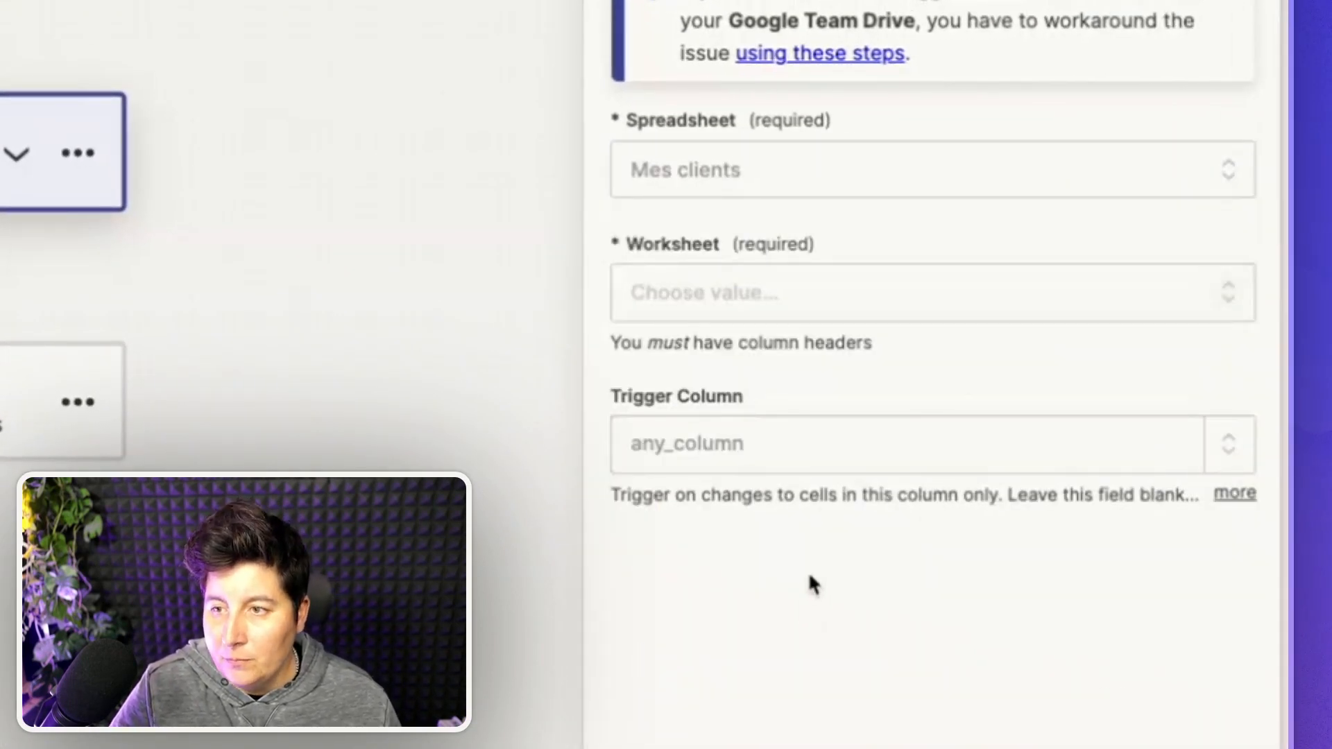
{"action": "left_click", "coordinate": [1225, 292]}
{"action": "left_click", "coordinate": [798, 737]}
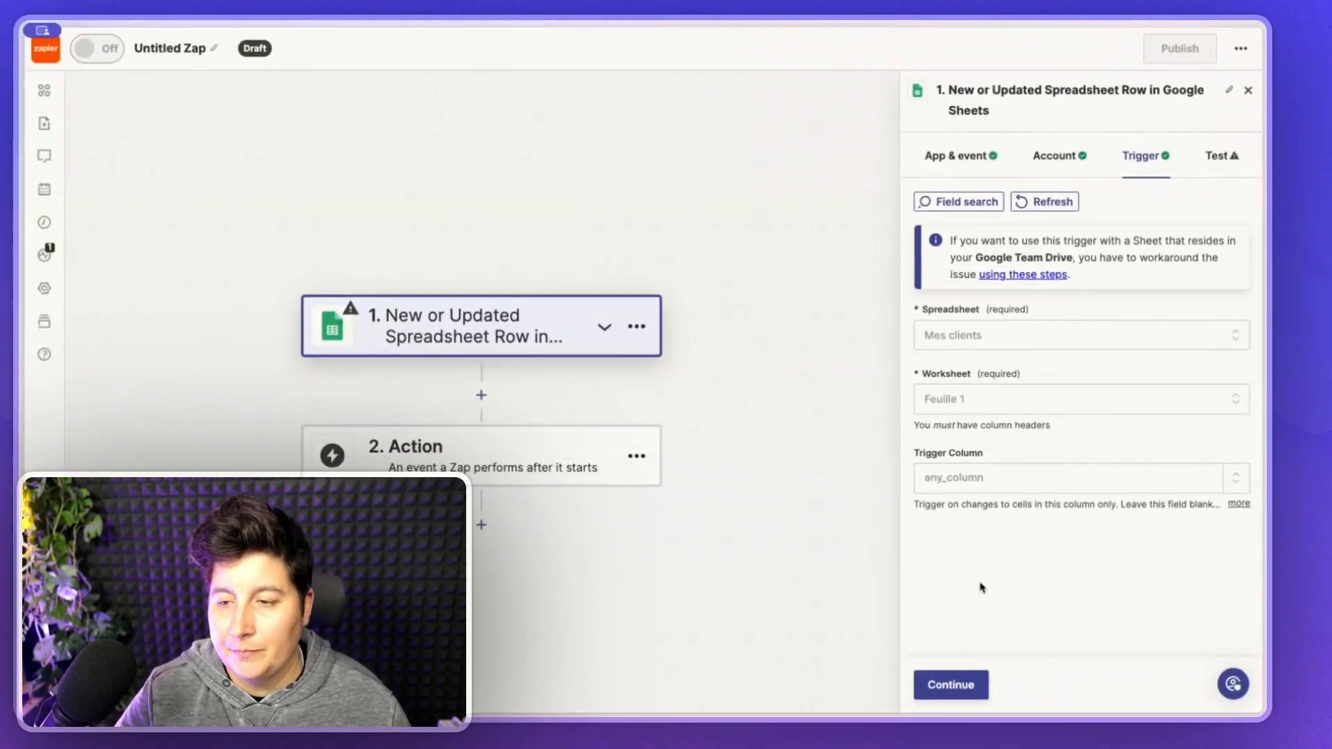
{"action": "left_click", "coordinate": [963, 678]}
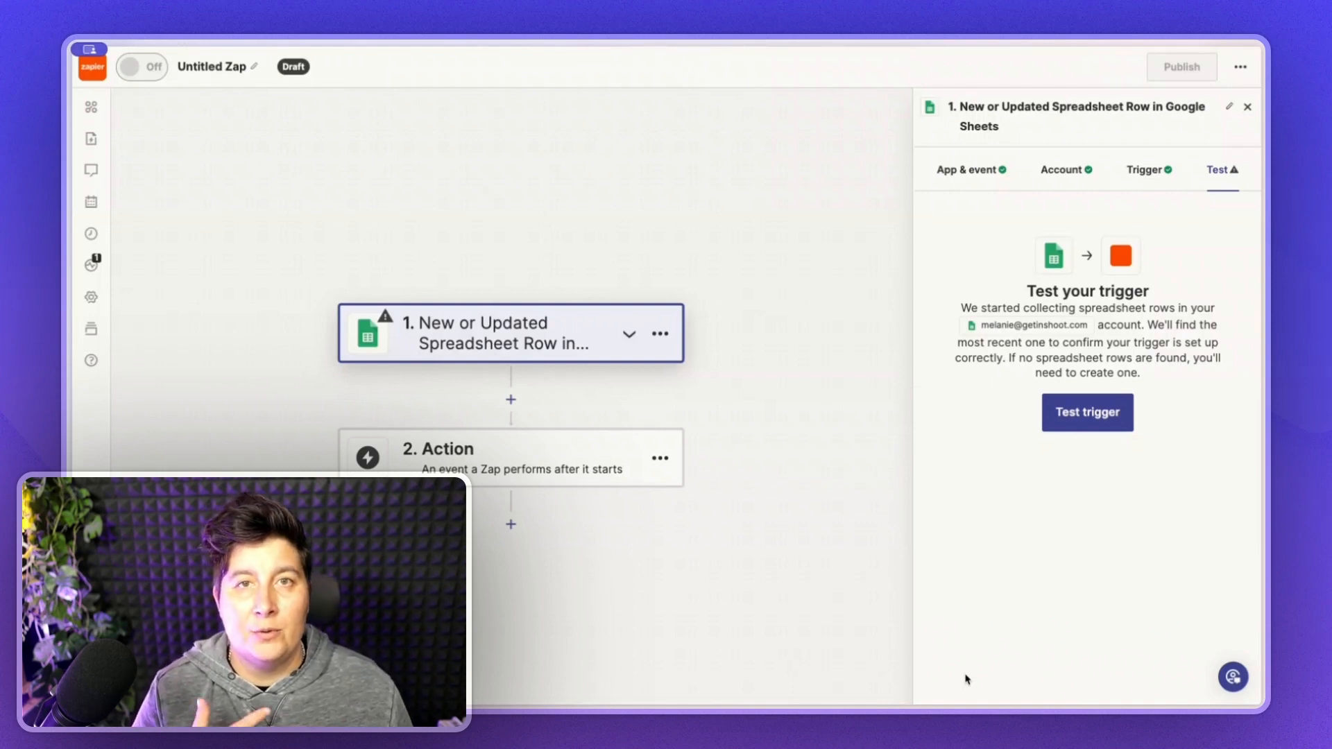
{"action": "left_click", "coordinate": [113, 256]}
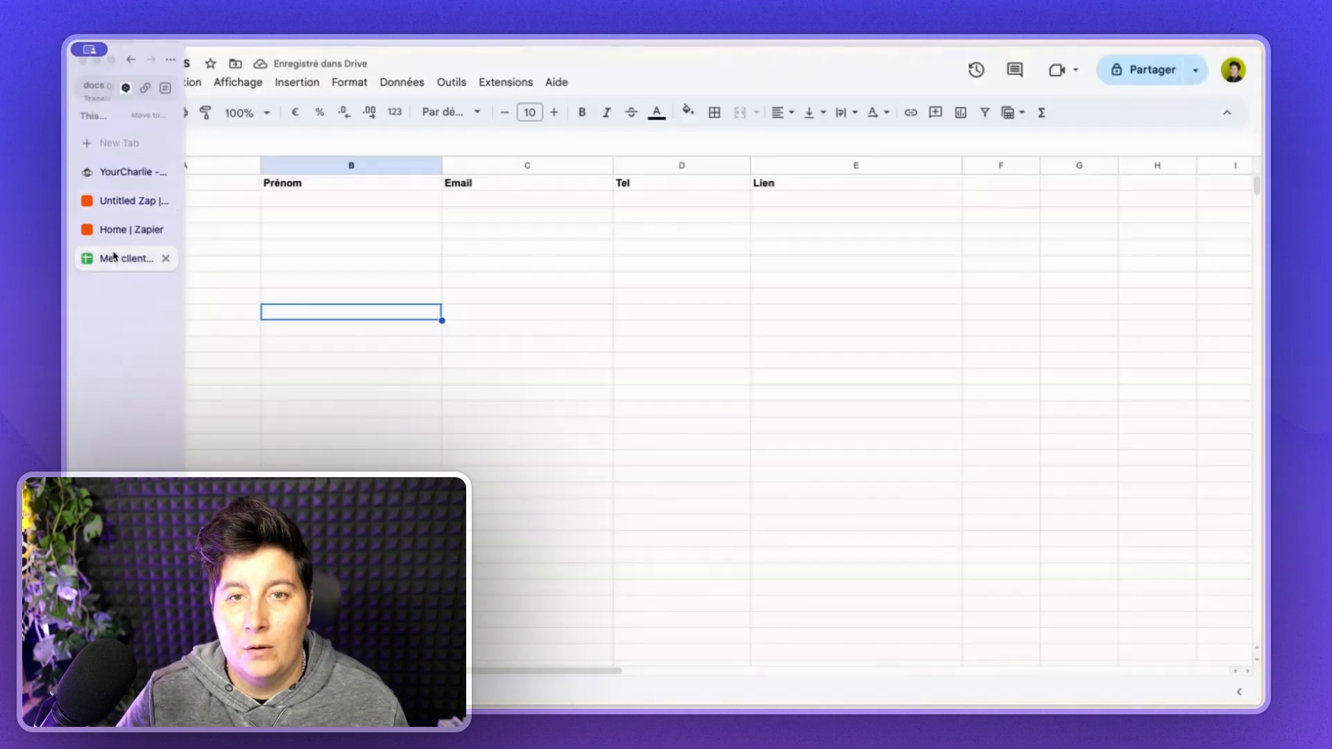
- Fill row 2 from Nom to Tel with a test client's last name, first name, e-mail and phone
{"action": "left_click", "coordinate": [127, 200]}
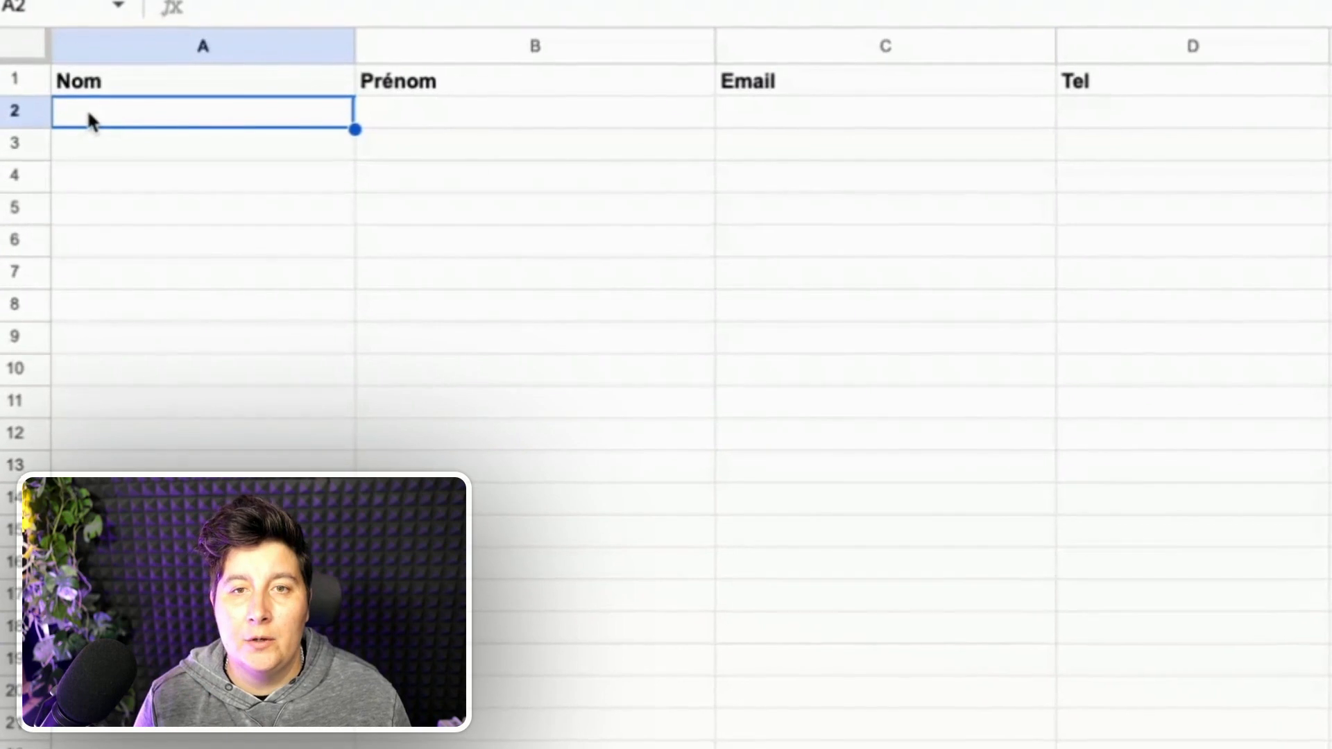
{"action": "key", "text": "ctrl+v"}
{"action": "left_click", "coordinate": [106, 179]}
{"action": "left_click", "coordinate": [90, 120]}
{"action": "key", "text": "ctrl+v"}
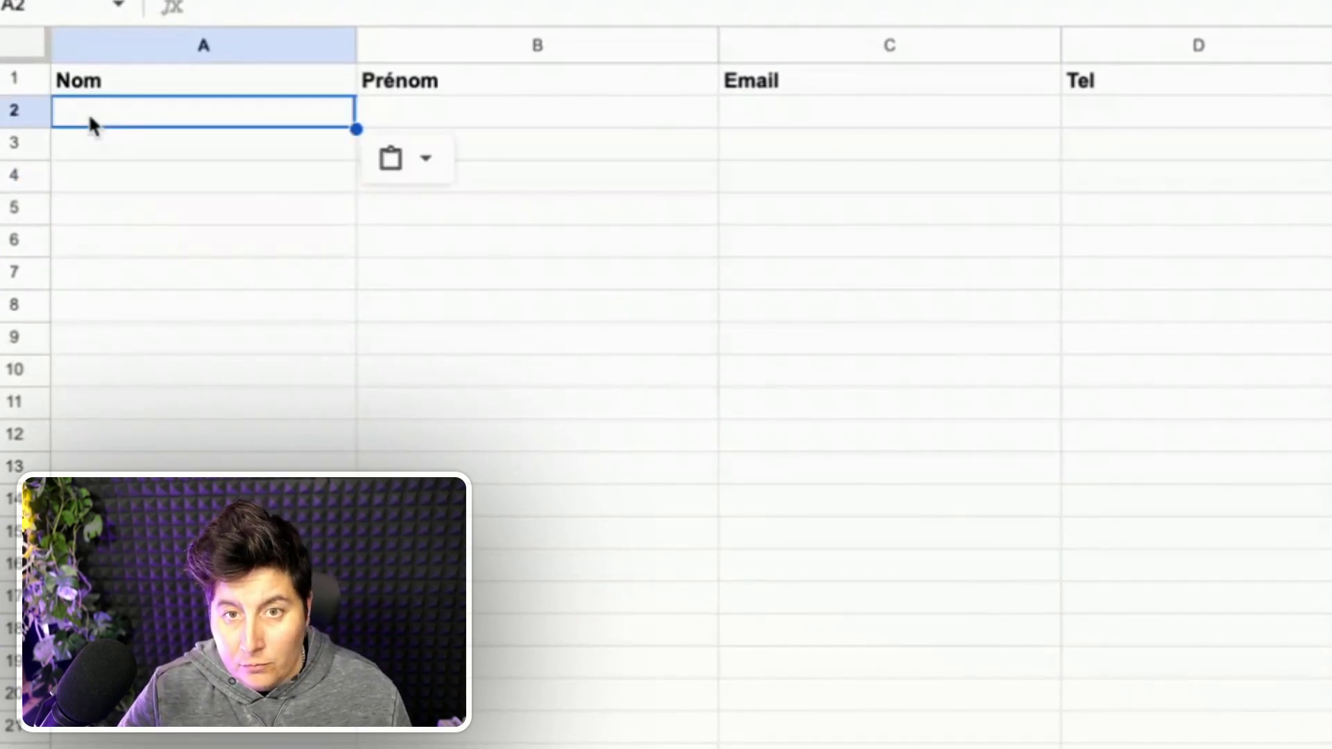
{"action": "key", "text": "Tab"}
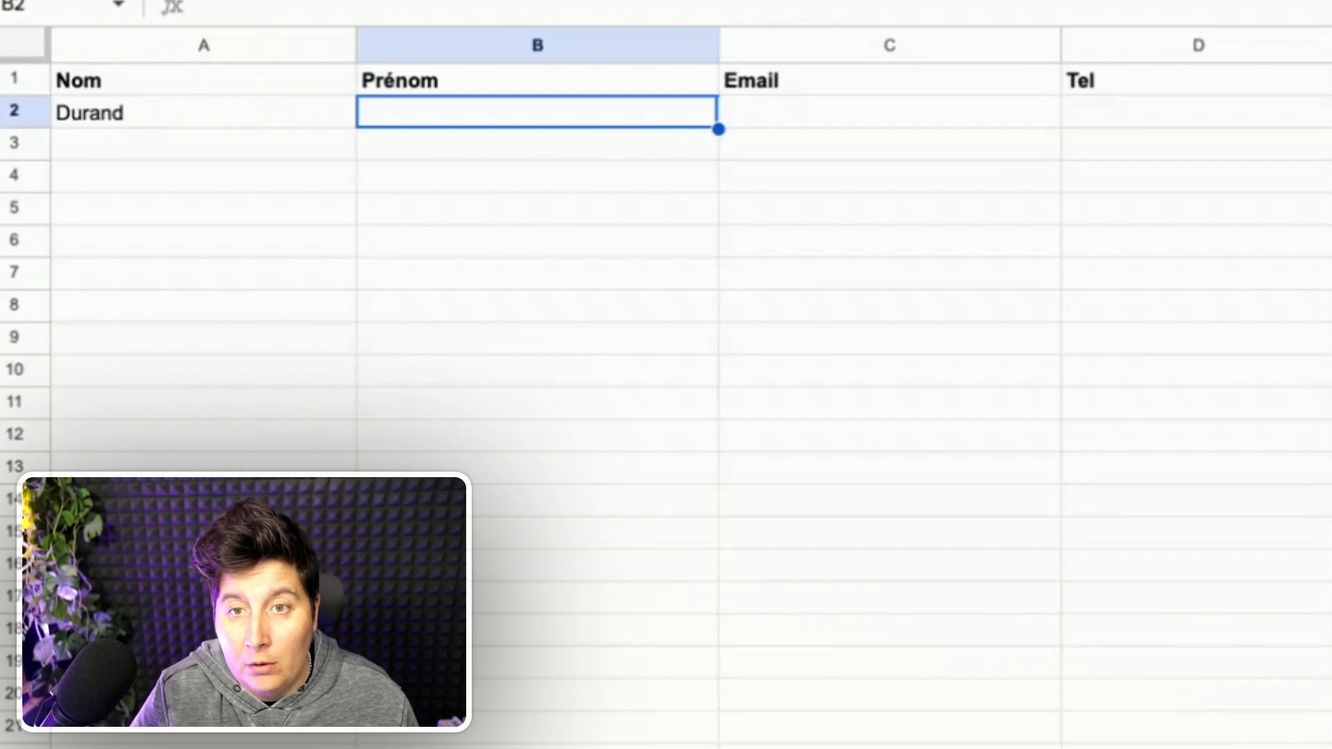
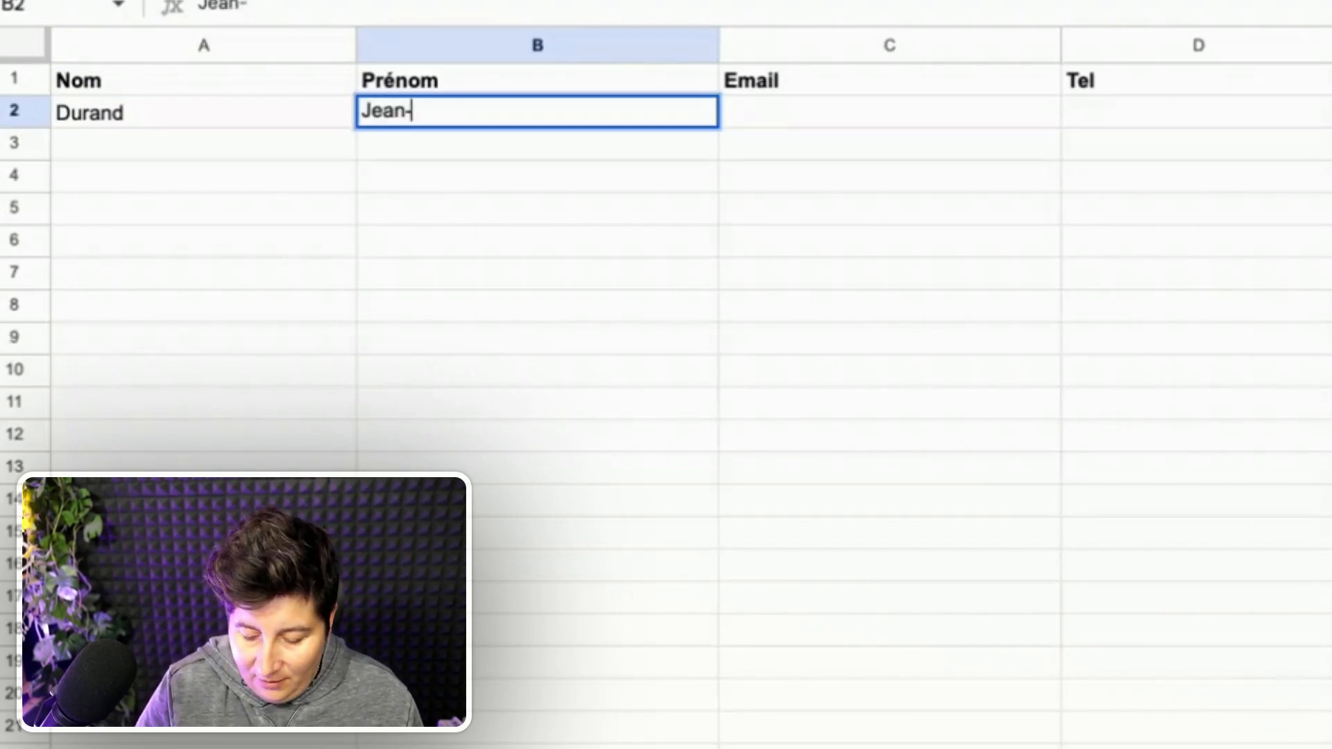
{"action": "key", "text": "Tab"}
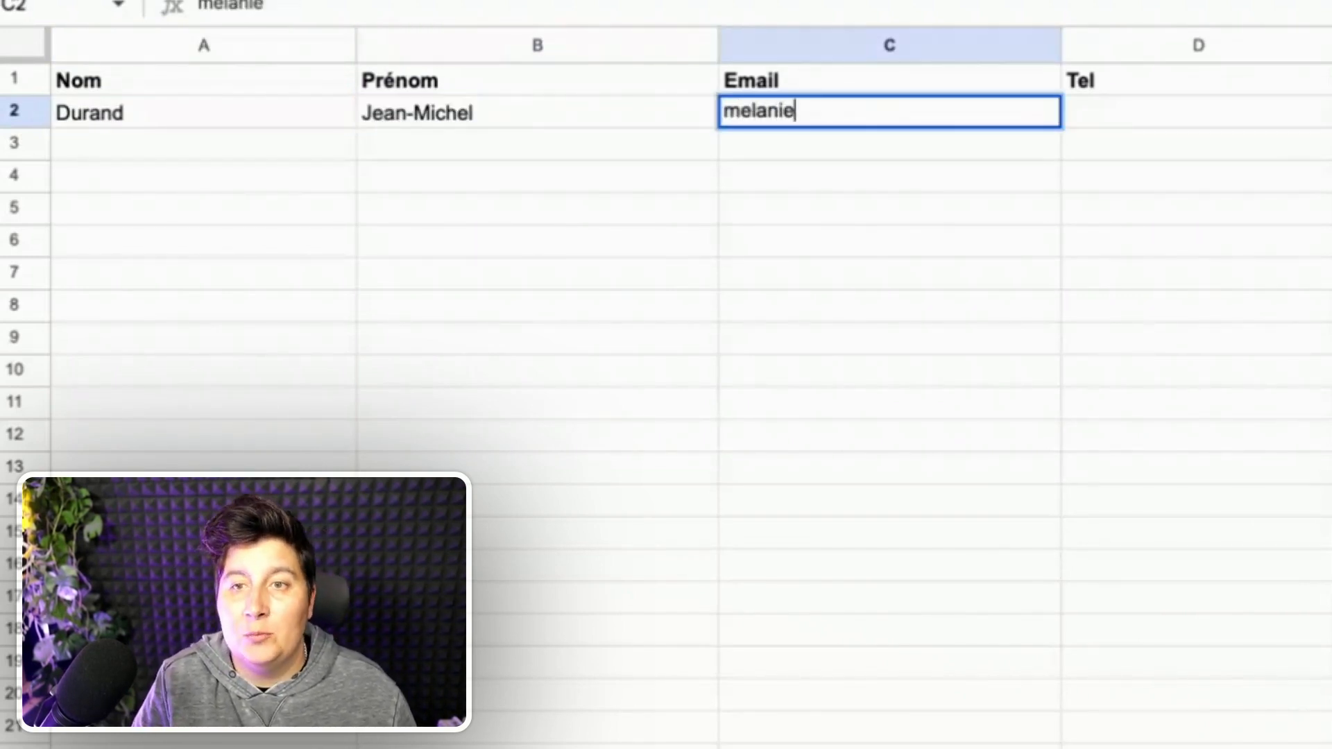
{"action": "key", "text": "Tab"}
{"action": "type", "text": "0123456789"}
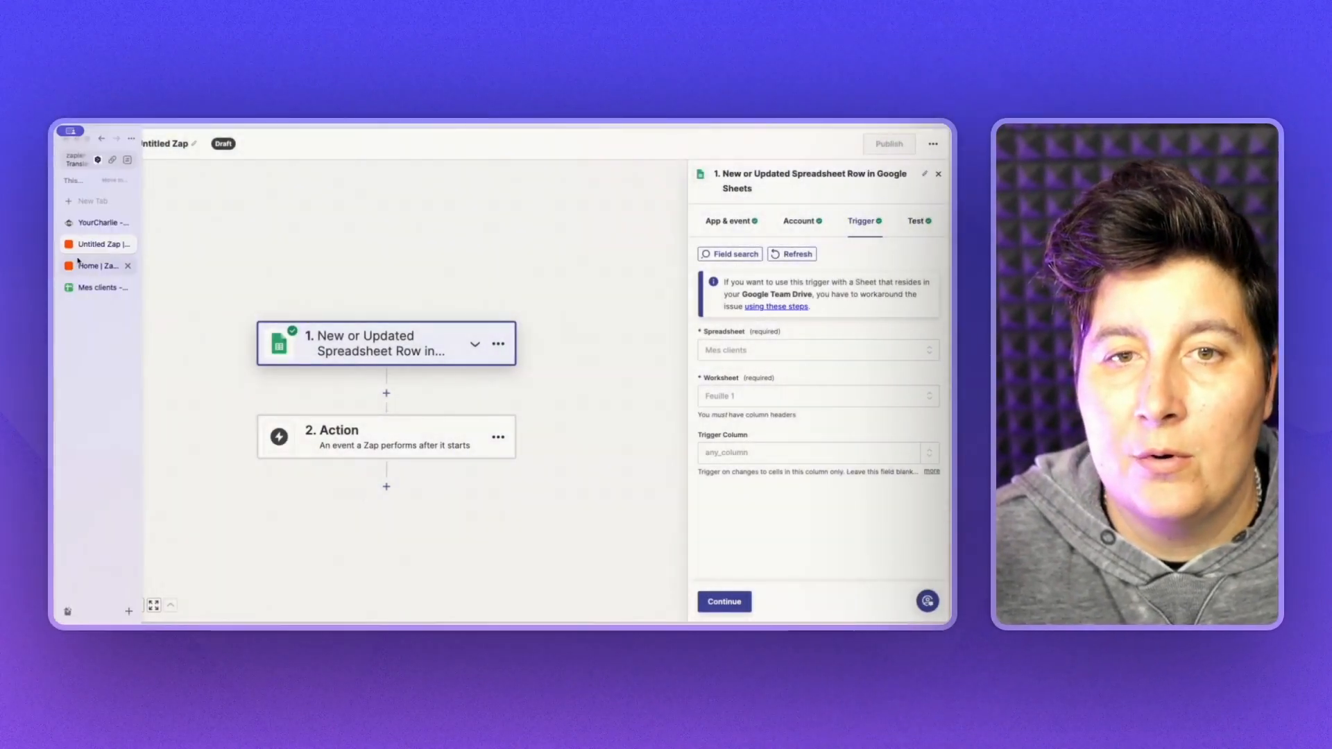
- Test the trigger by pulling in the new spreadsheet row as a record, then begin the action step
{"action": "left_click", "coordinate": [749, 604]}
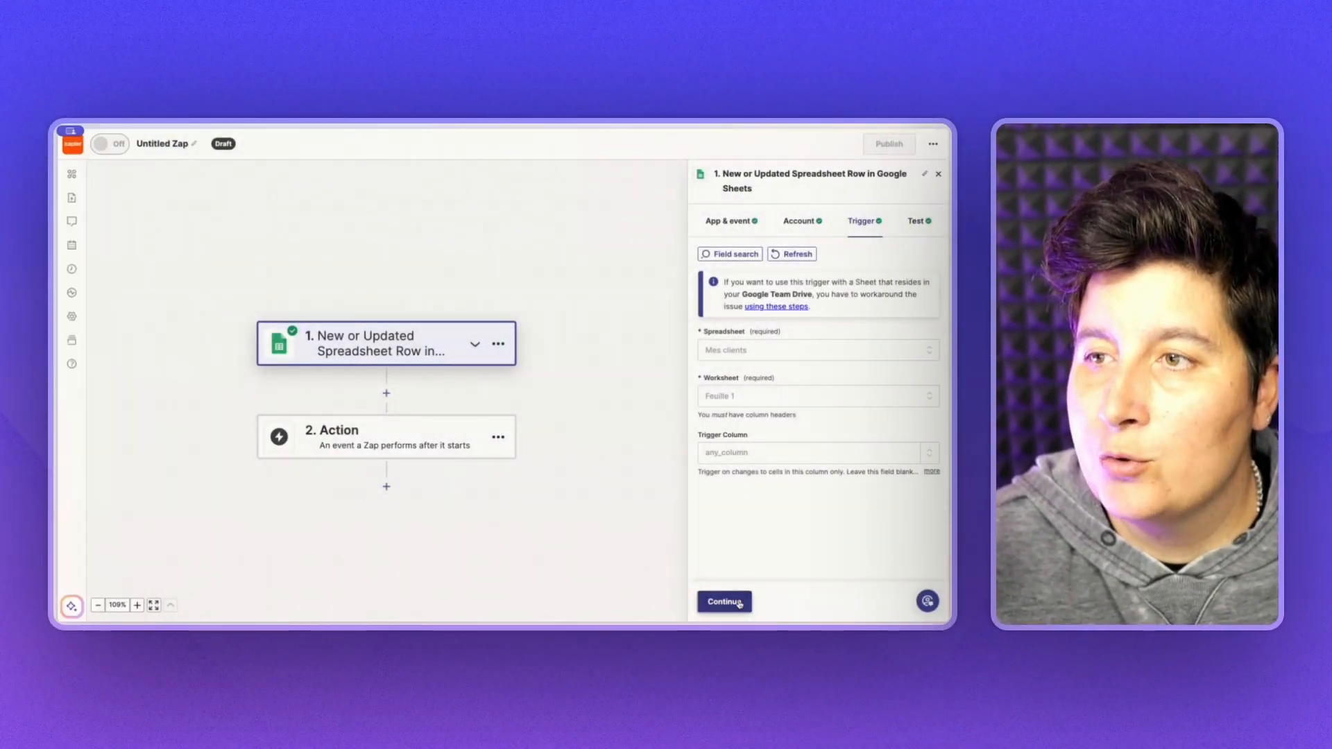
{"action": "left_click", "coordinate": [747, 501]}
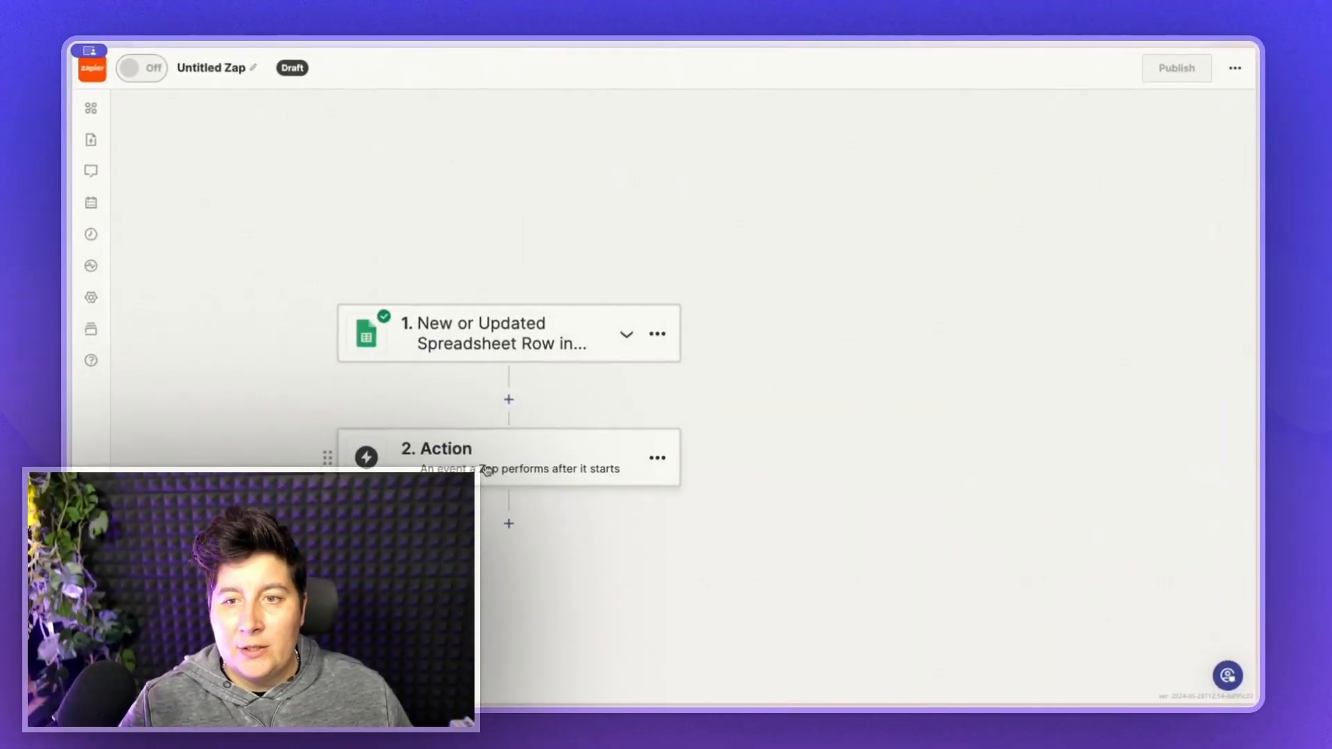
{"action": "left_click", "coordinate": [488, 471]}
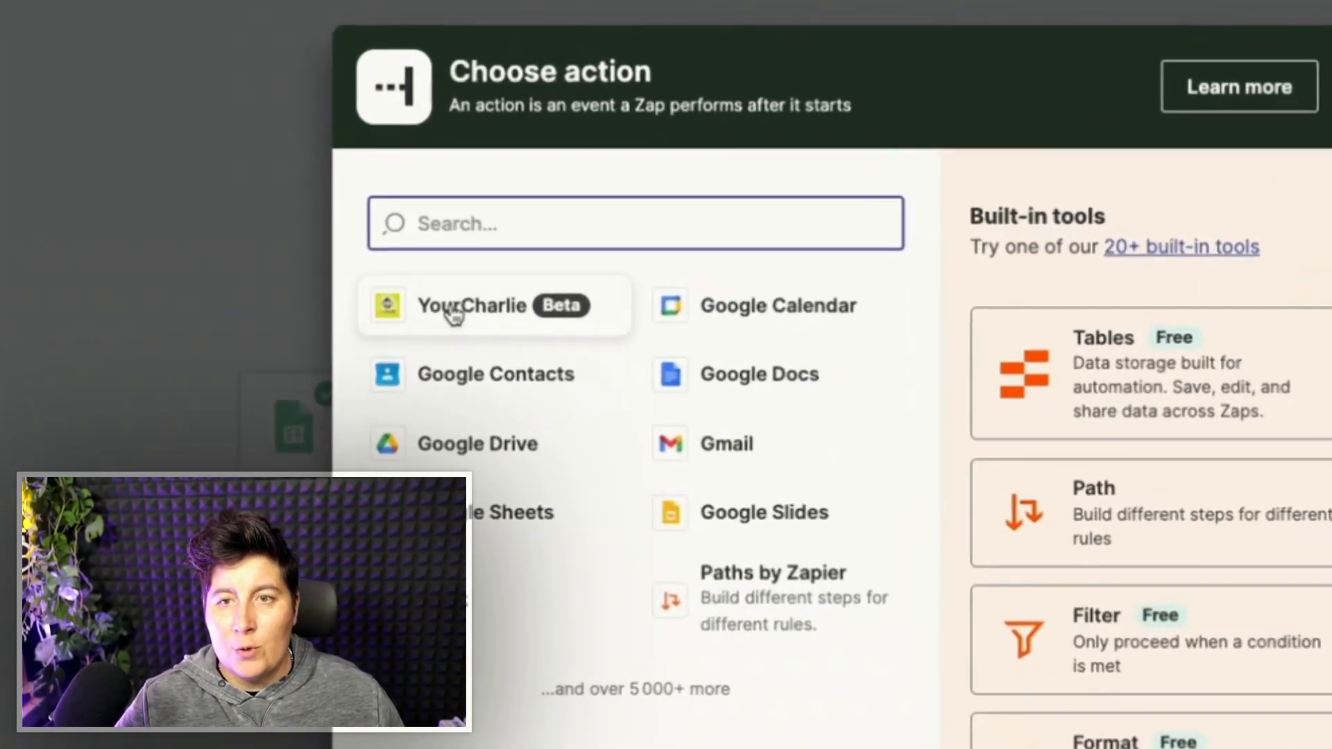
- Choose YourCharlie's 'Create Interview' event as the Zap's action
{"action": "left_click", "coordinate": [455, 309]}
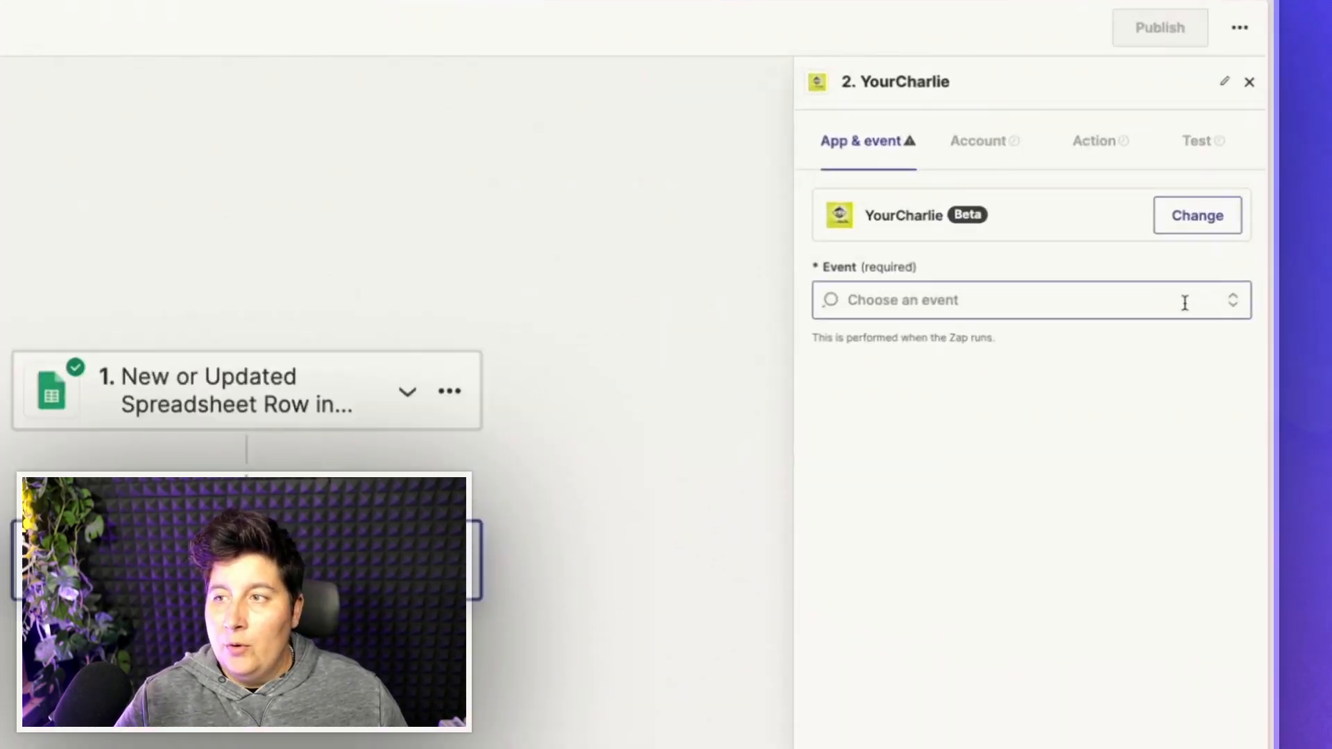
{"action": "left_click", "coordinate": [1238, 301]}
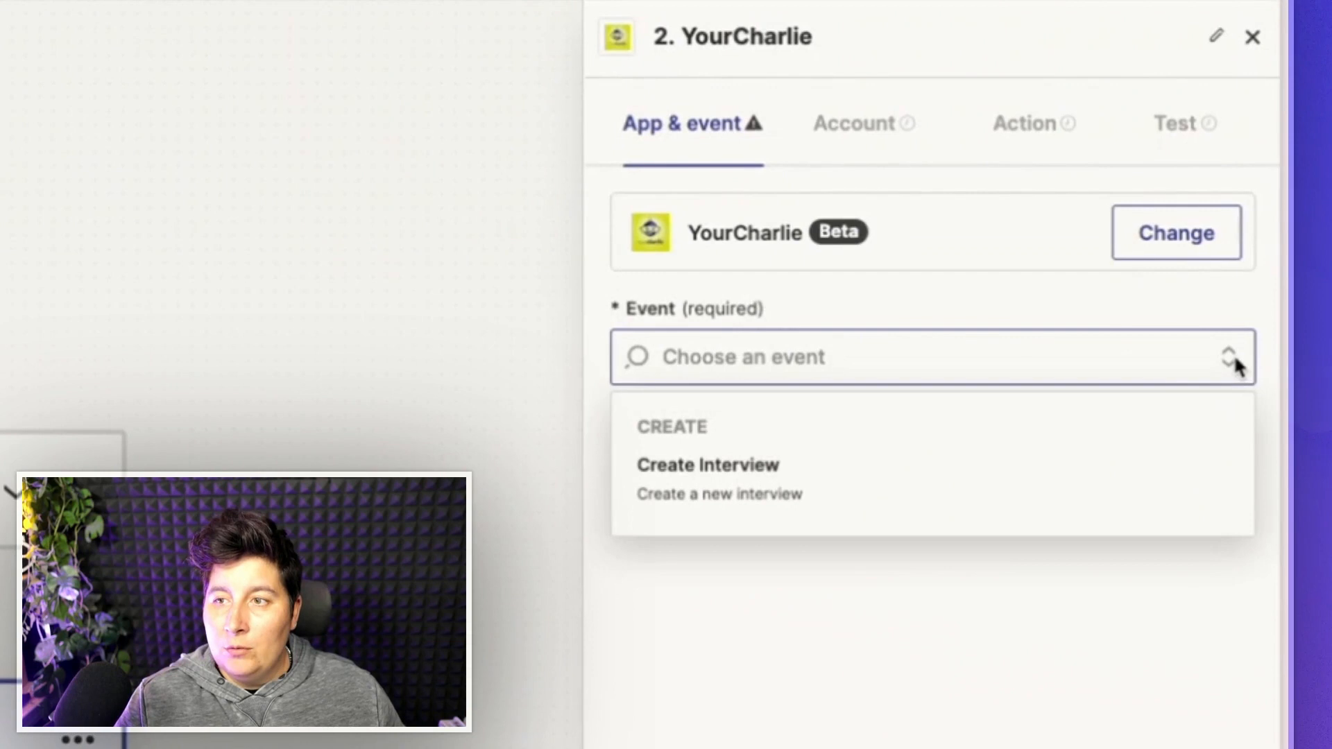
{"action": "left_click", "coordinate": [890, 487]}
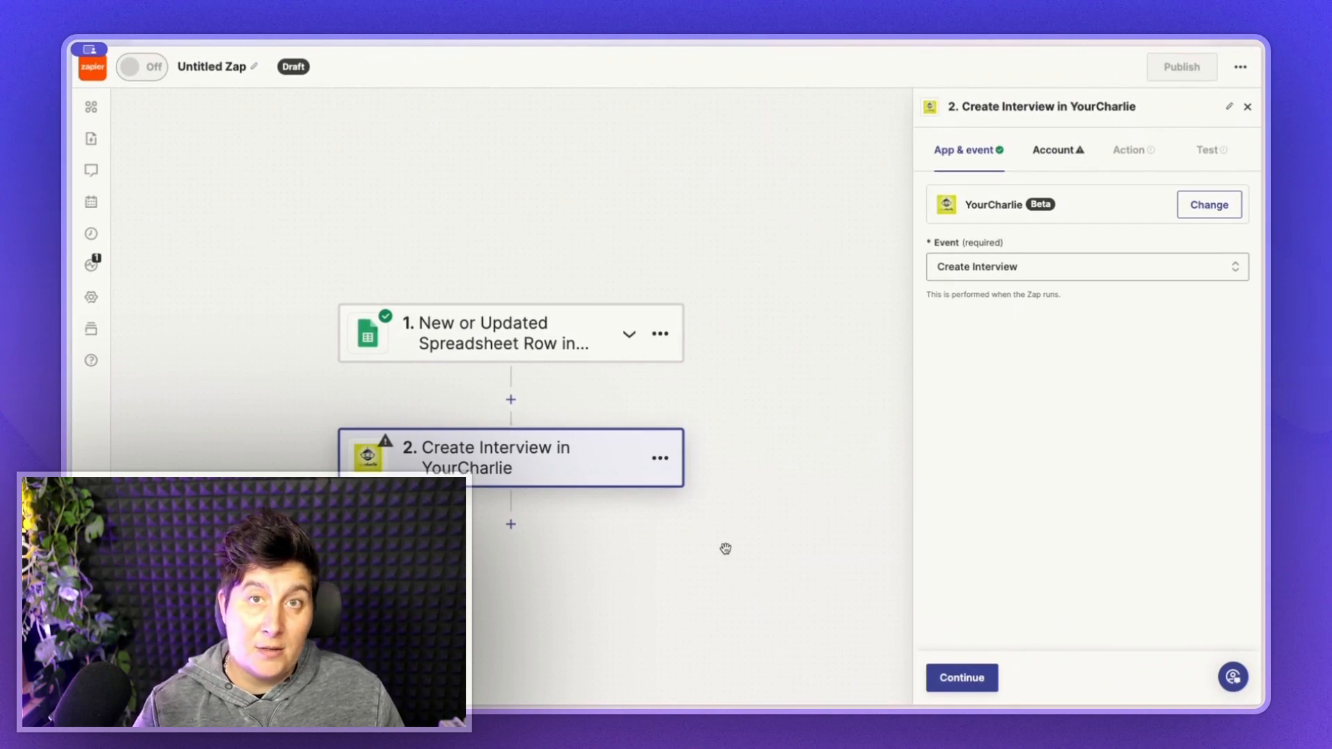
{"action": "left_click", "coordinate": [971, 679]}
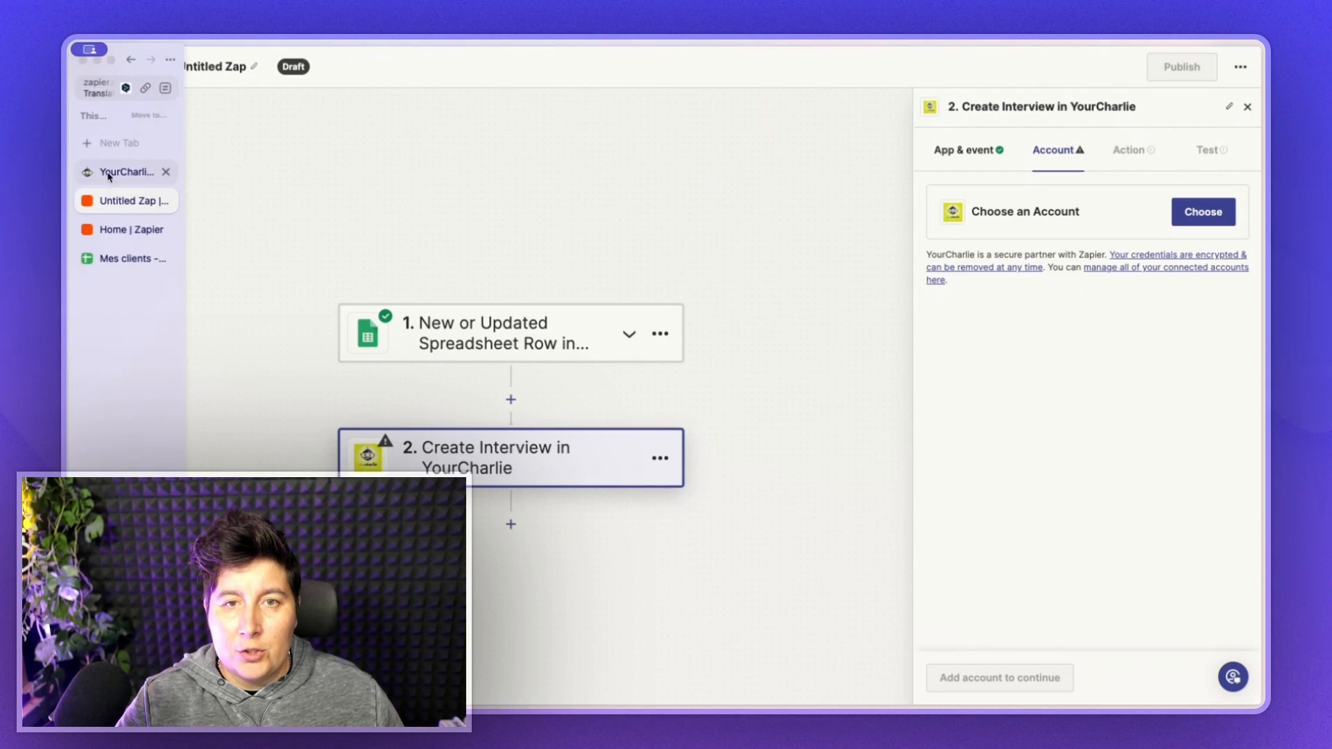
- Connect the YourCharlie account using the API key from the YourCharlie profile
{"action": "left_click", "coordinate": [108, 173]}
{"action": "left_click", "coordinate": [1025, 65]}
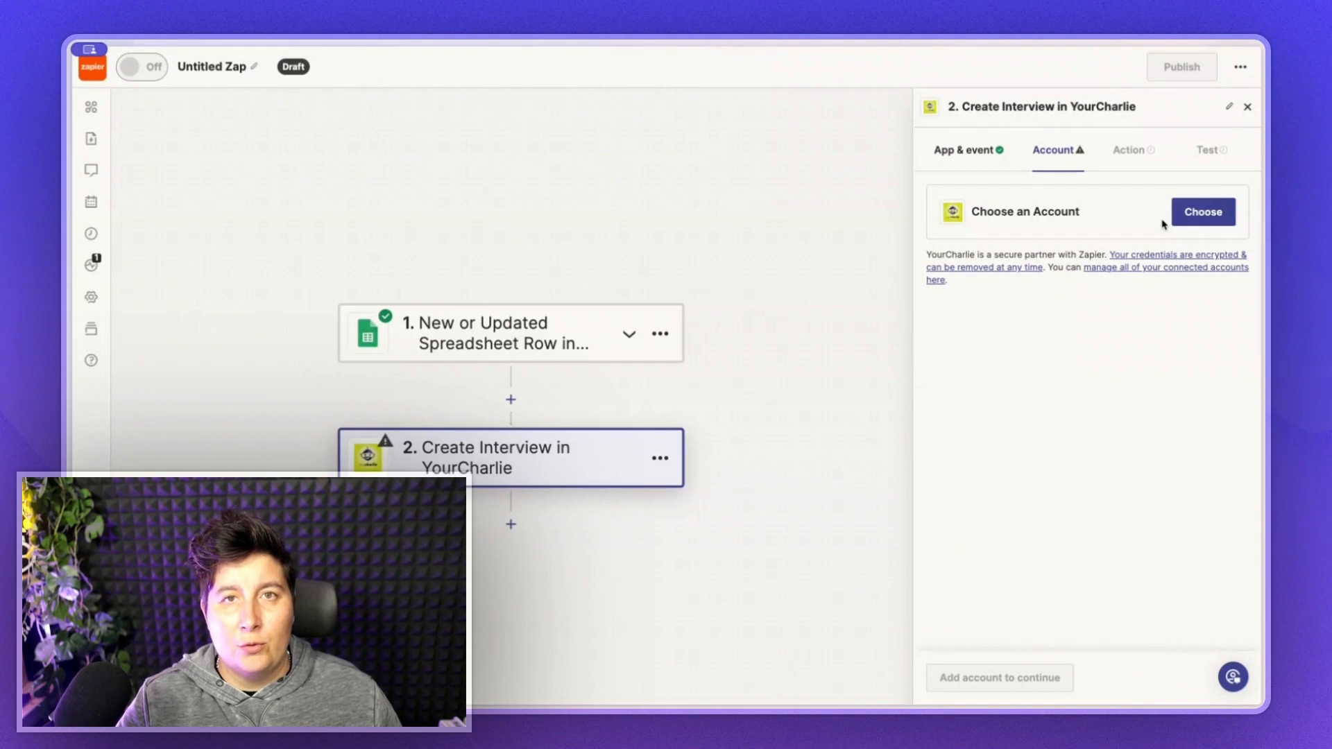
{"action": "left_click", "coordinate": [1184, 220]}
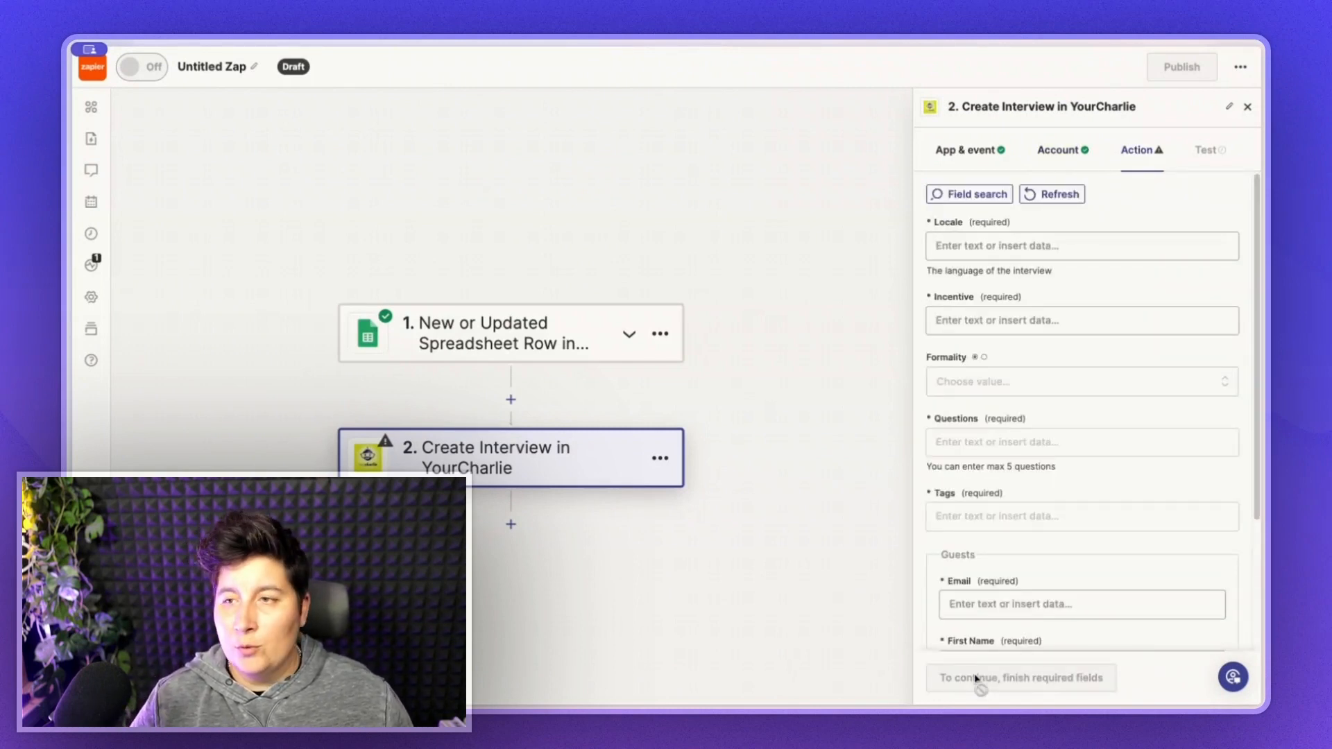
- Set the interview Locale to FR and Incentive to 'Ma reconnaissance éternelle'
{"action": "left_click", "coordinate": [964, 245]}
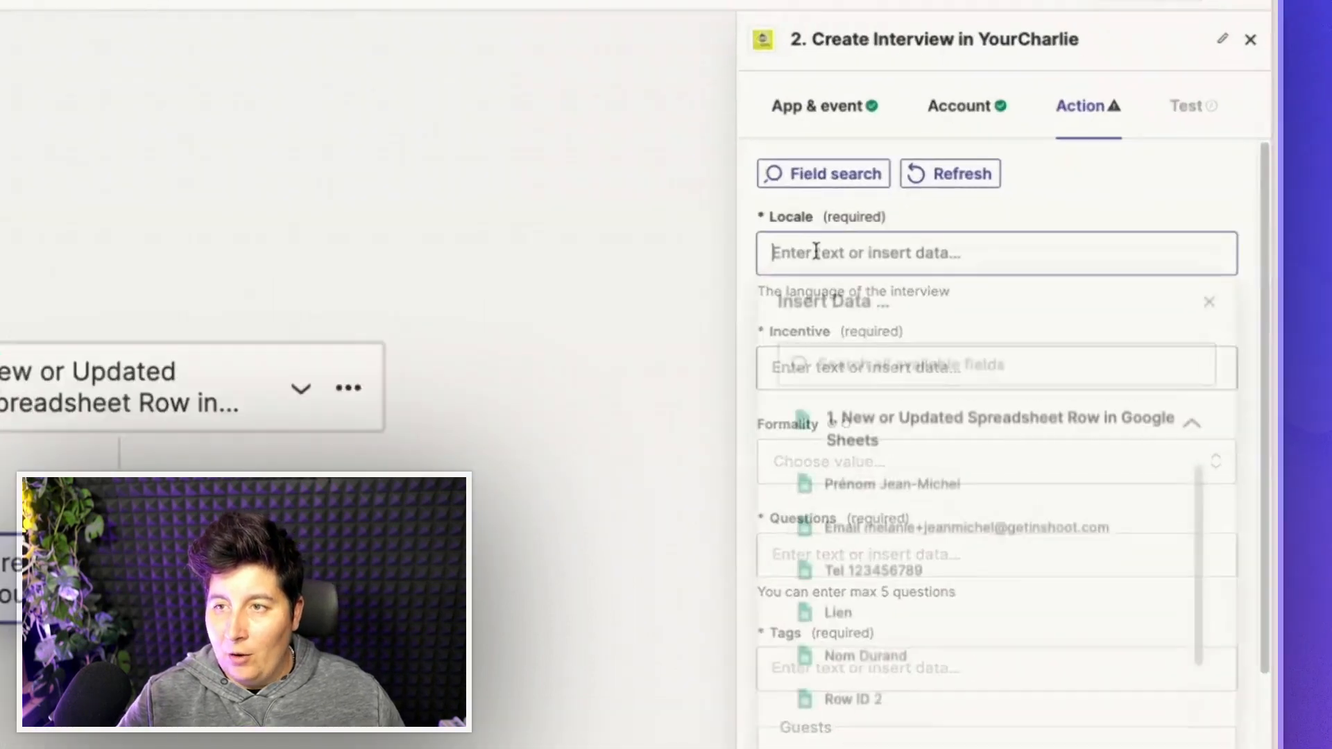
{"action": "type", "text": "FR"}
{"action": "left_click", "coordinate": [1029, 211]}
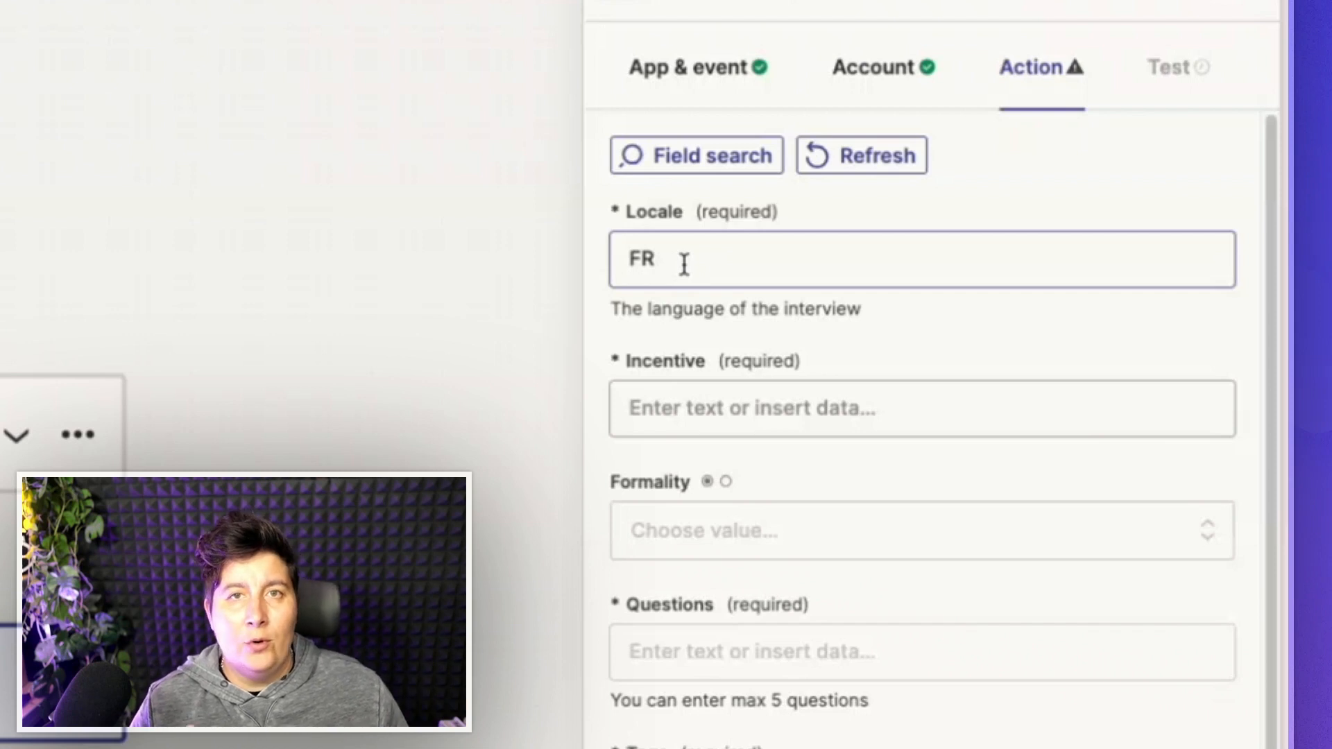
{"action": "left_click", "coordinate": [672, 409]}
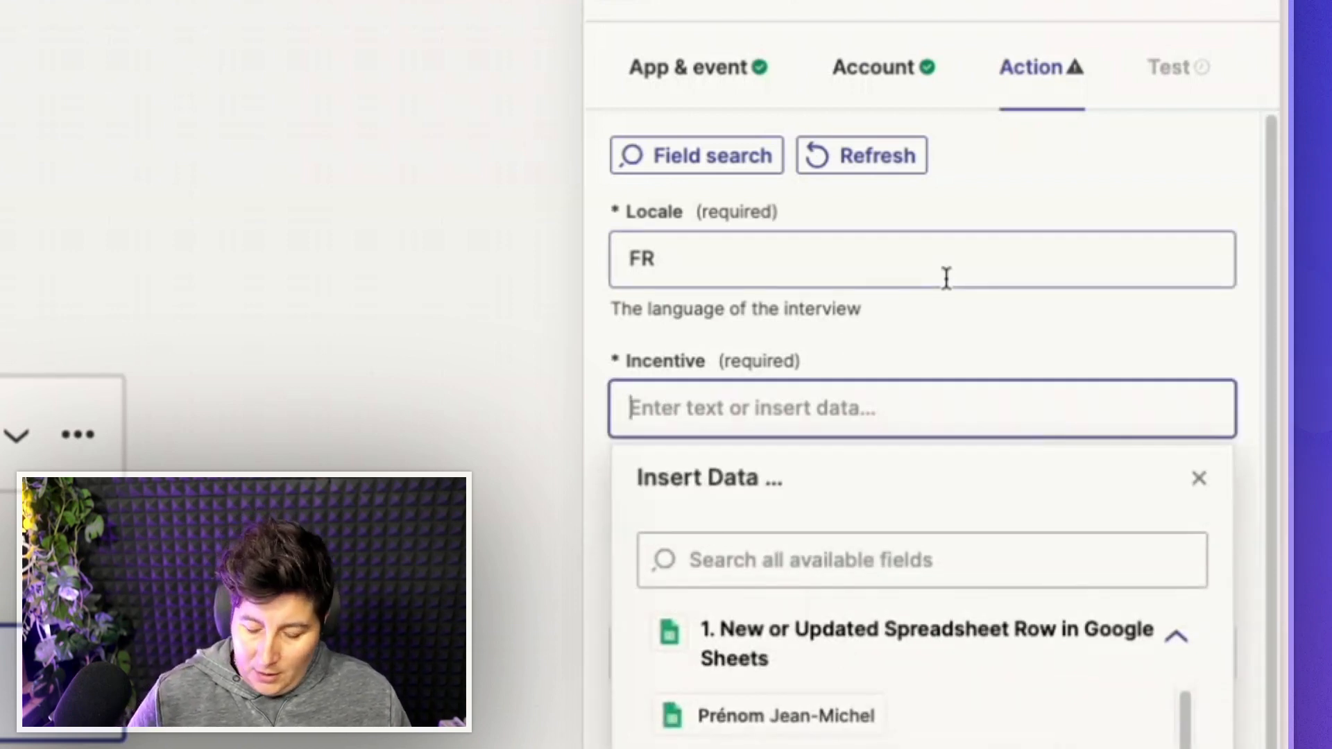
{"action": "type", "text": "Ma reco"}
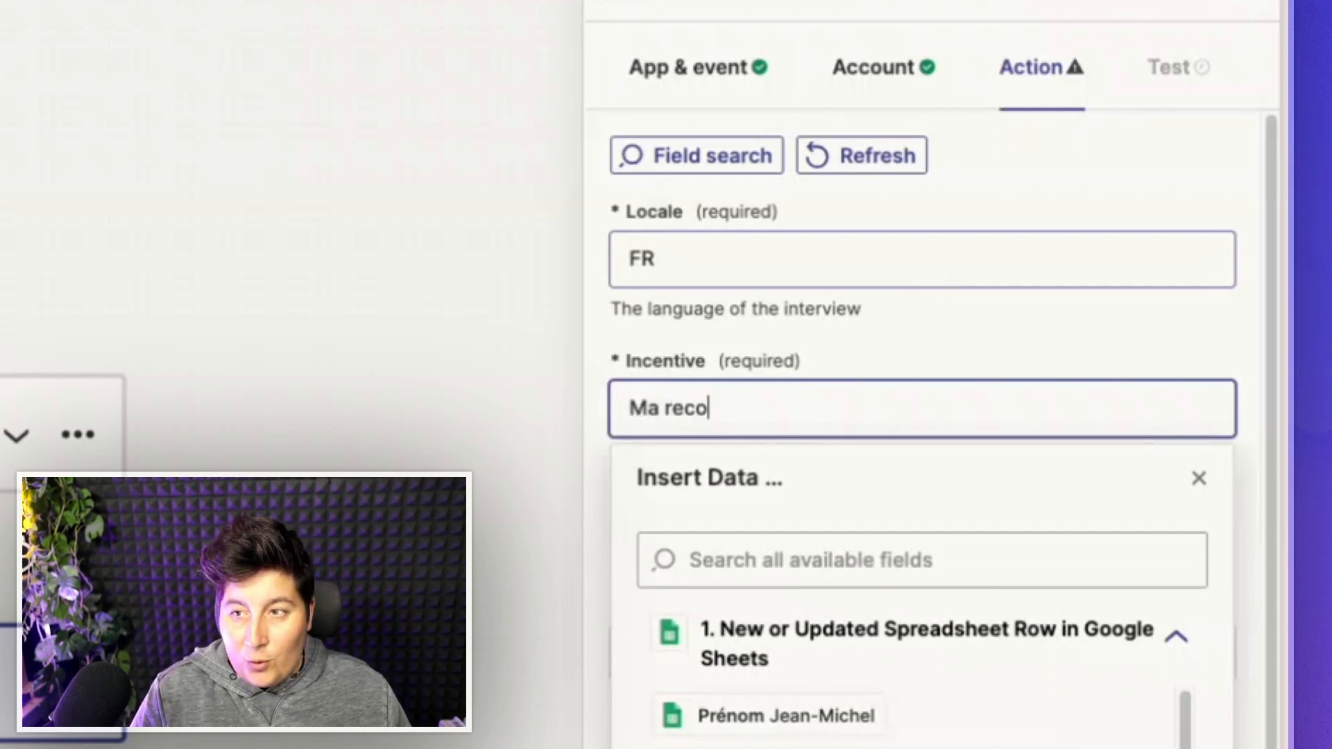
{"action": "type", "text": "nnaissance éternelle"}
{"action": "left_click", "coordinate": [992, 329]}
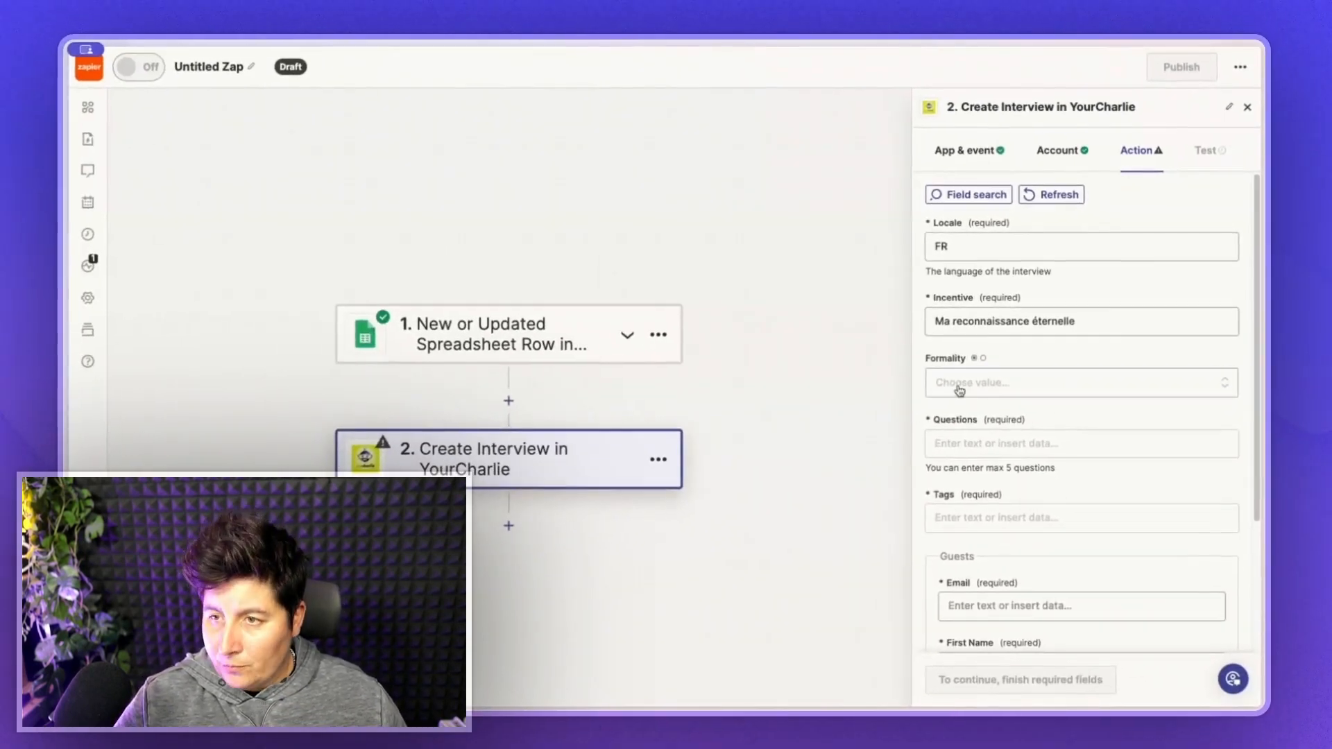
{"action": "left_click", "coordinate": [990, 441]}
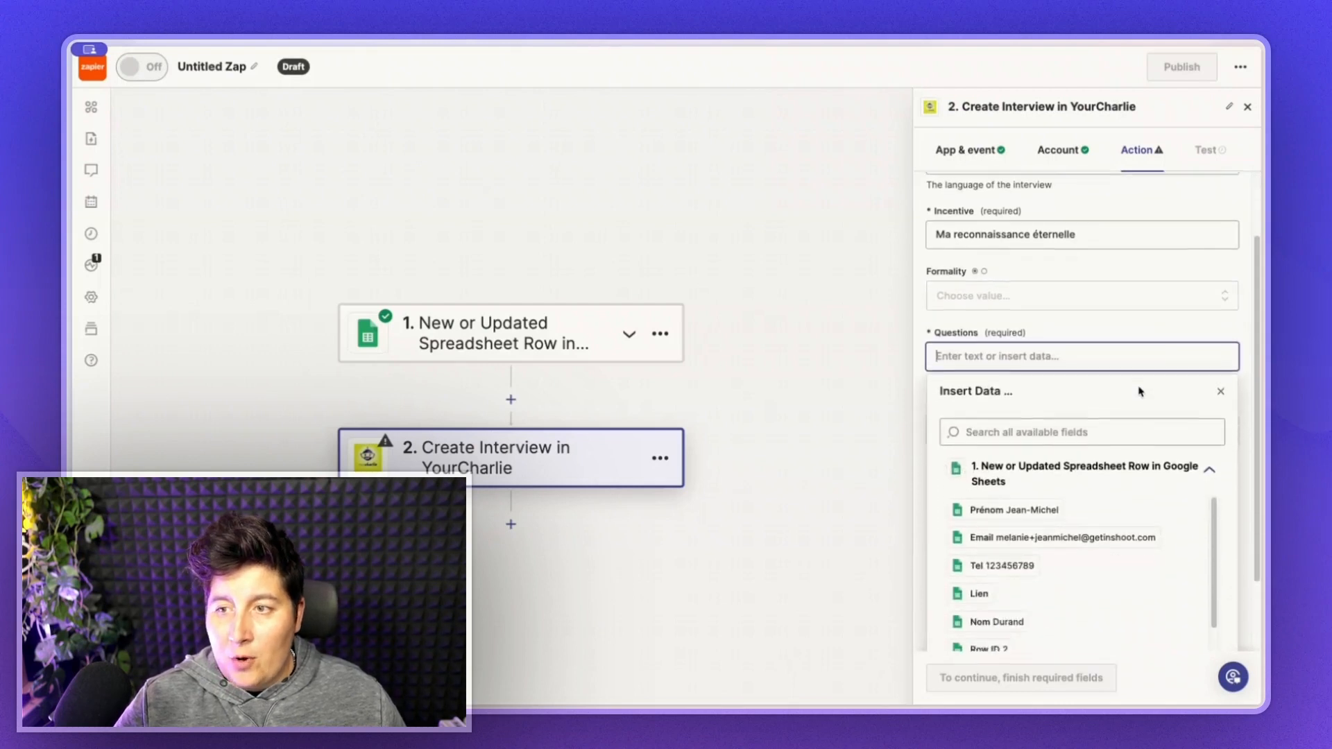
- Add the questions 'Qui-êtes vous ?' and 'Pourquoi avoir choisi YourCharlie ?'
{"action": "type", "text": "Qui-^"}
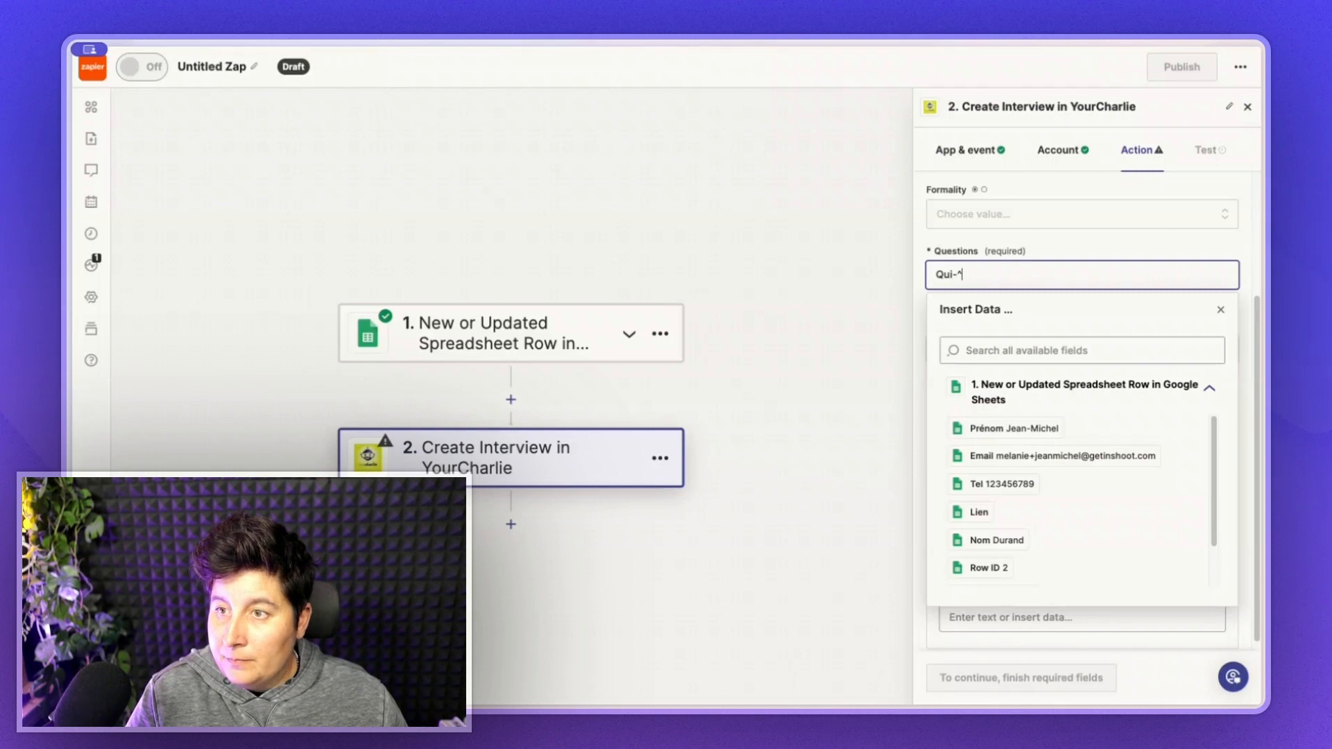
{"action": "key", "text": "BackSpace"}
{"action": "type", "text": "êtes vous "}
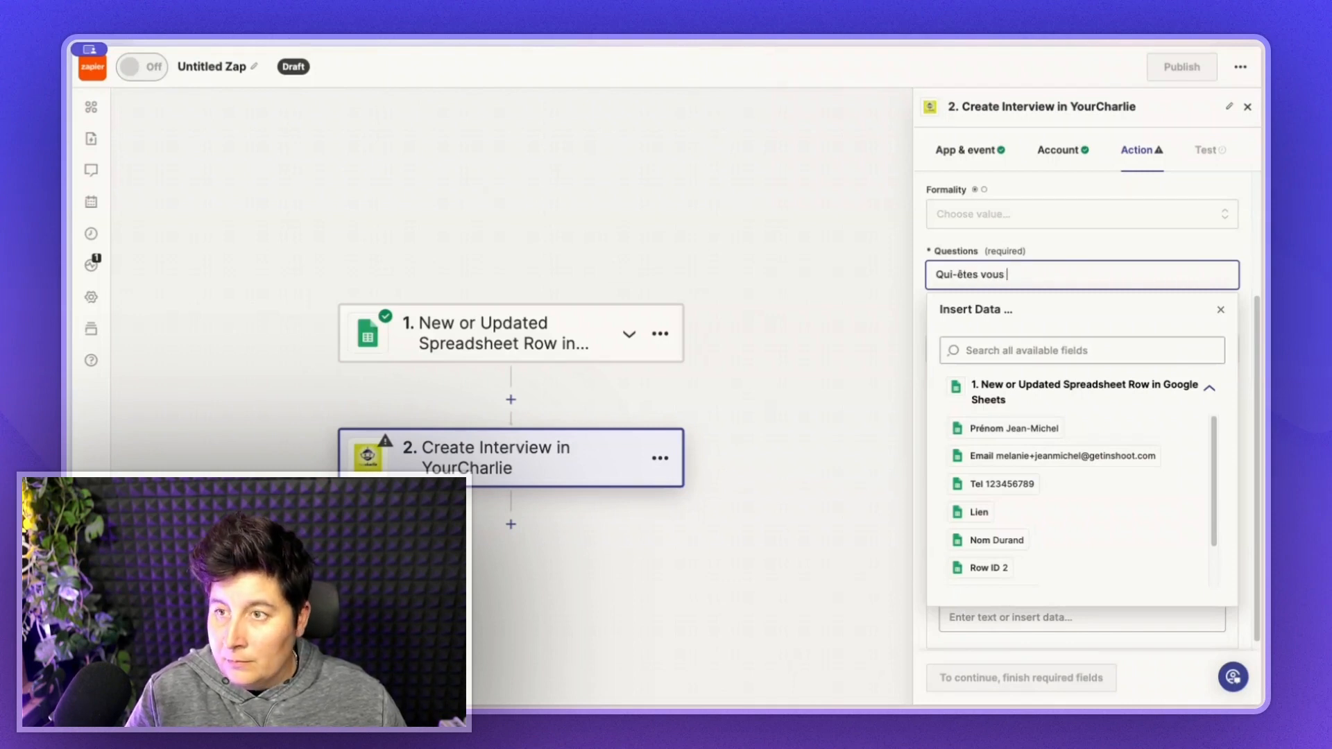
{"action": "type", "text": "?"}
{"action": "key", "text": "Return"}
{"action": "key", "text": "BackSpace"}
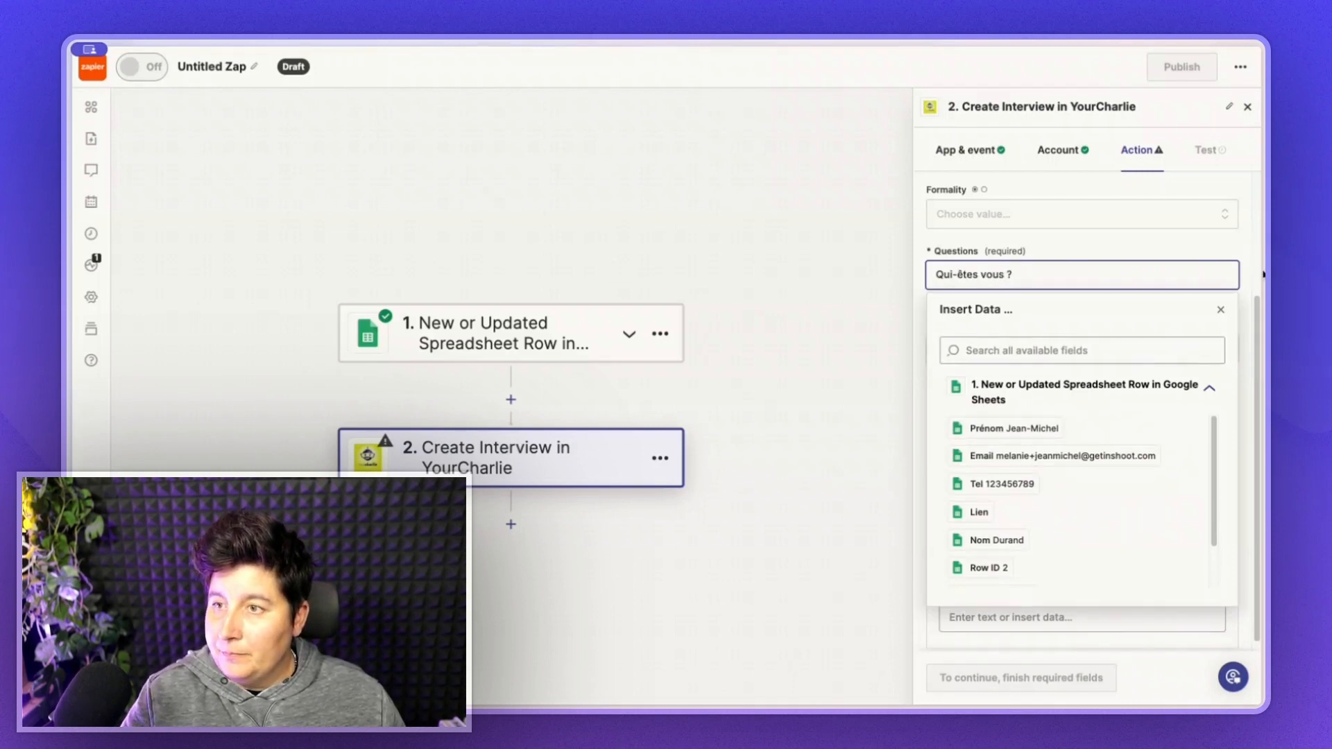
{"action": "left_click", "coordinate": [1224, 236]}
{"action": "left_click", "coordinate": [996, 306]}
{"action": "type", "text": "Pourquoi avoir choisi"}
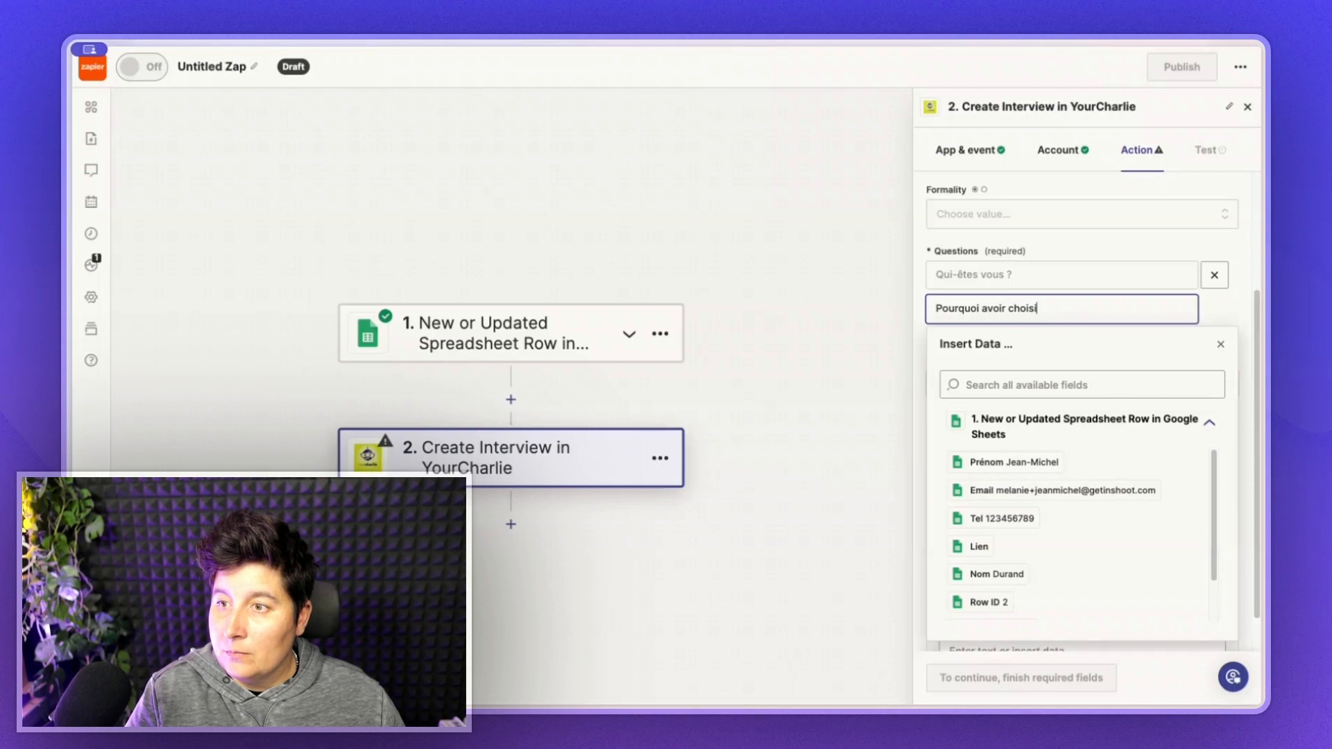
{"action": "type", "text": "YourCharlie ?"}
{"action": "left_click", "coordinate": [1214, 321]}
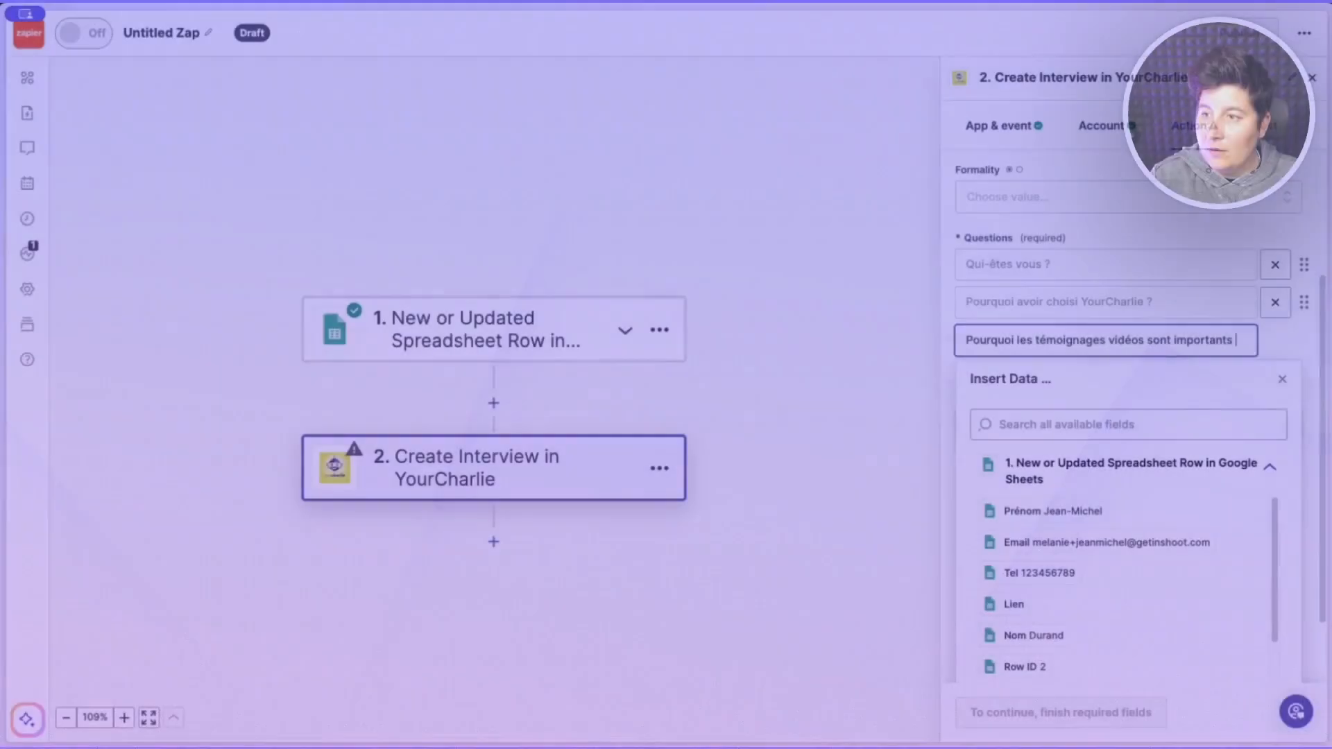
- Add 'Pourquoi les témoignages vidéos sont importants ?' and 'Un petit mot pour la fin ?'
{"action": "type", "text": "?"}
{"action": "left_click", "coordinate": [1281, 353]}
{"action": "left_click", "coordinate": [1107, 378]}
{"action": "type", "text": "Un petit mot pour la fi"}
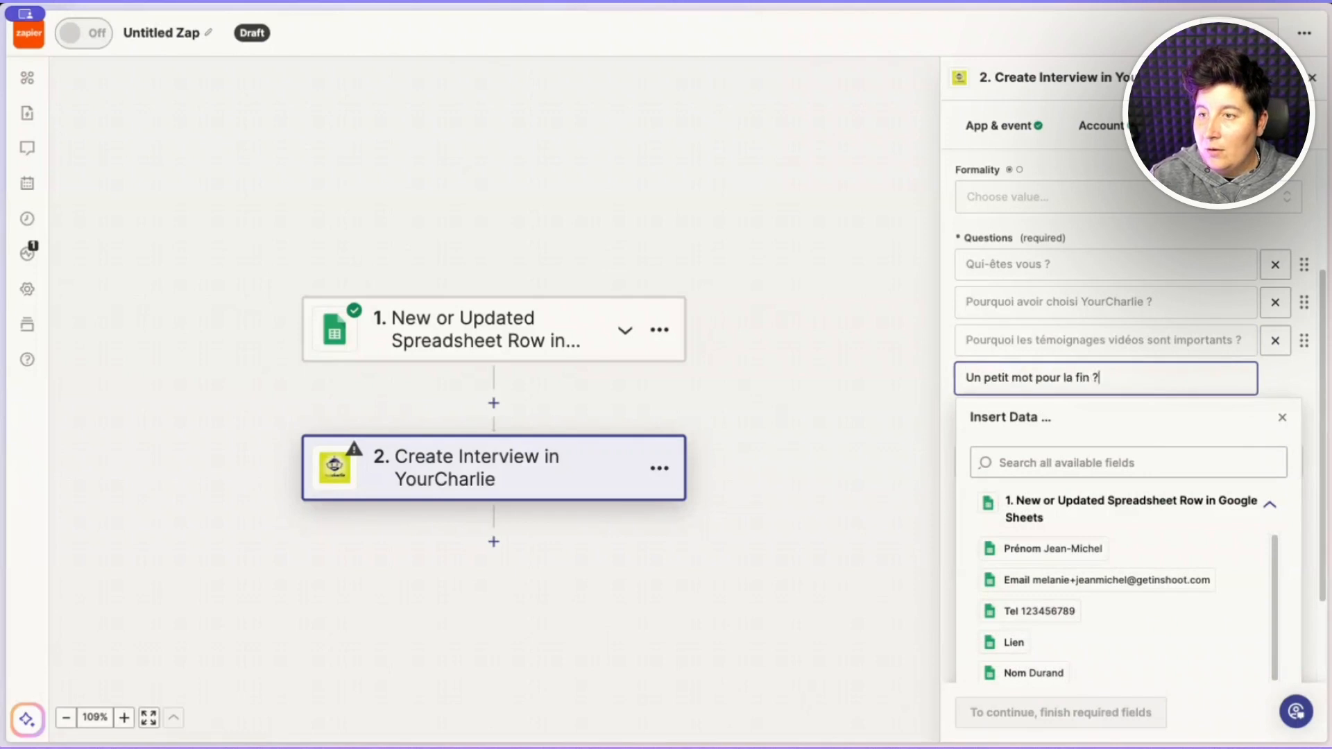
{"action": "left_click", "coordinate": [1278, 378]}
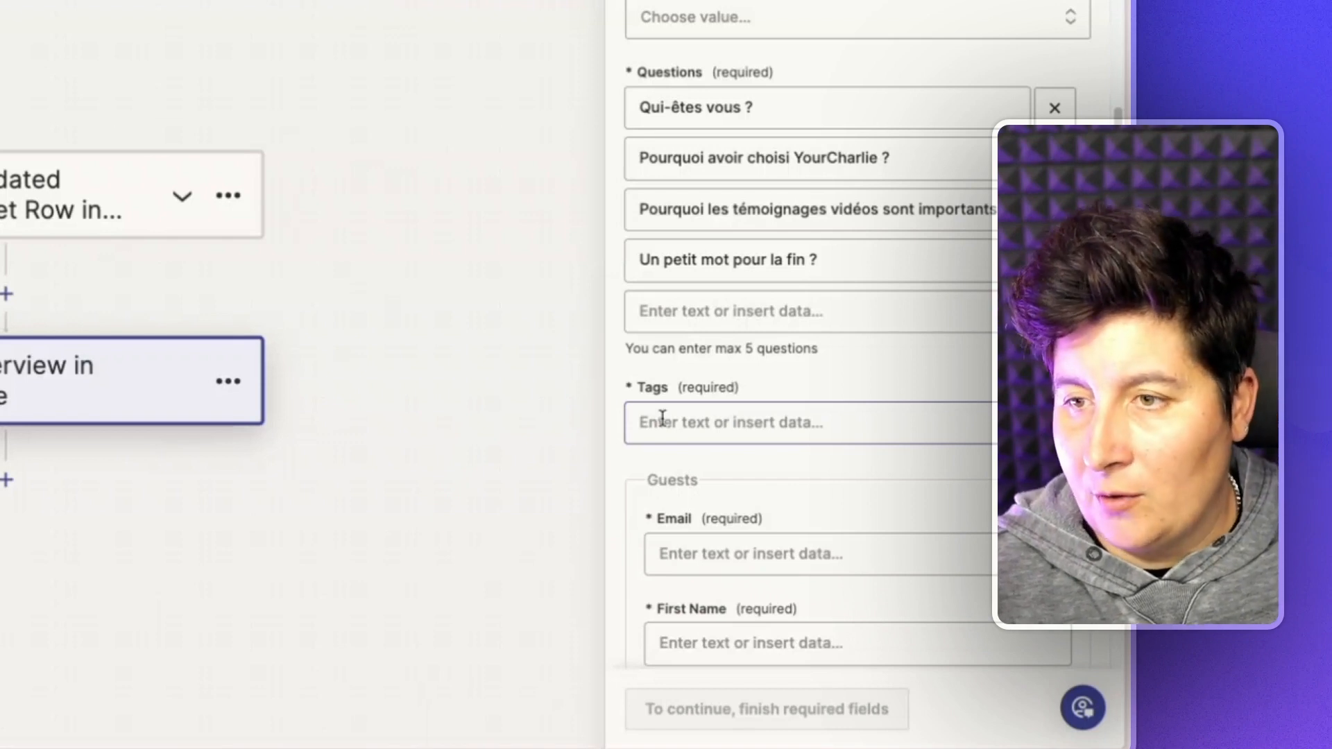
- Tag the interview 'Automatisation' and bring the Guests fields into view
{"action": "left_click", "coordinate": [662, 417]}
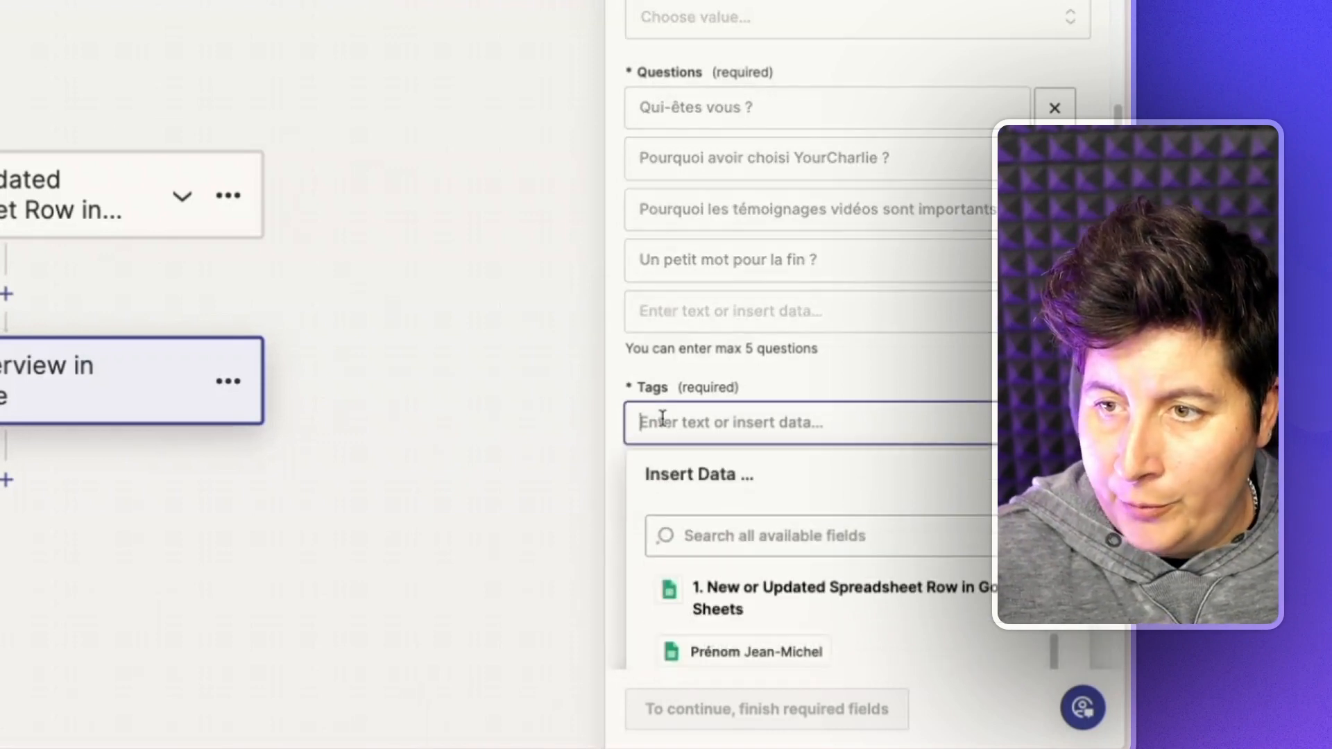
{"action": "type", "text": "Automatisation"}
{"action": "left_click", "coordinate": [937, 380]}
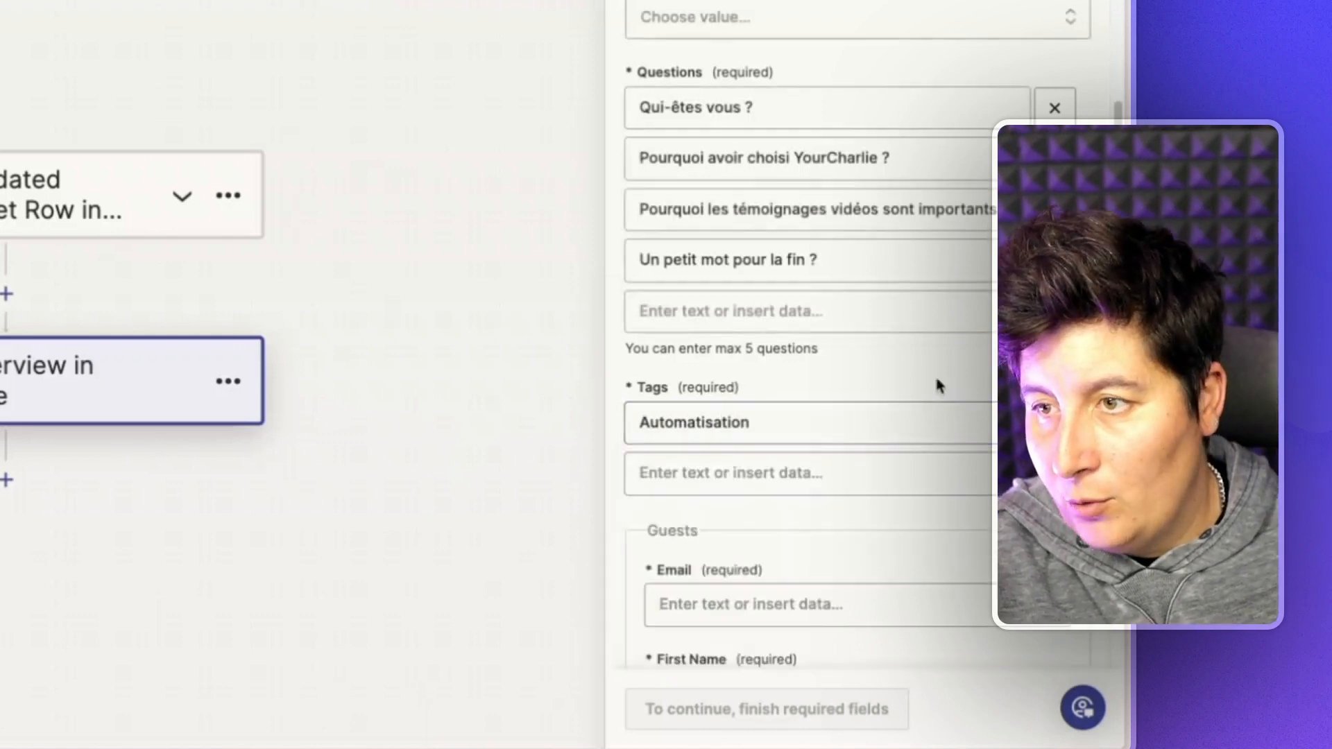
{"action": "scroll", "coordinate": [940, 336], "scroll_direction": "down", "scroll_amount": 4}
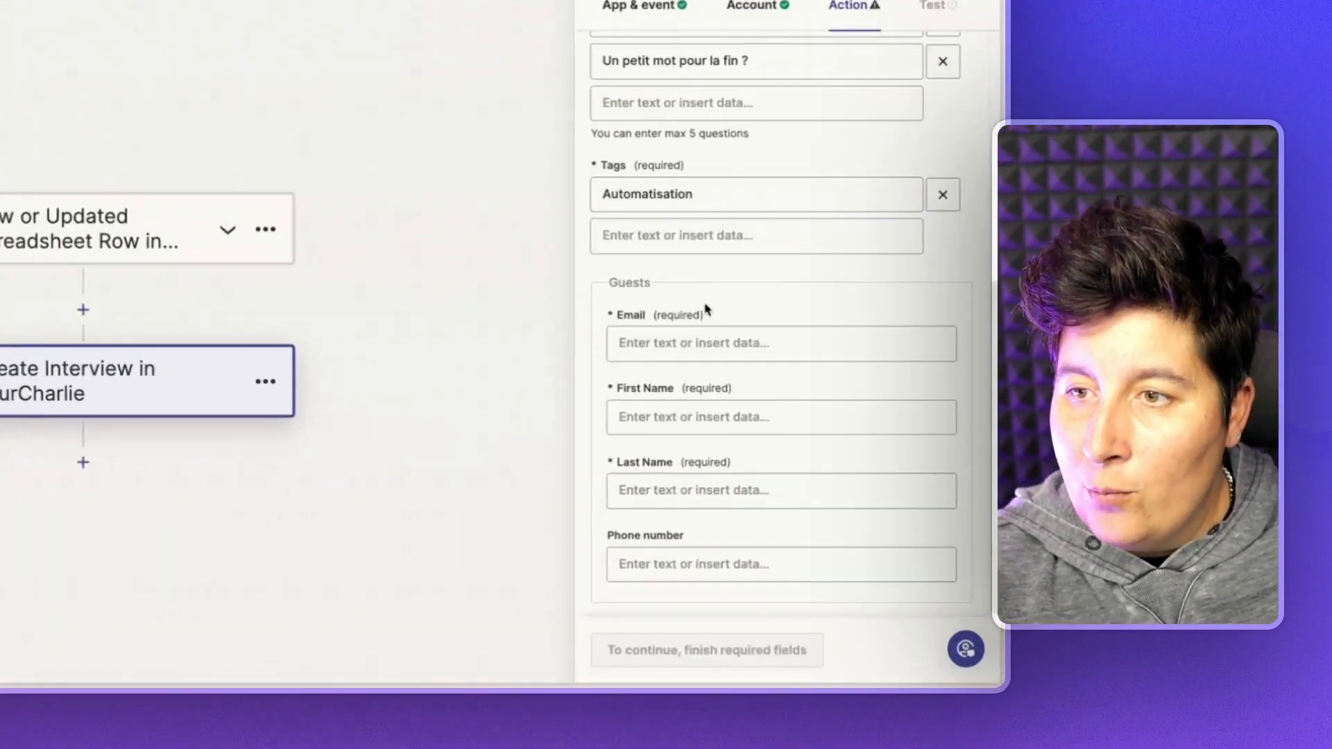
{"action": "left_click", "coordinate": [761, 413]}
- Map the guest Email and First Name to the sheet's Email and Prénom values
{"action": "scroll", "coordinate": [705, 359], "scroll_direction": "down", "scroll_amount": 3}
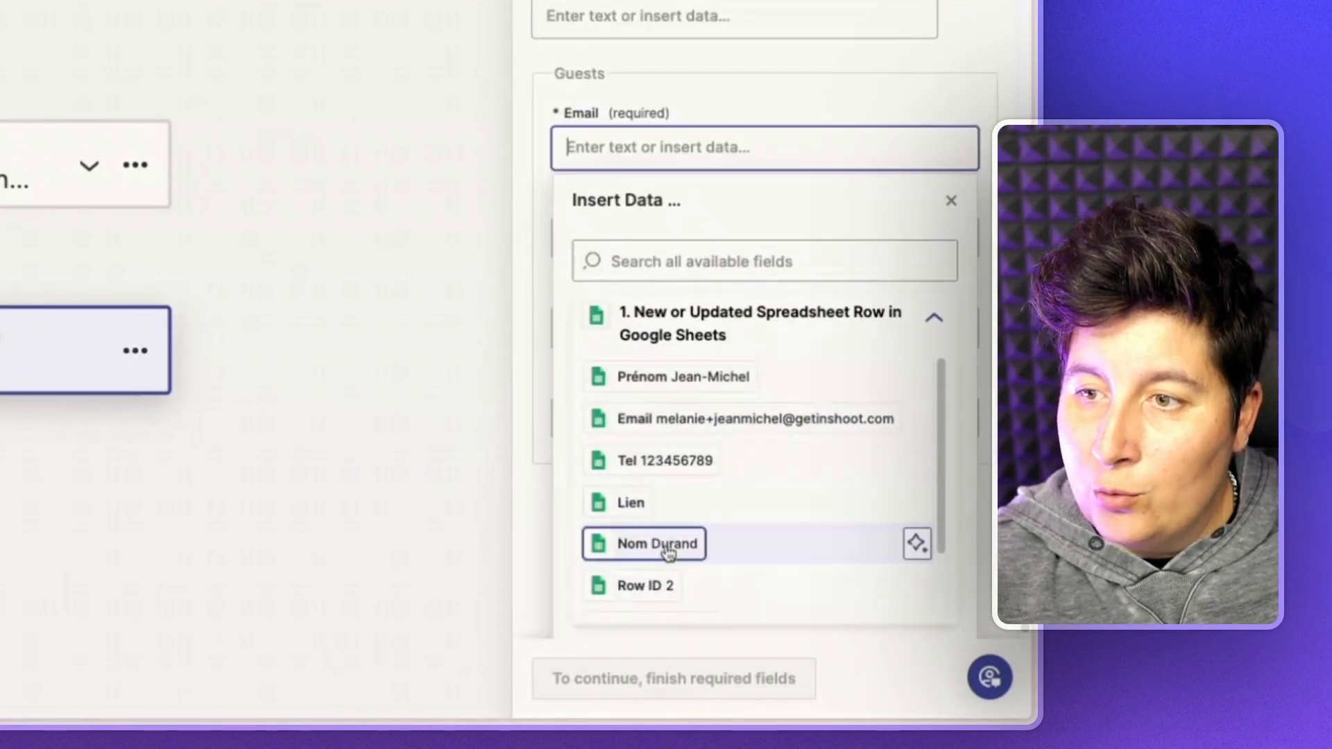
{"action": "left_click", "coordinate": [748, 431]}
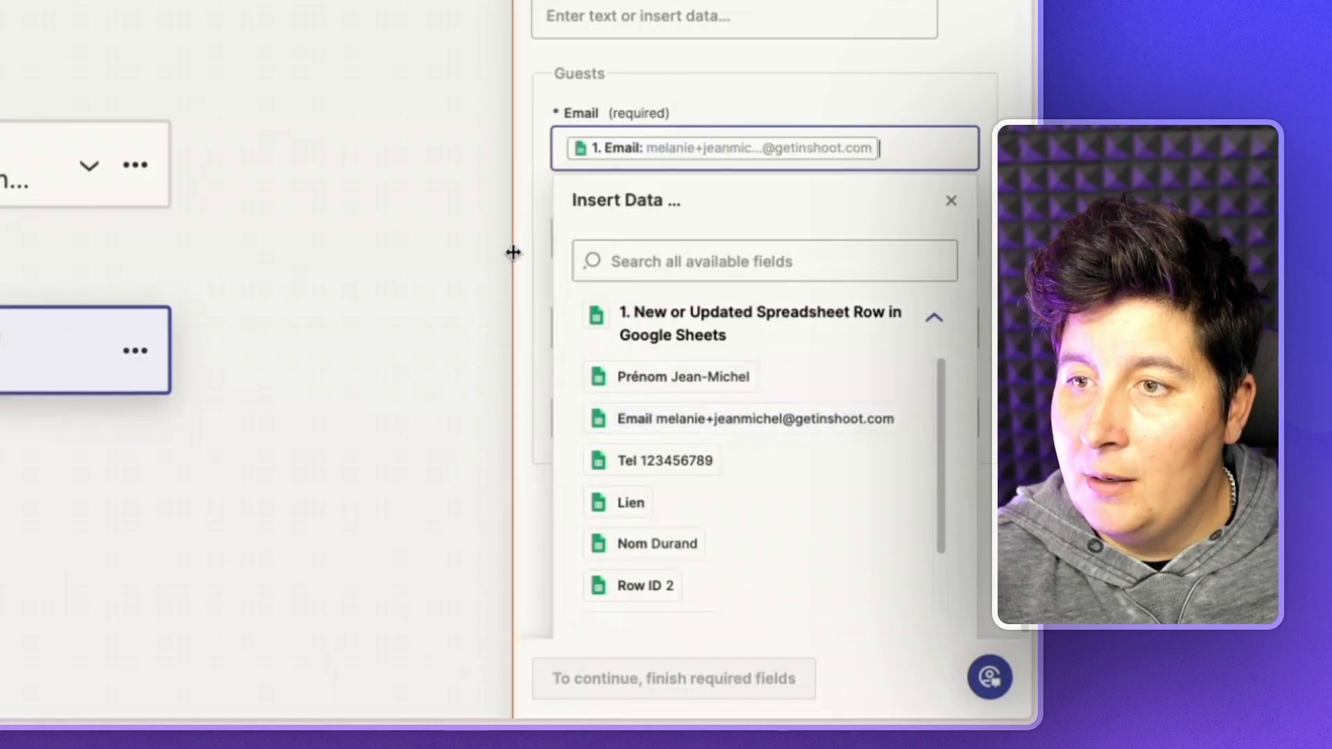
{"action": "left_click", "coordinate": [512, 251]}
{"action": "left_click", "coordinate": [645, 386]}
{"action": "scroll", "coordinate": [666, 426], "scroll_direction": "down", "scroll_amount": 4}
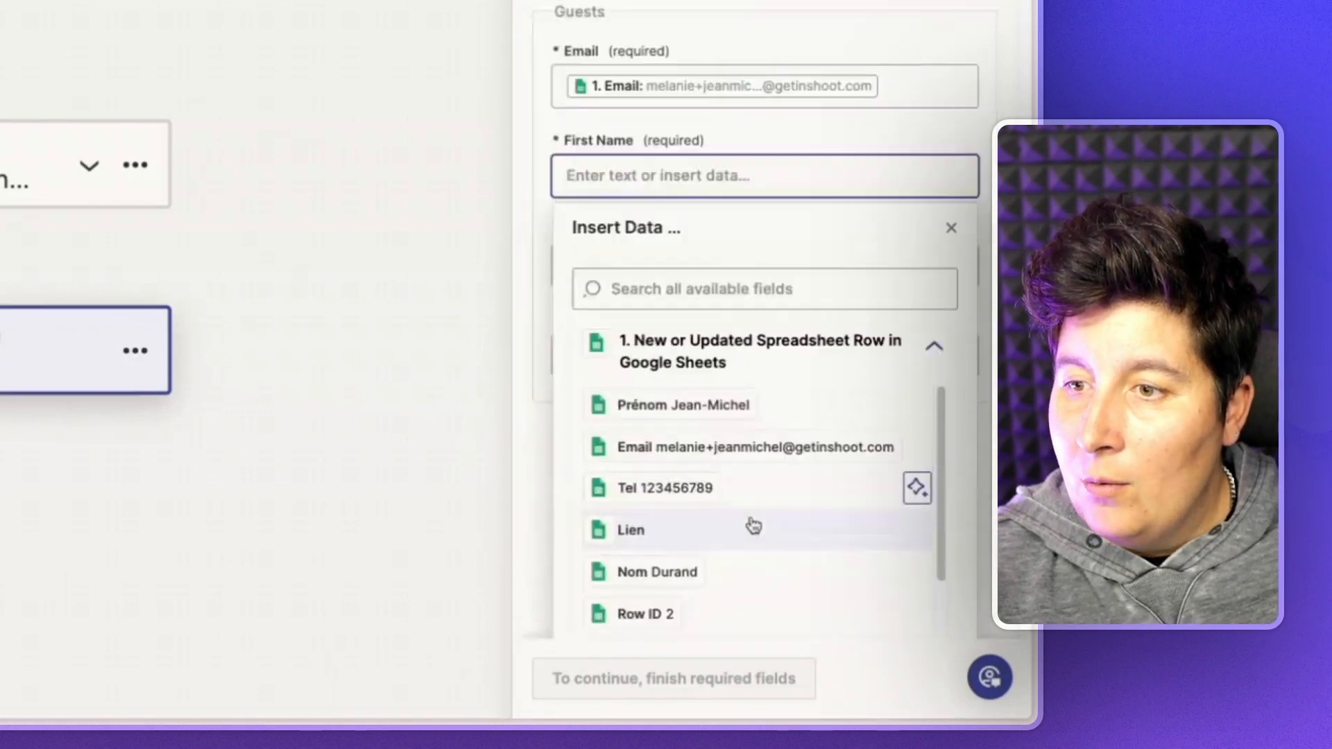
{"action": "left_click", "coordinate": [706, 380]}
{"action": "left_click", "coordinate": [886, 113]}
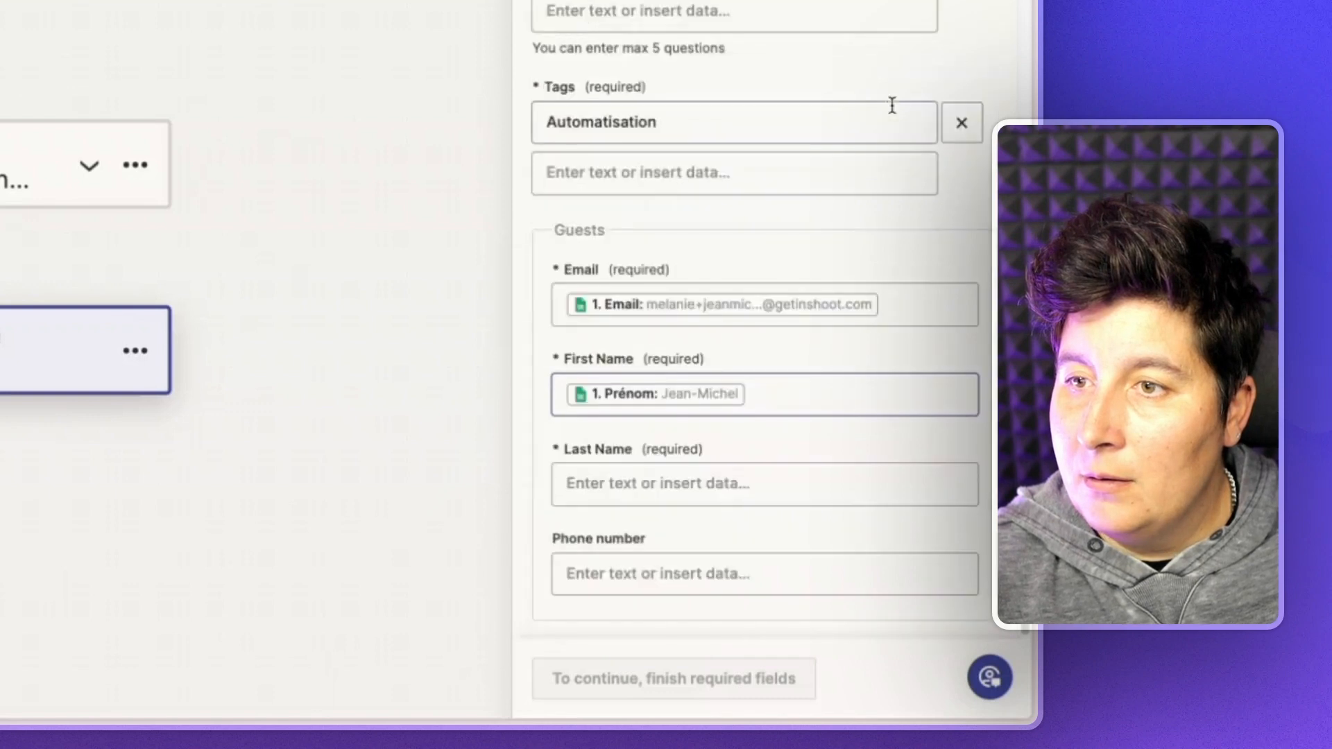
- Map the guest Last Name and Phone number to the sheet's Nom and Tel values
{"action": "left_click", "coordinate": [686, 495]}
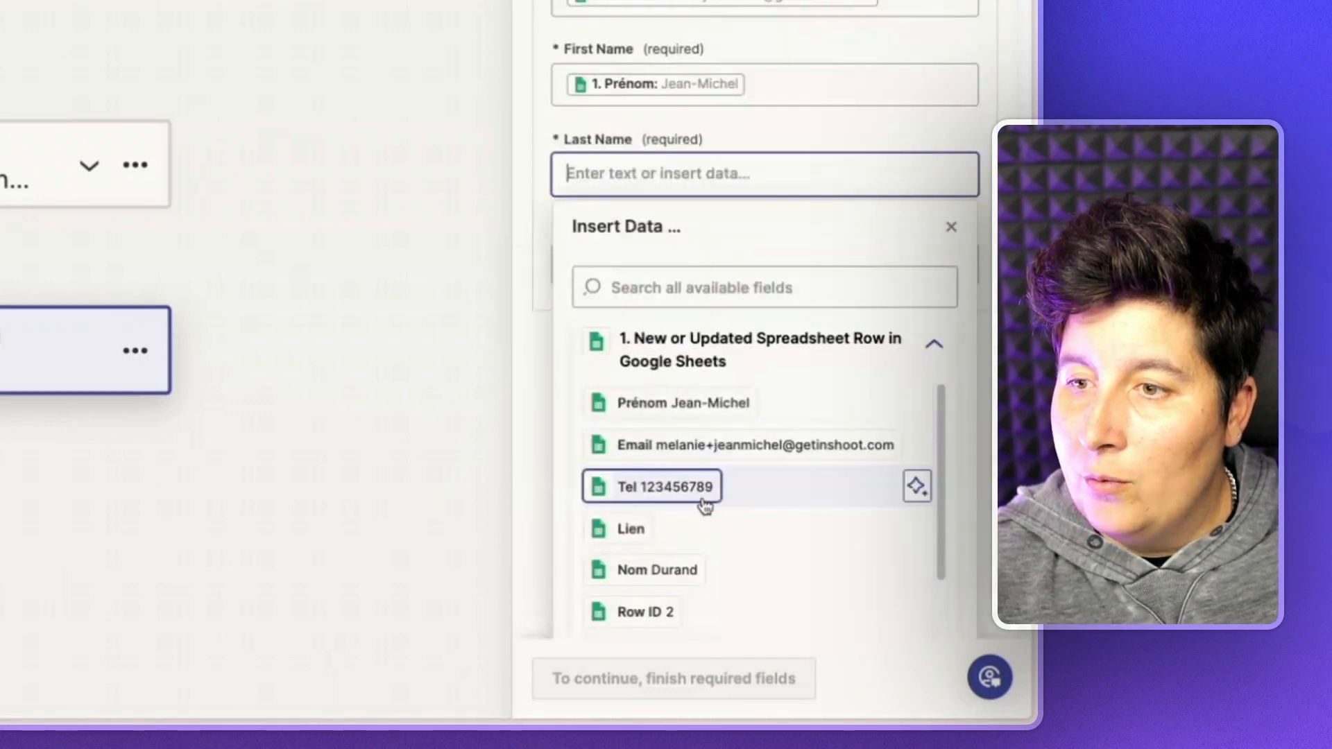
{"action": "left_click", "coordinate": [681, 571]}
{"action": "left_click", "coordinate": [884, 159]}
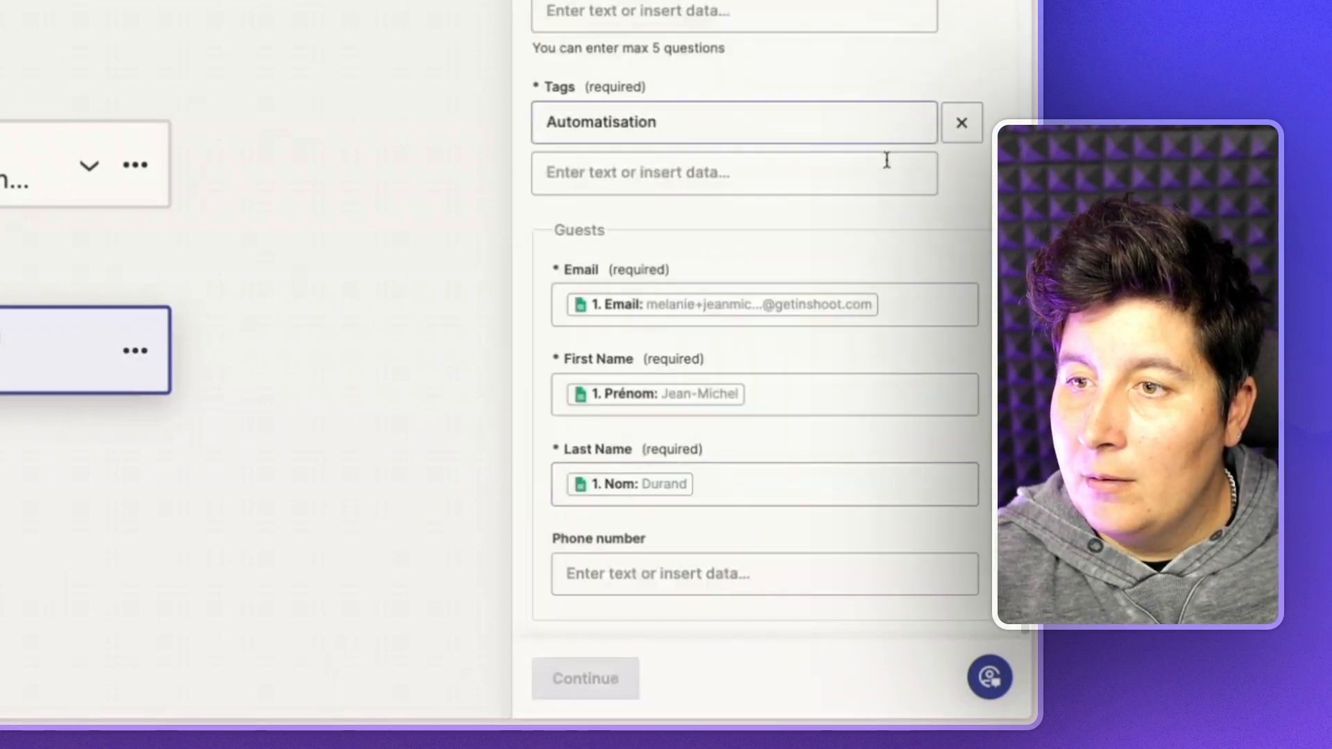
{"action": "left_click", "coordinate": [693, 588]}
{"action": "scroll", "coordinate": [704, 486], "scroll_direction": "down", "scroll_amount": 1}
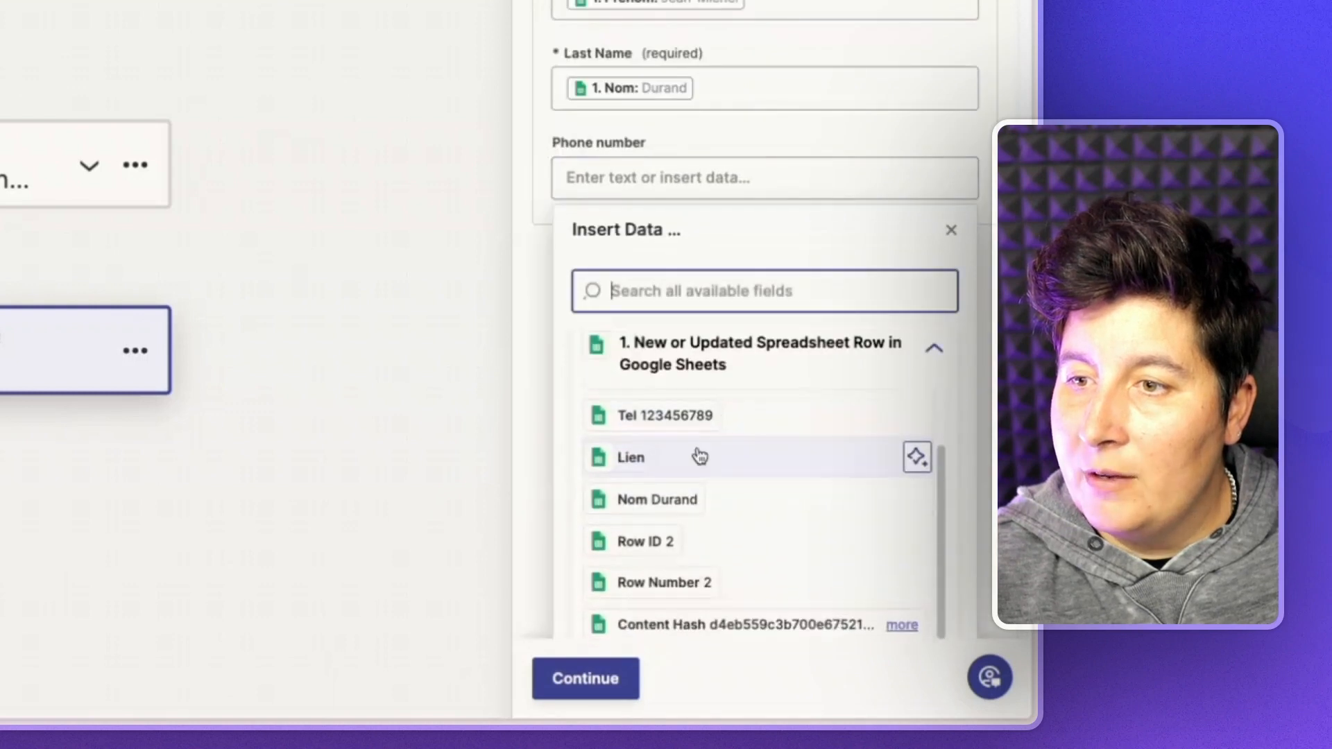
{"action": "left_click", "coordinate": [690, 419]}
{"action": "left_click", "coordinate": [993, 186]}
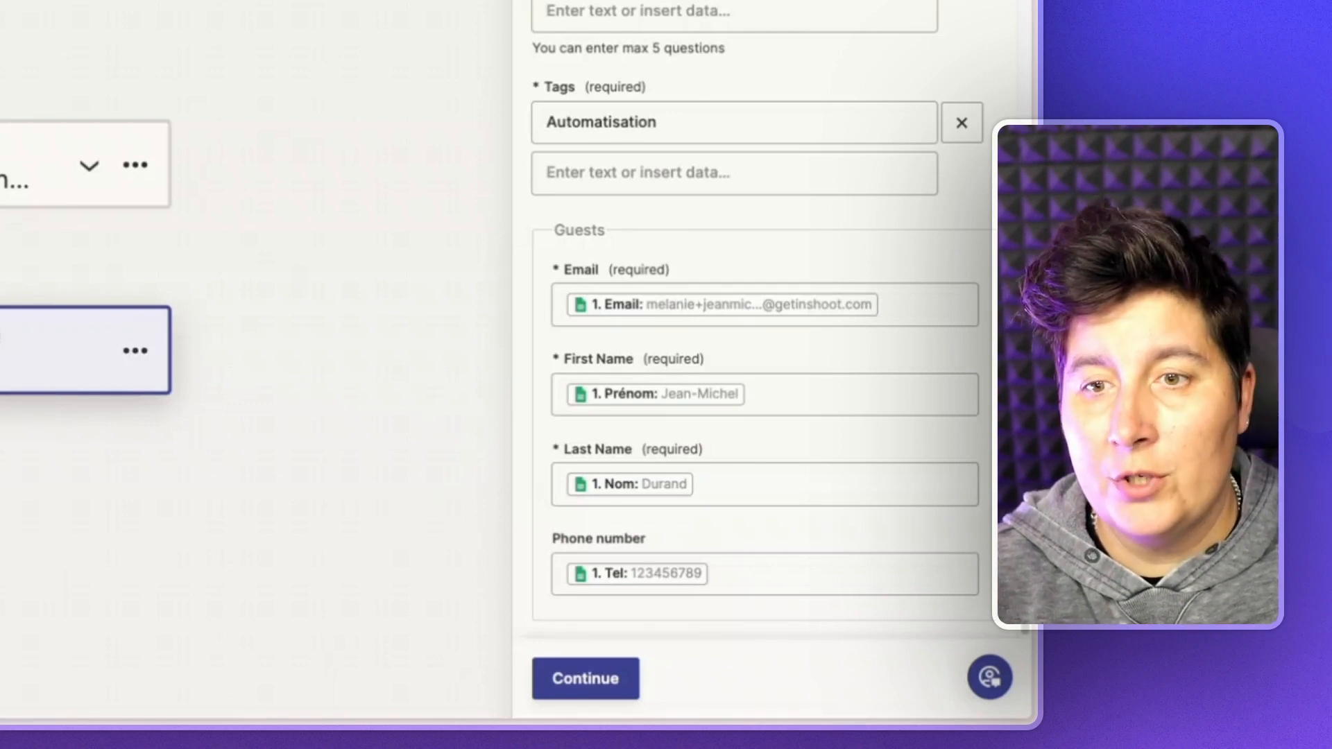
{"action": "left_click", "coordinate": [585, 677]}
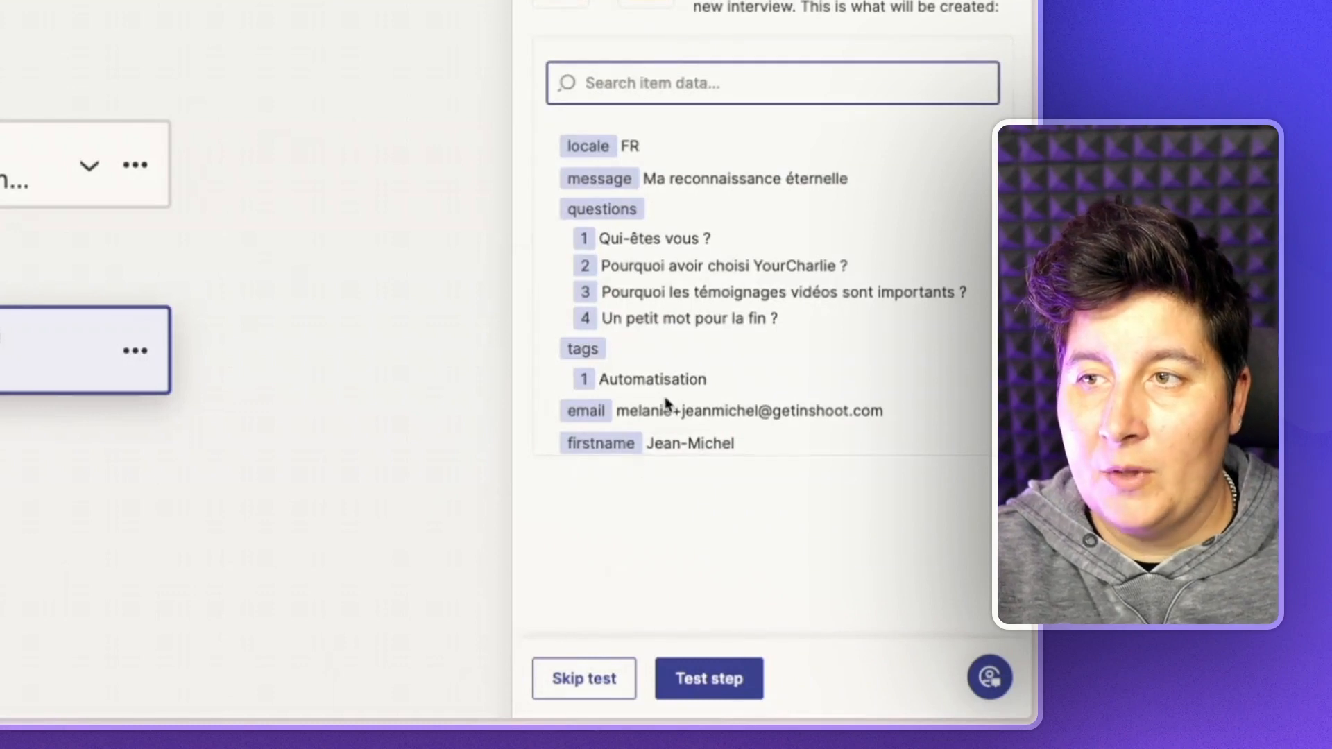
- Review the interview test data and send a test interview to YourCharlie
{"action": "scroll", "coordinate": [666, 402], "scroll_direction": "down", "scroll_amount": 1}
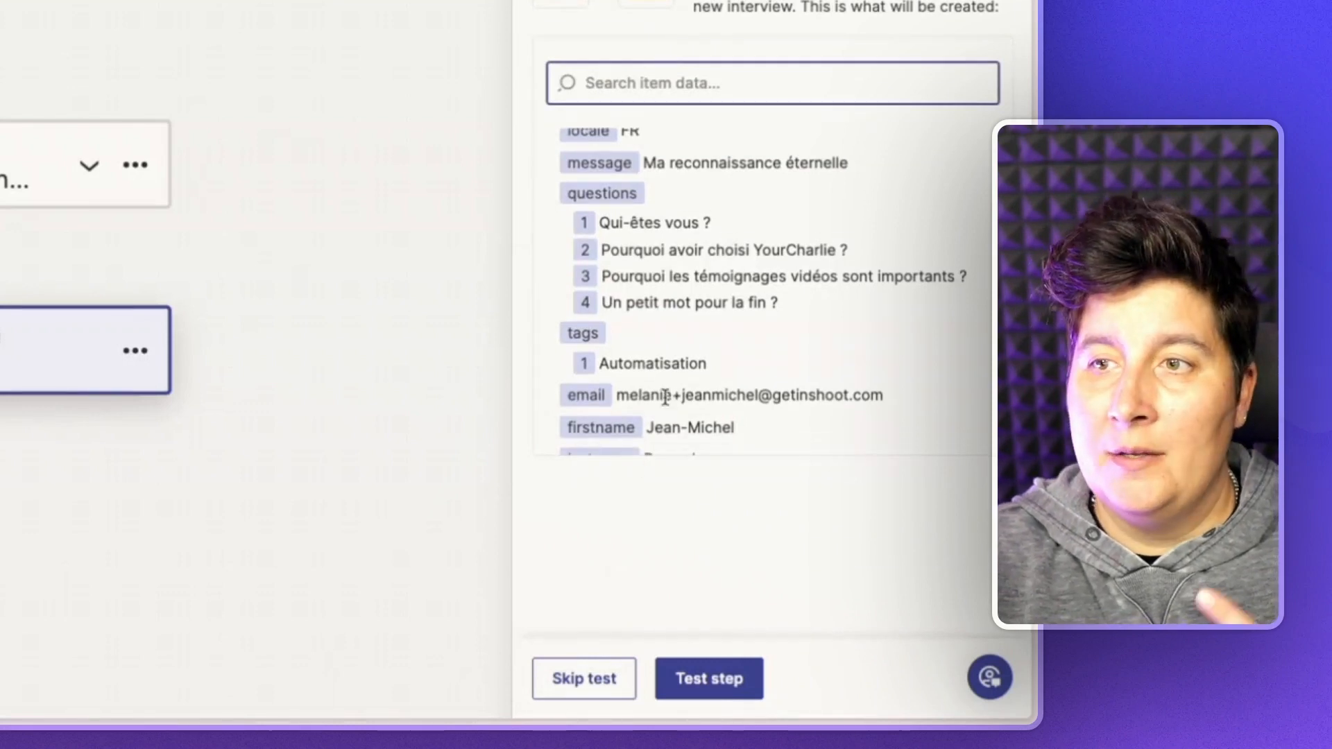
{"action": "scroll", "coordinate": [664, 396], "scroll_direction": "down", "scroll_amount": 1}
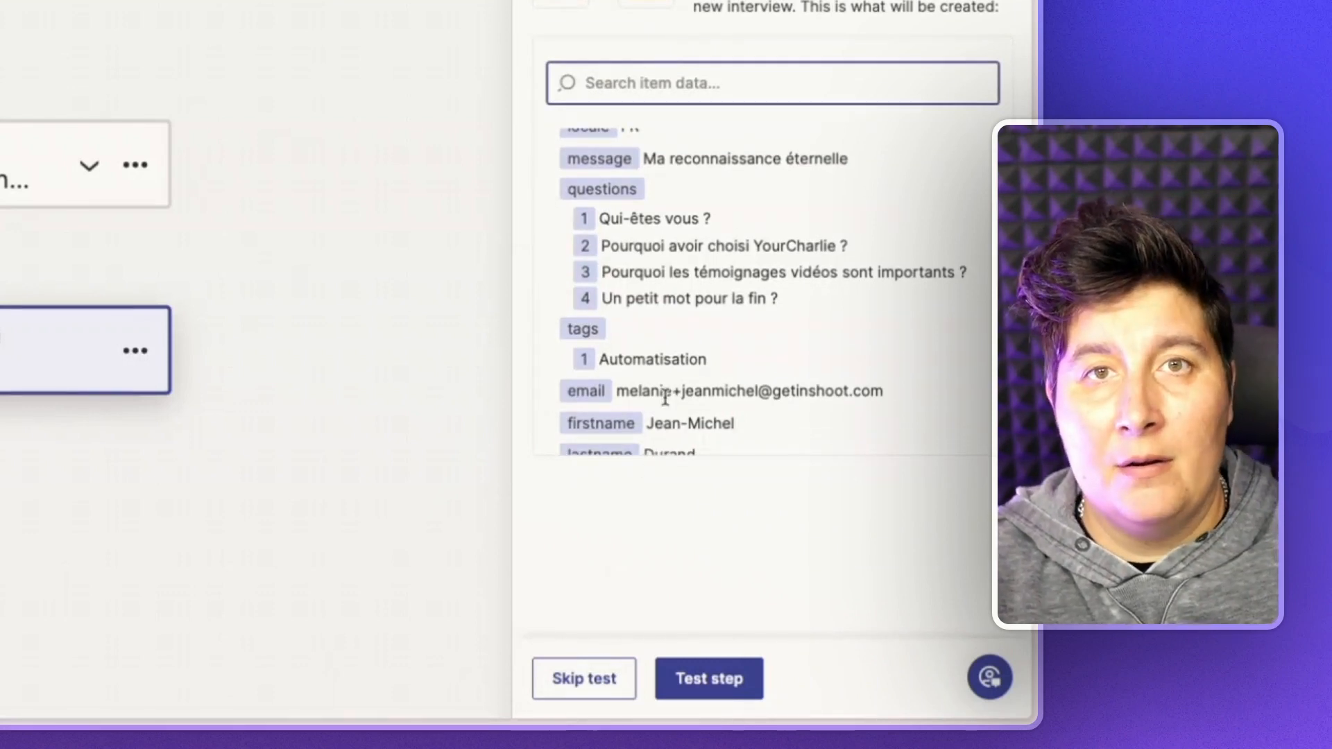
{"action": "scroll", "coordinate": [666, 451], "scroll_direction": "down", "scroll_amount": 5}
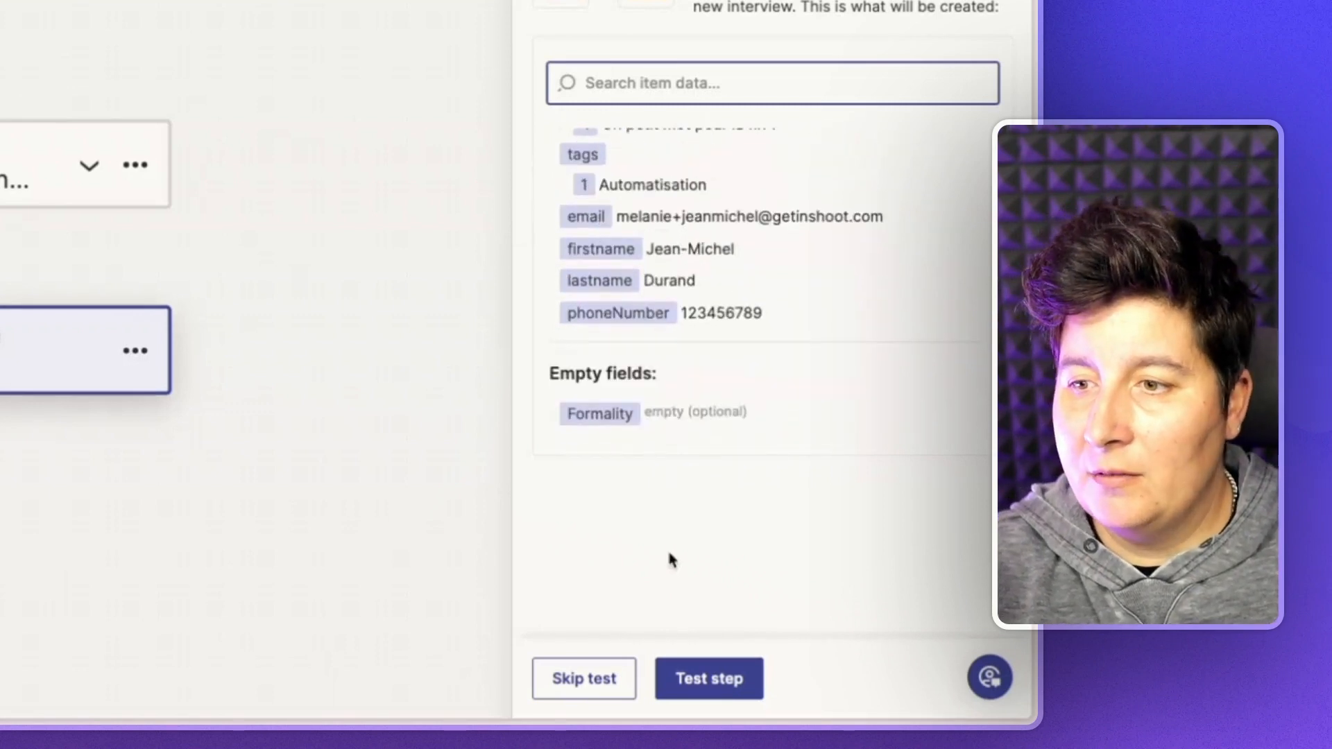
{"action": "left_click", "coordinate": [711, 684]}
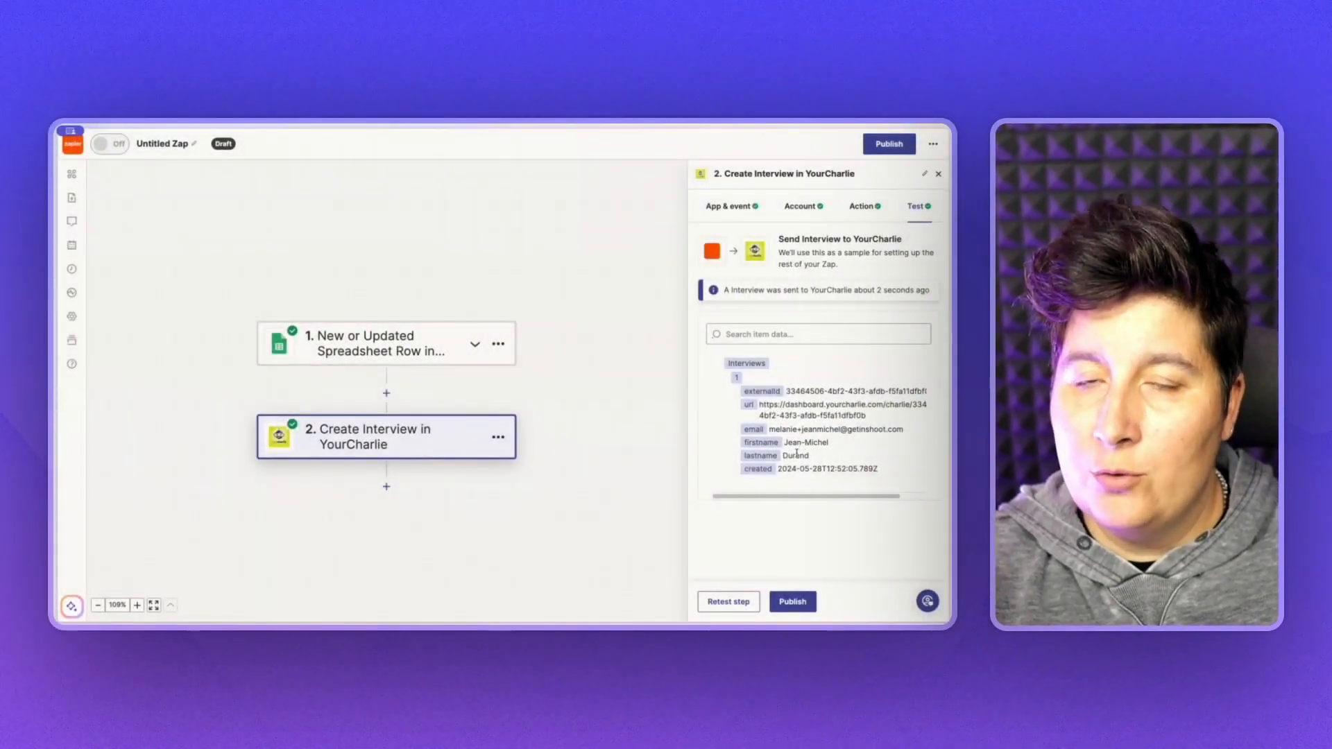
- Reload the YourCharlie clients list and confirm the new test client tagged Automatisation appears
{"action": "mouse_move", "coordinate": [57, 264]}
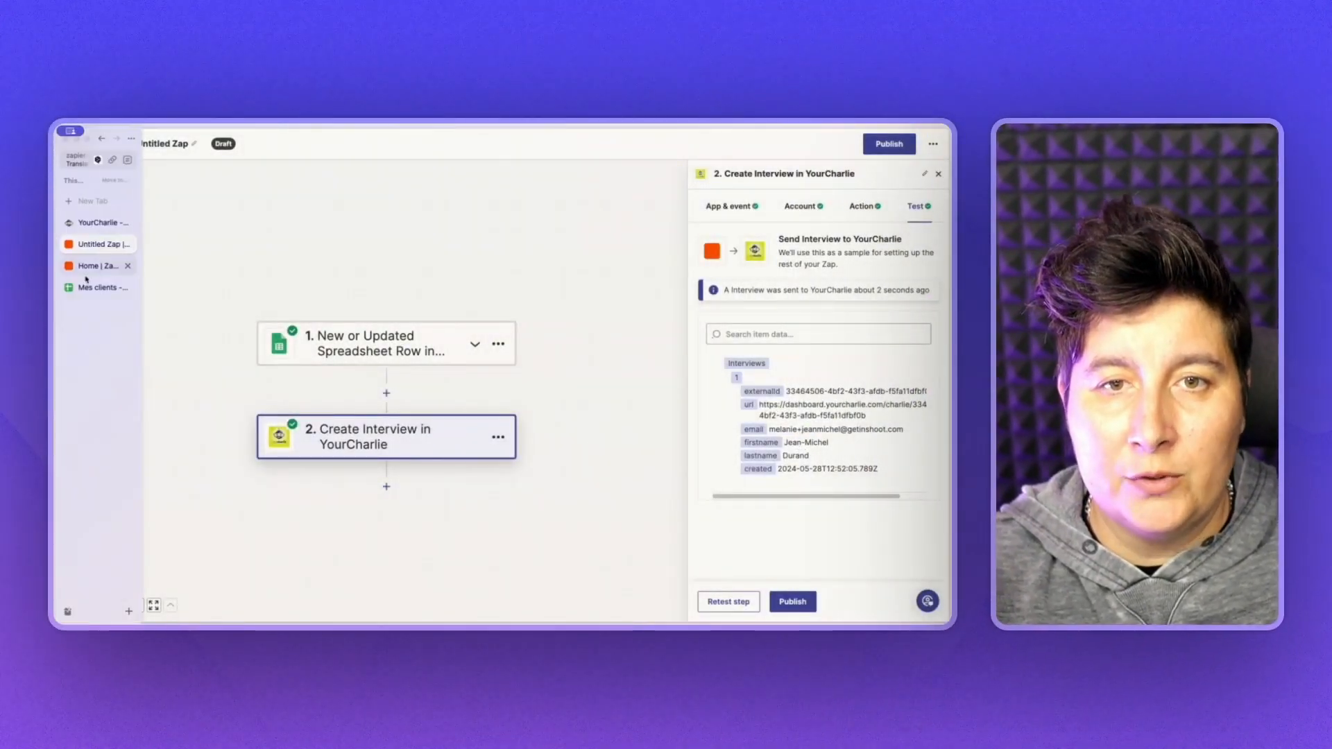
{"action": "left_click", "coordinate": [84, 224]}
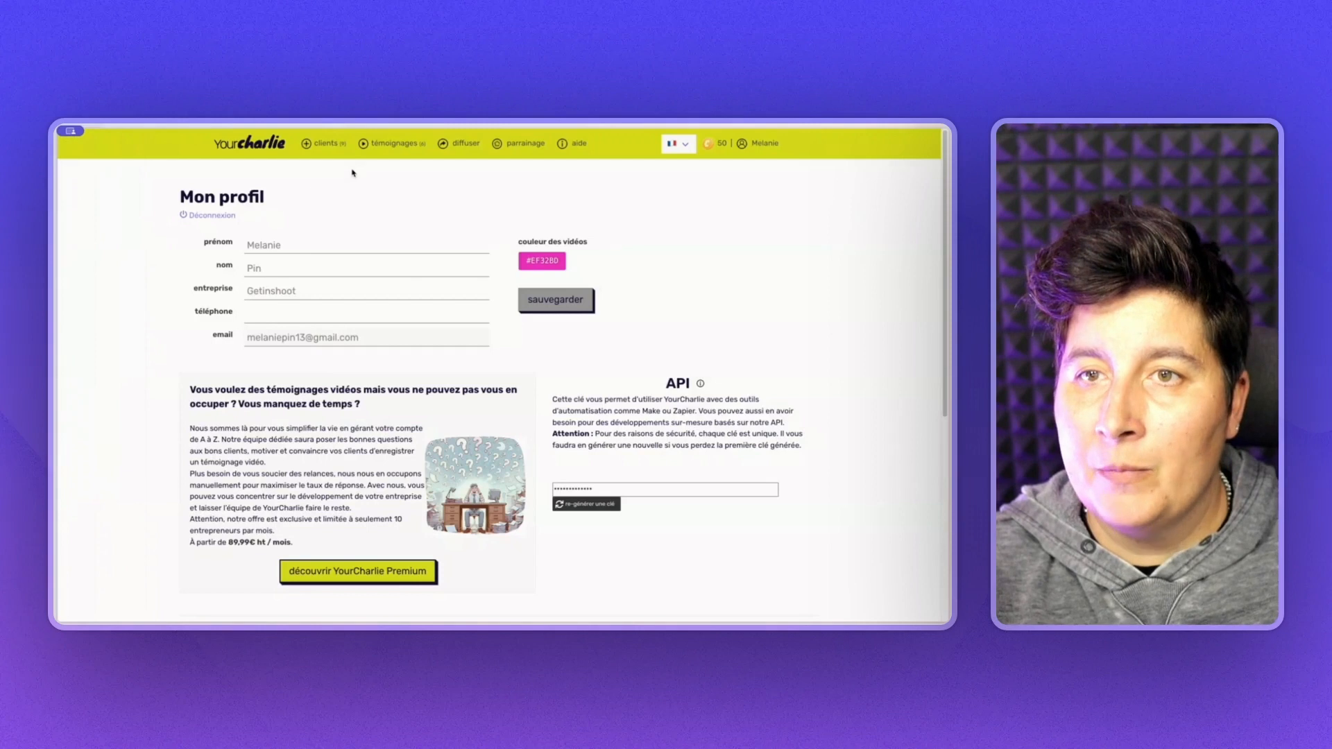
{"action": "left_click", "coordinate": [326, 144]}
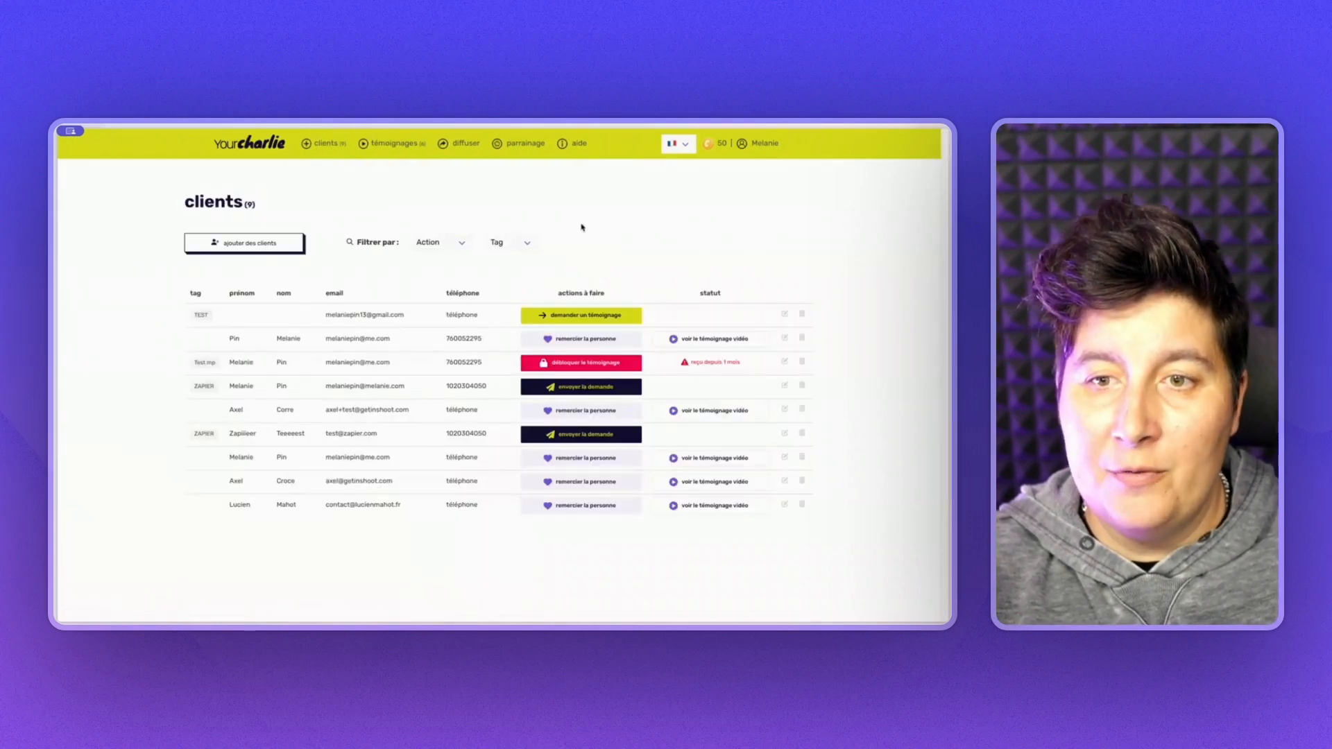
{"action": "key", "text": "super+r"}
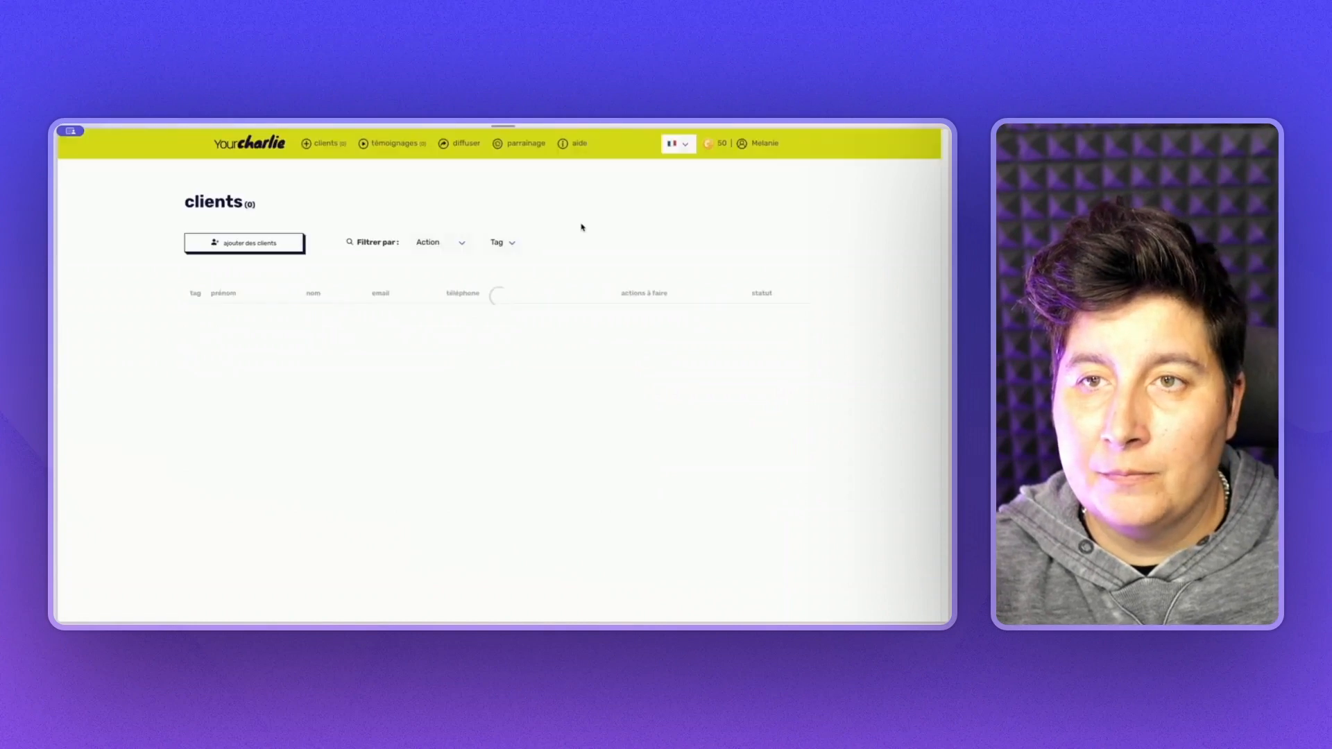
{"action": "left_click_drag", "start_coordinate": [190, 340], "coordinate": [531, 341]}
{"action": "left_click", "coordinate": [532, 340]}
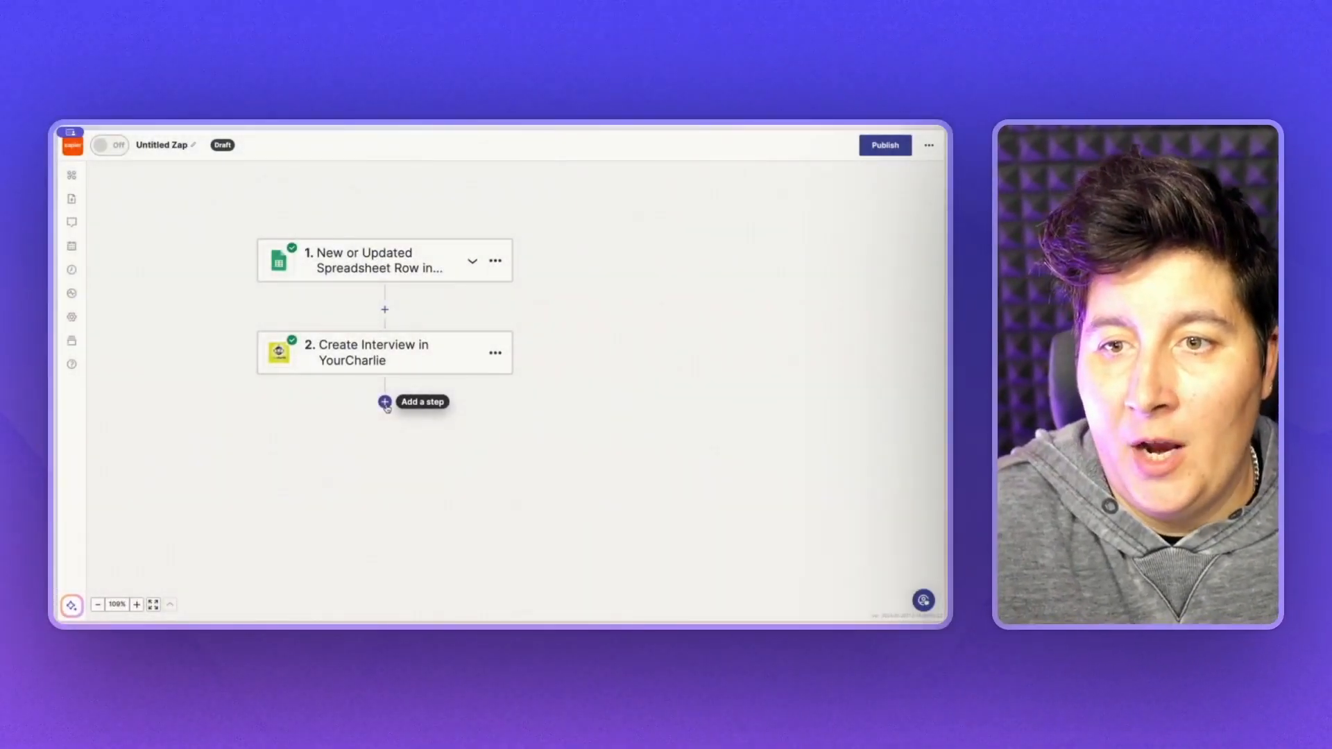
- Add a Gmail step with the Send Email event and keep the connected Gmail account
{"action": "left_click", "coordinate": [384, 402]}
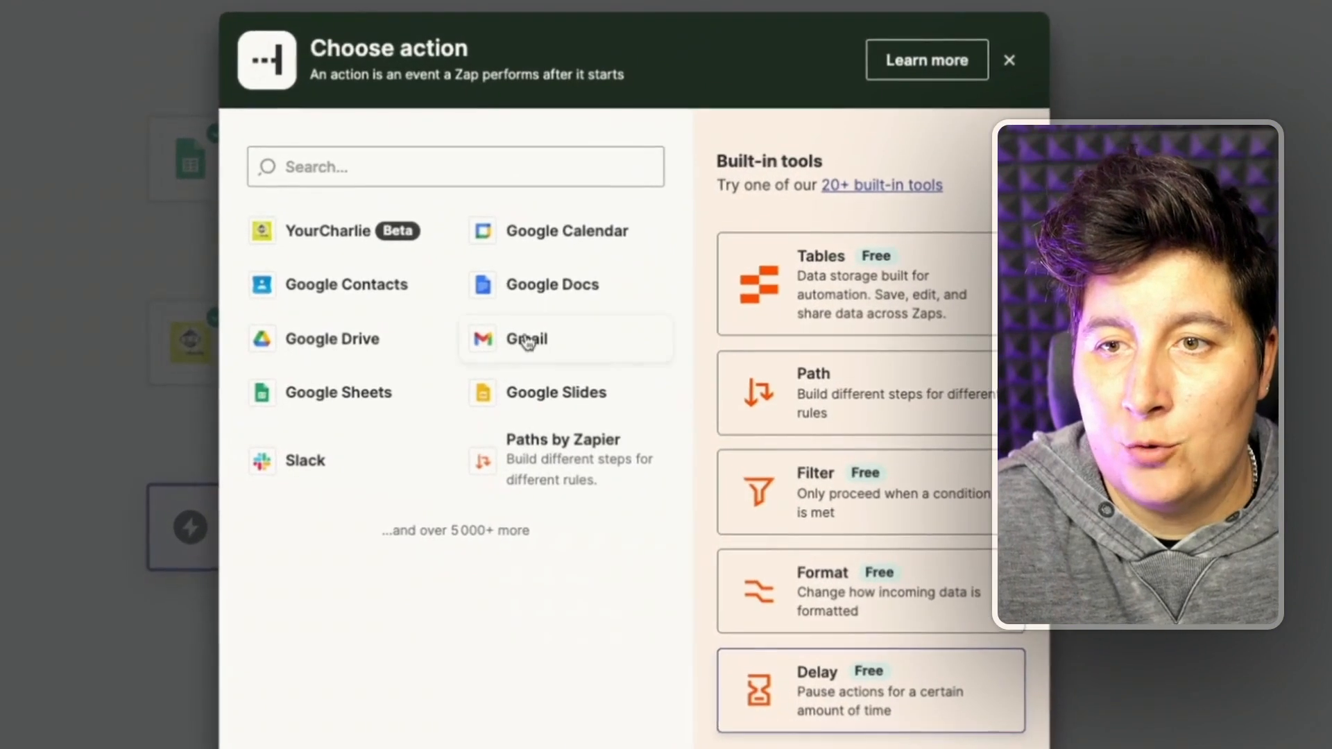
{"action": "left_click", "coordinate": [528, 340]}
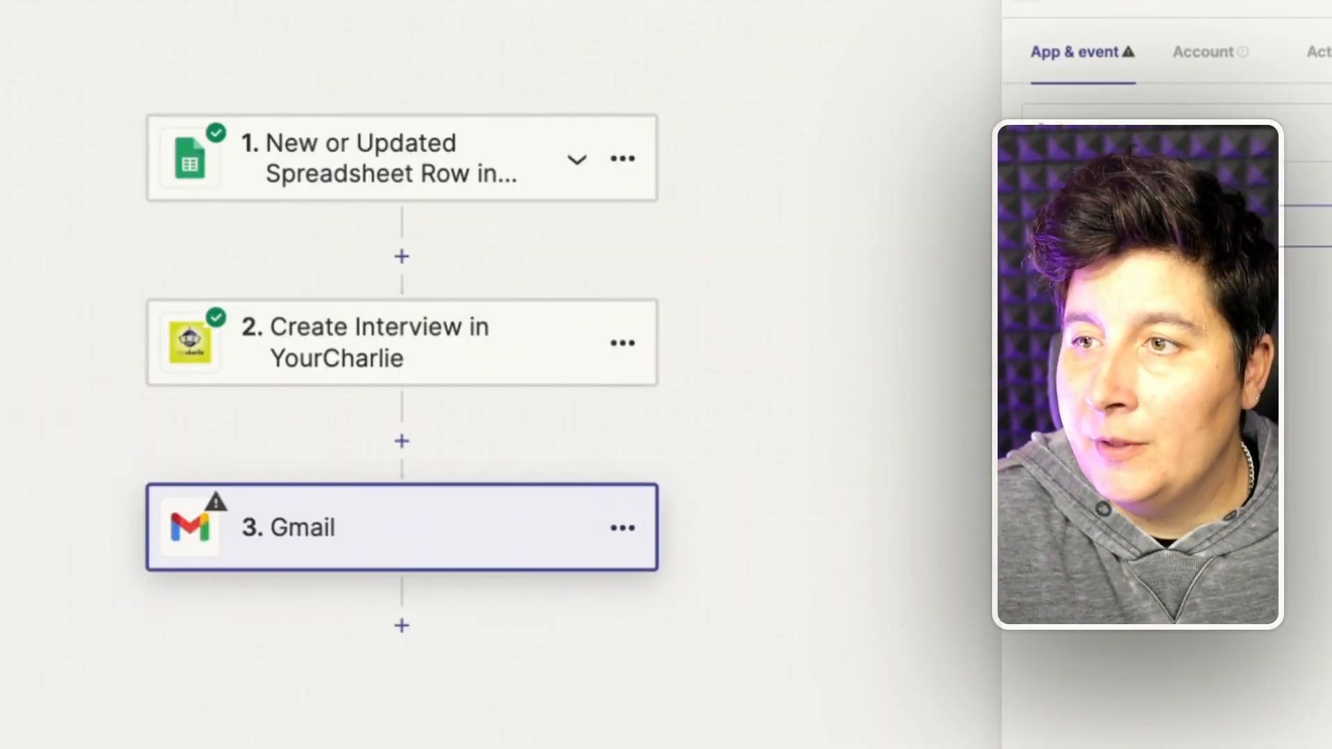
{"action": "left_click", "coordinate": [963, 291]}
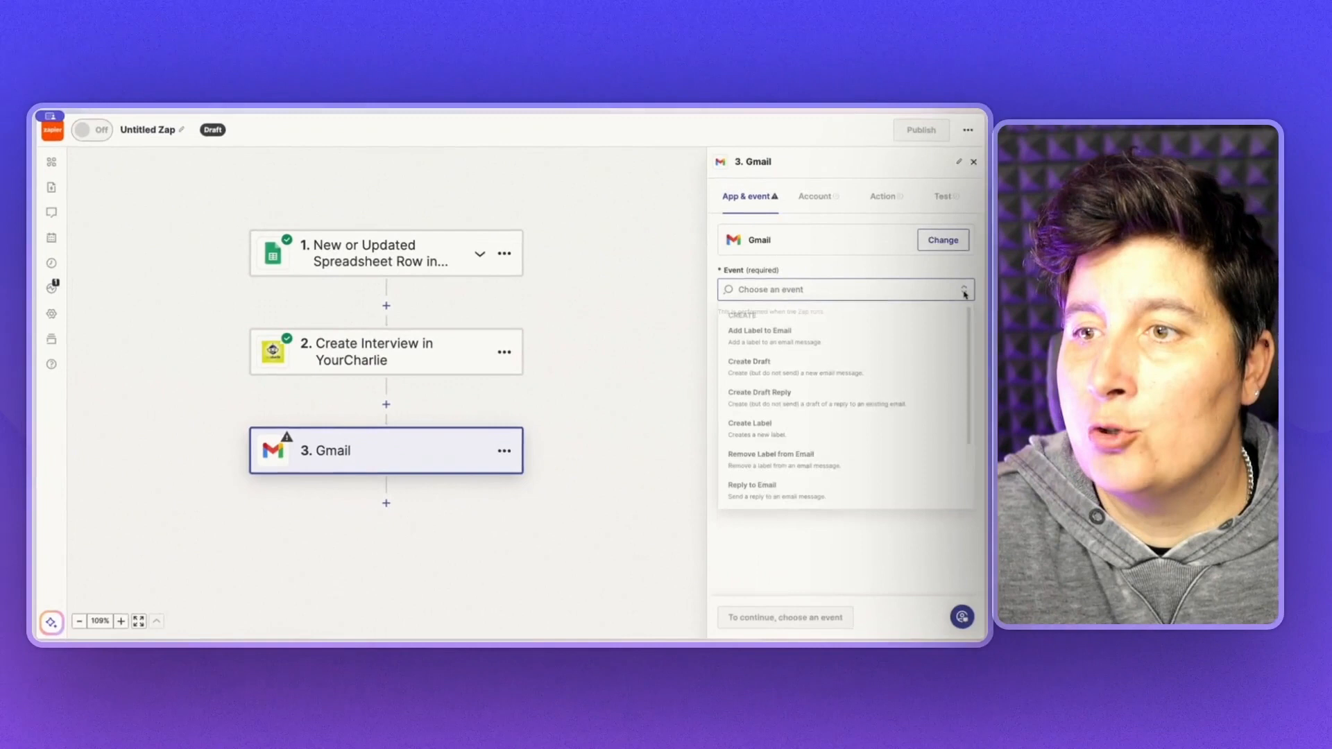
{"action": "scroll", "coordinate": [840, 433], "scroll_direction": "down", "scroll_amount": 2}
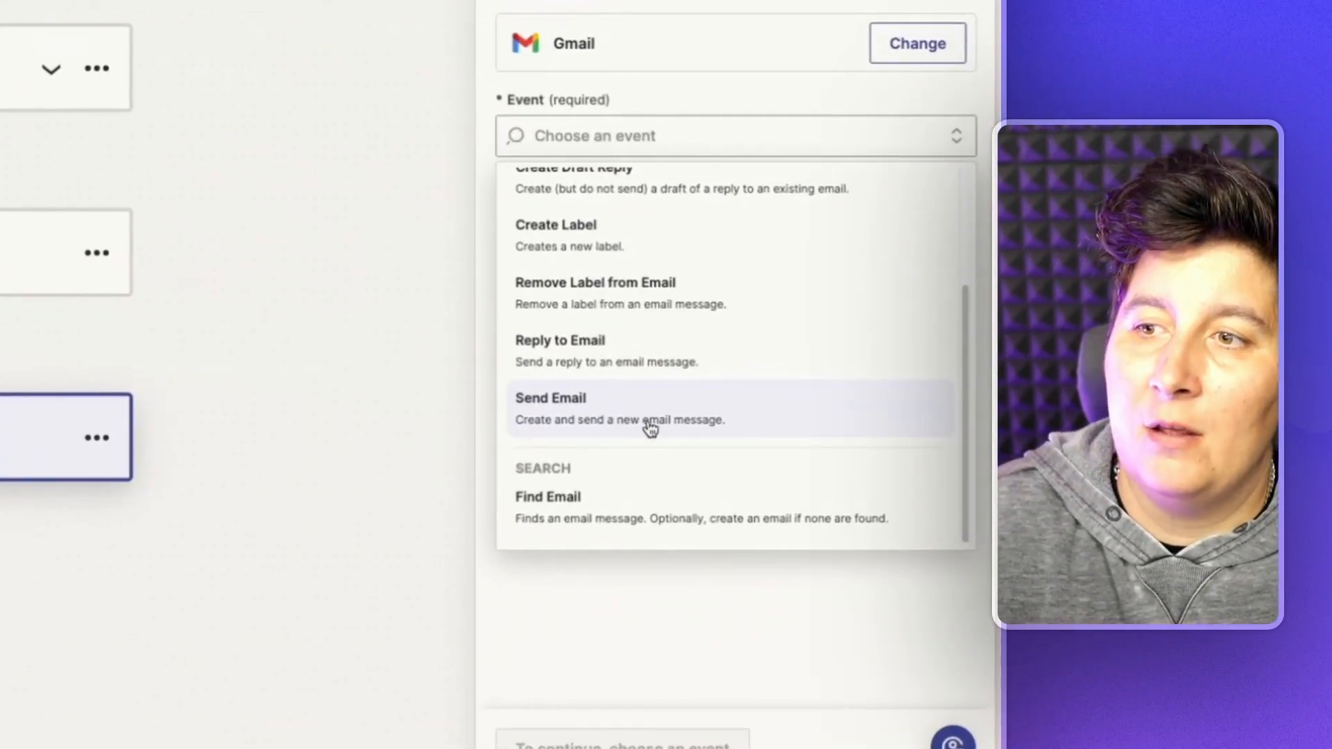
{"action": "left_click", "coordinate": [655, 428]}
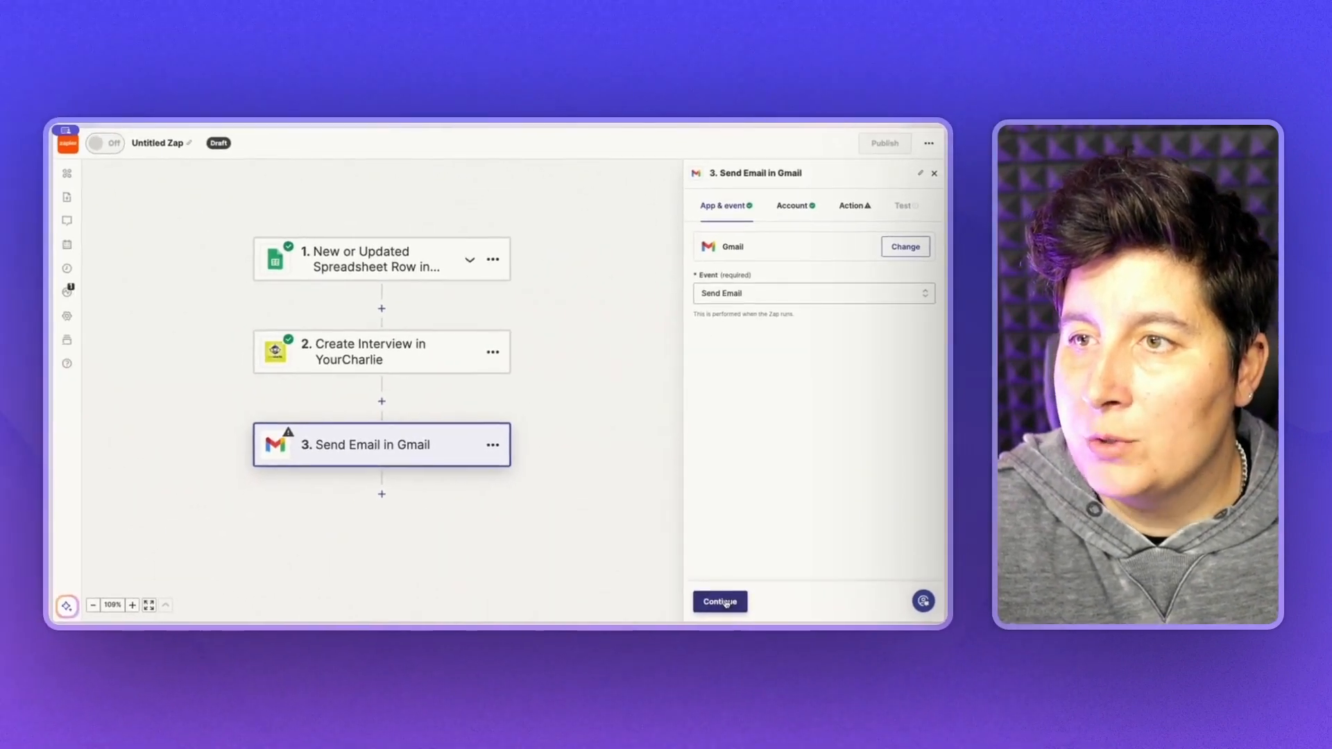
{"action": "left_click", "coordinate": [726, 603]}
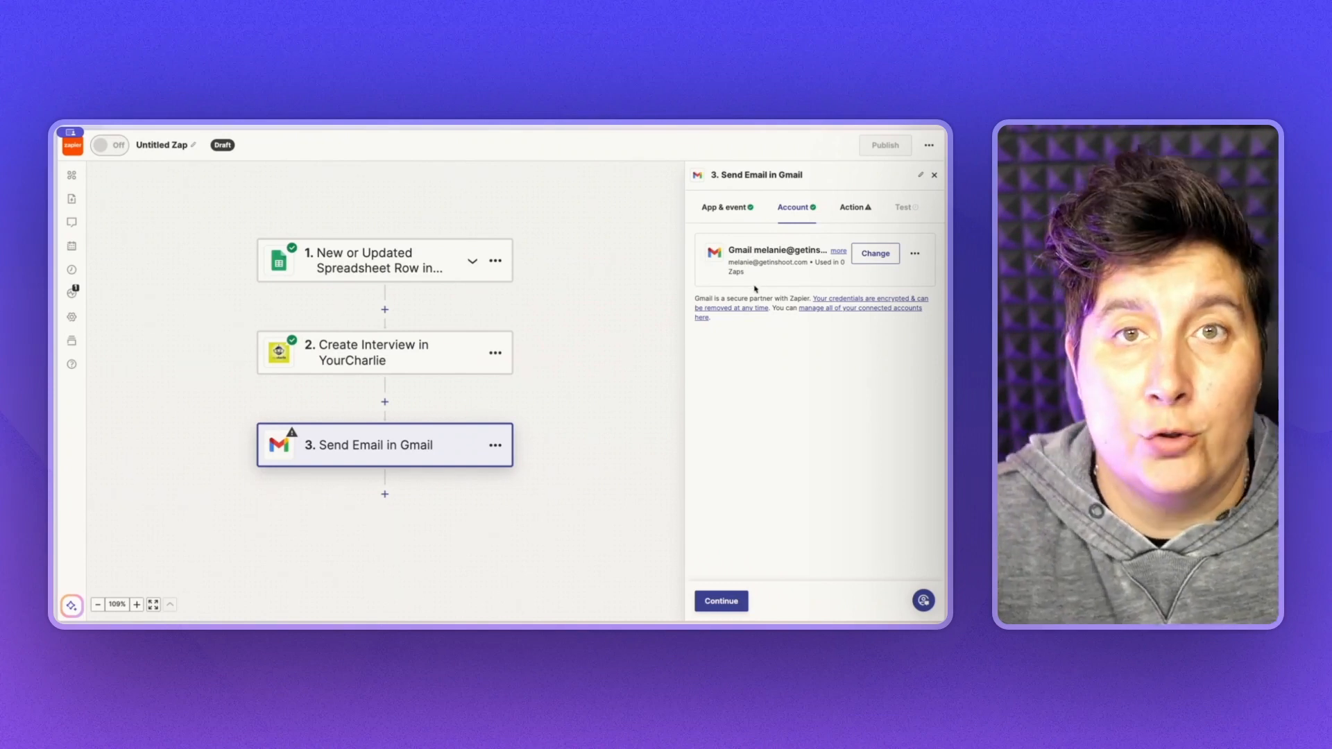
- Address the email to the sheet's Email value and choose the sender's own address as From
{"action": "left_click", "coordinate": [724, 600]}
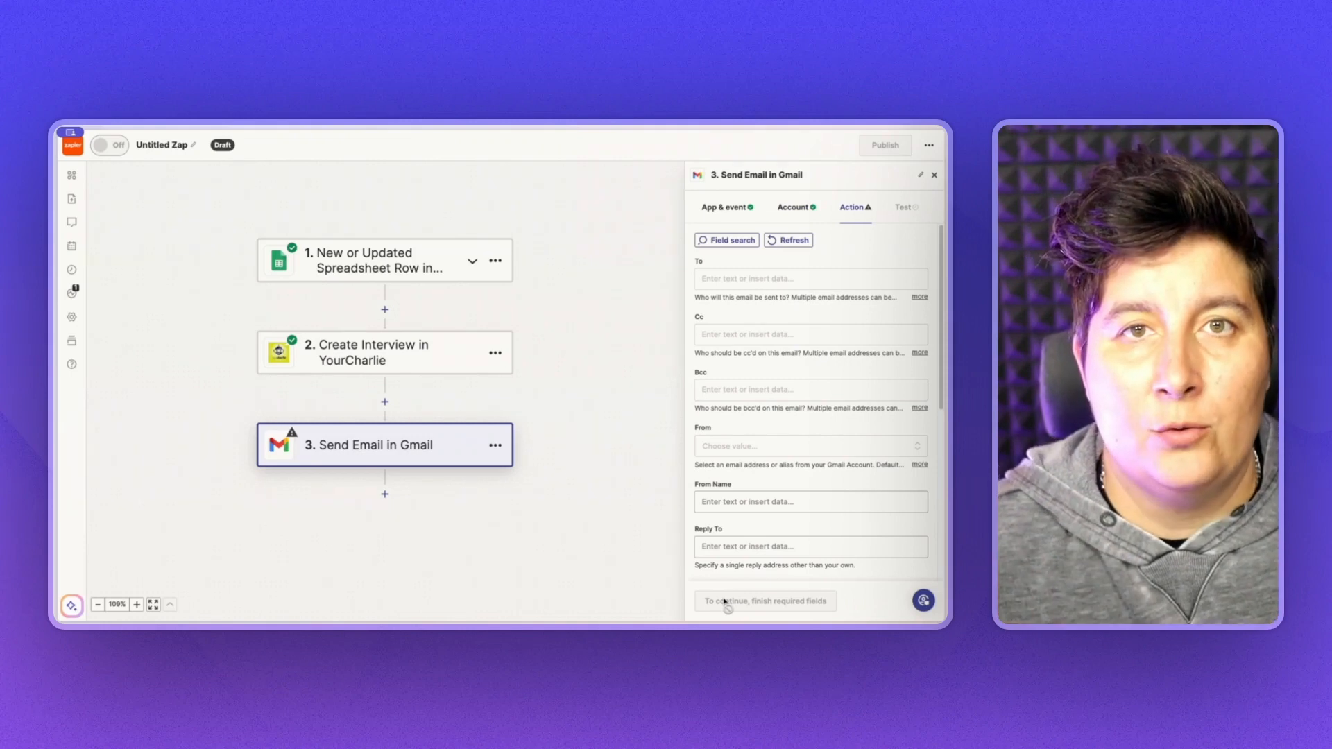
{"action": "left_click", "coordinate": [740, 279]}
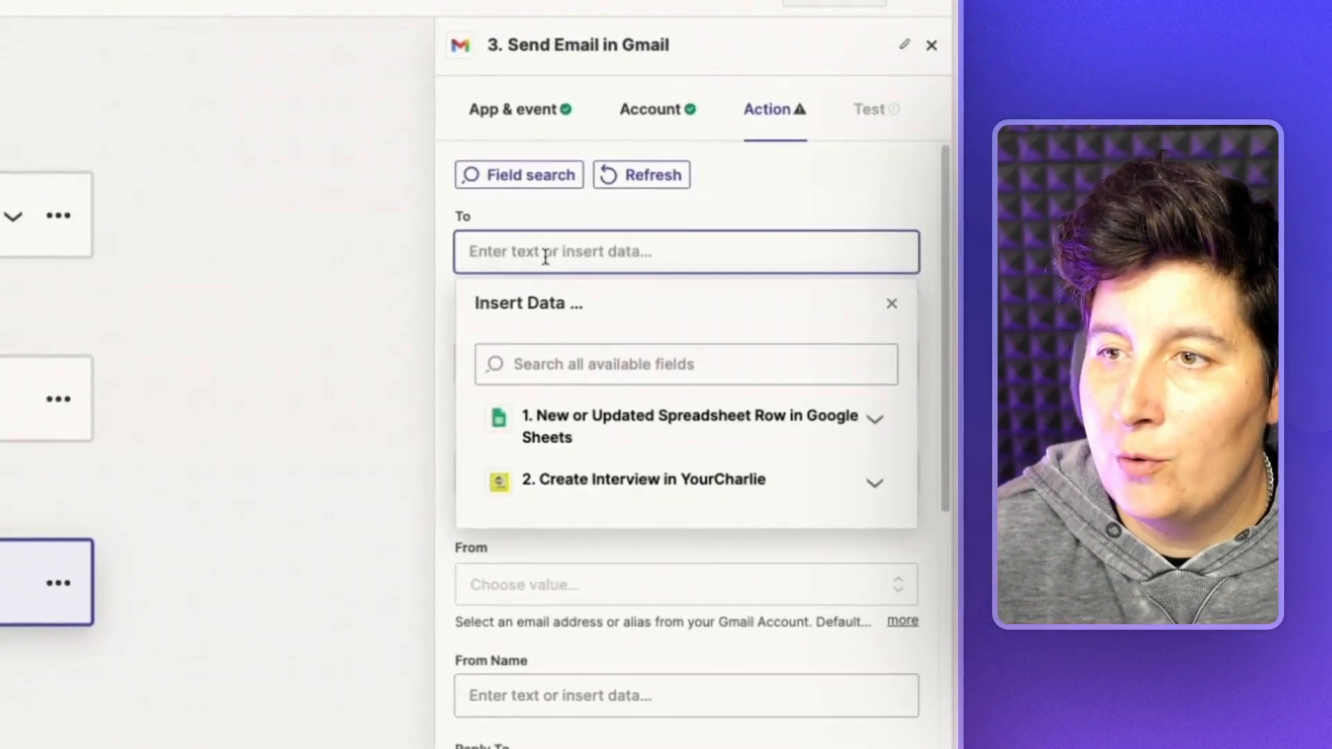
{"action": "left_click", "coordinate": [875, 420]}
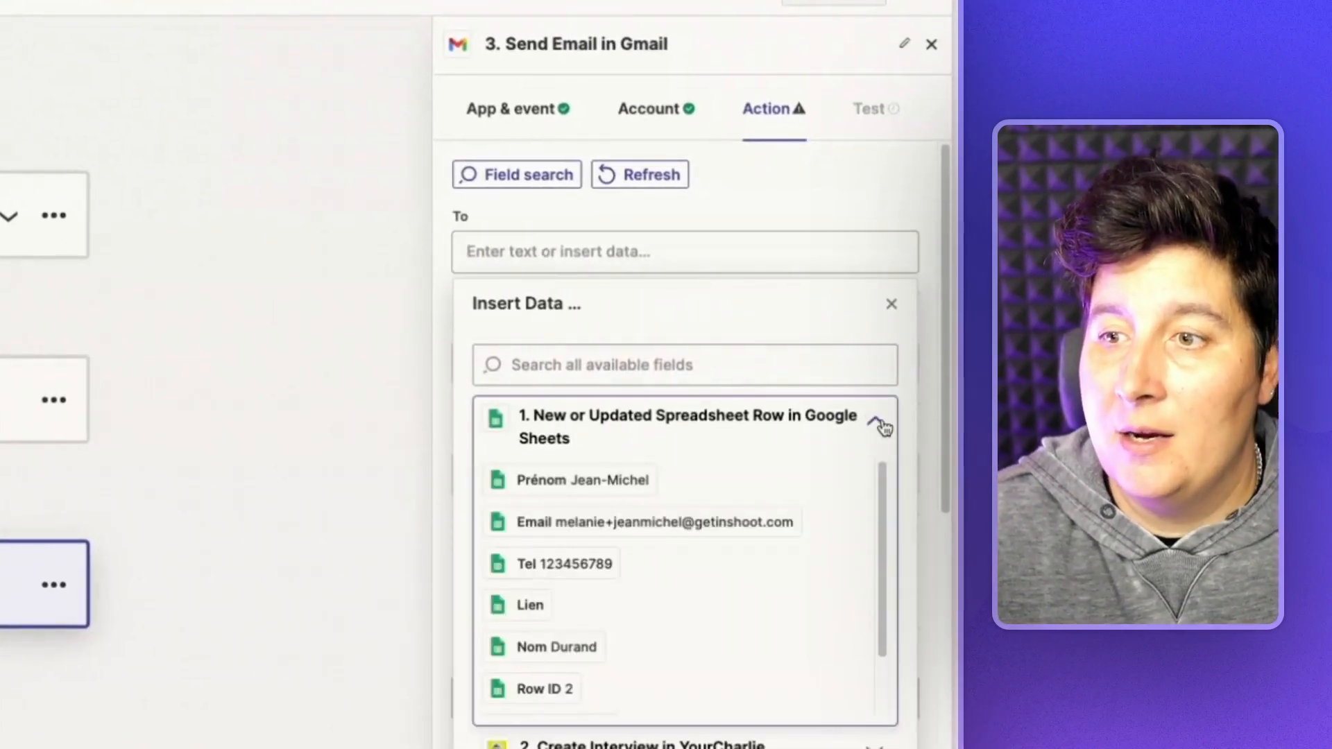
{"action": "left_click", "coordinate": [704, 523]}
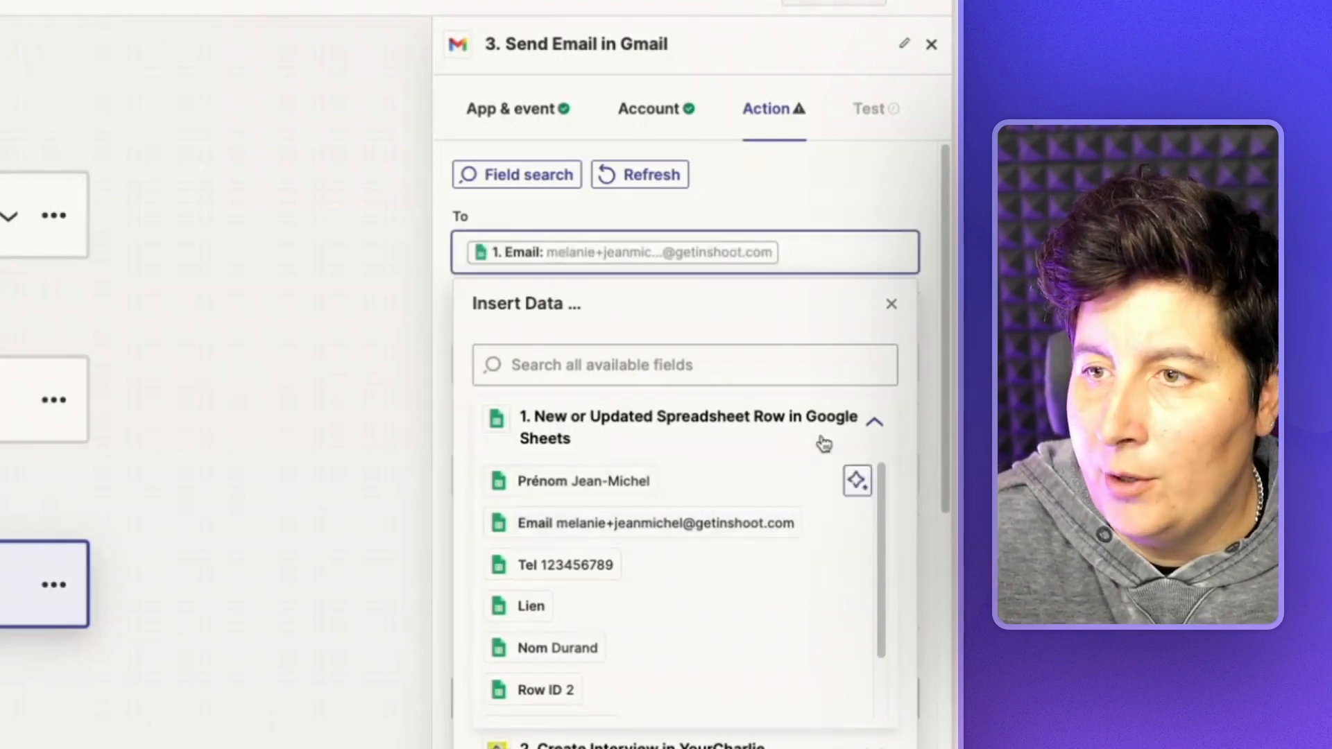
{"action": "left_click", "coordinate": [871, 203]}
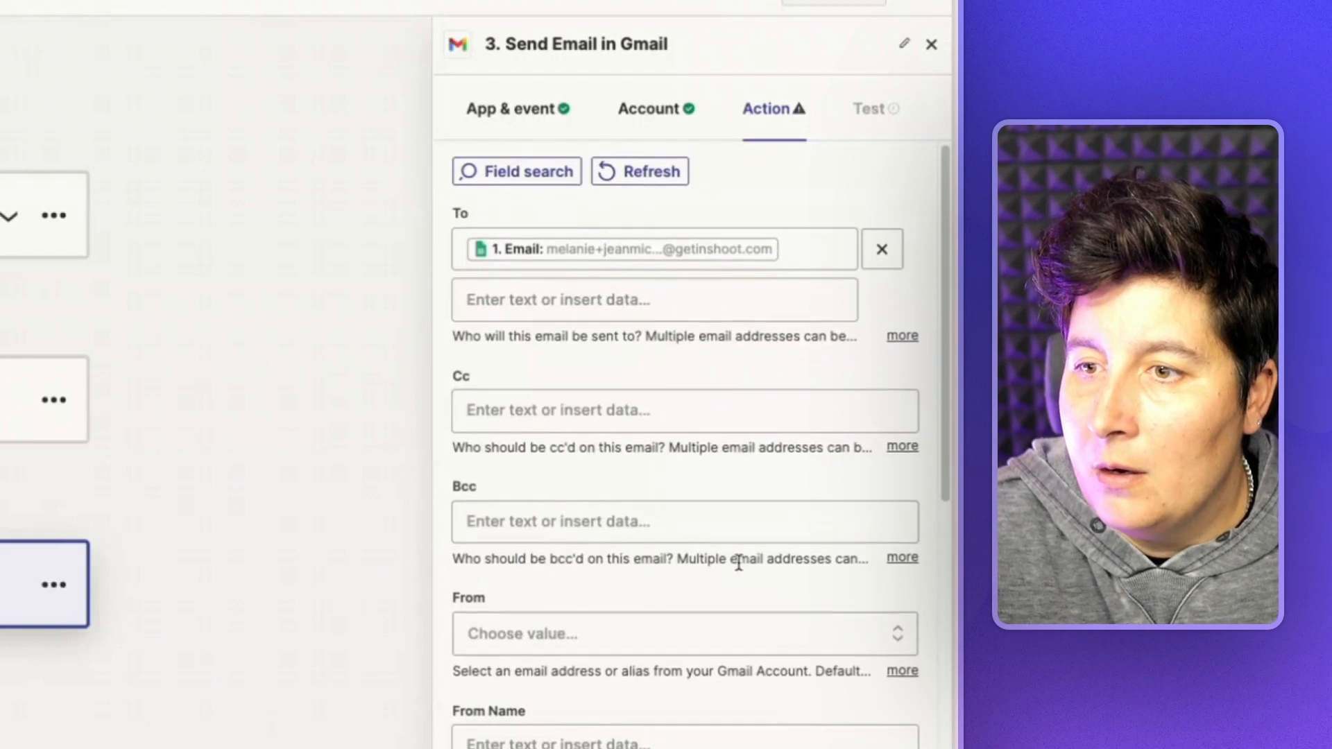
{"action": "scroll", "coordinate": [805, 596], "scroll_direction": "down", "scroll_amount": 1}
{"action": "left_click", "coordinate": [877, 631]}
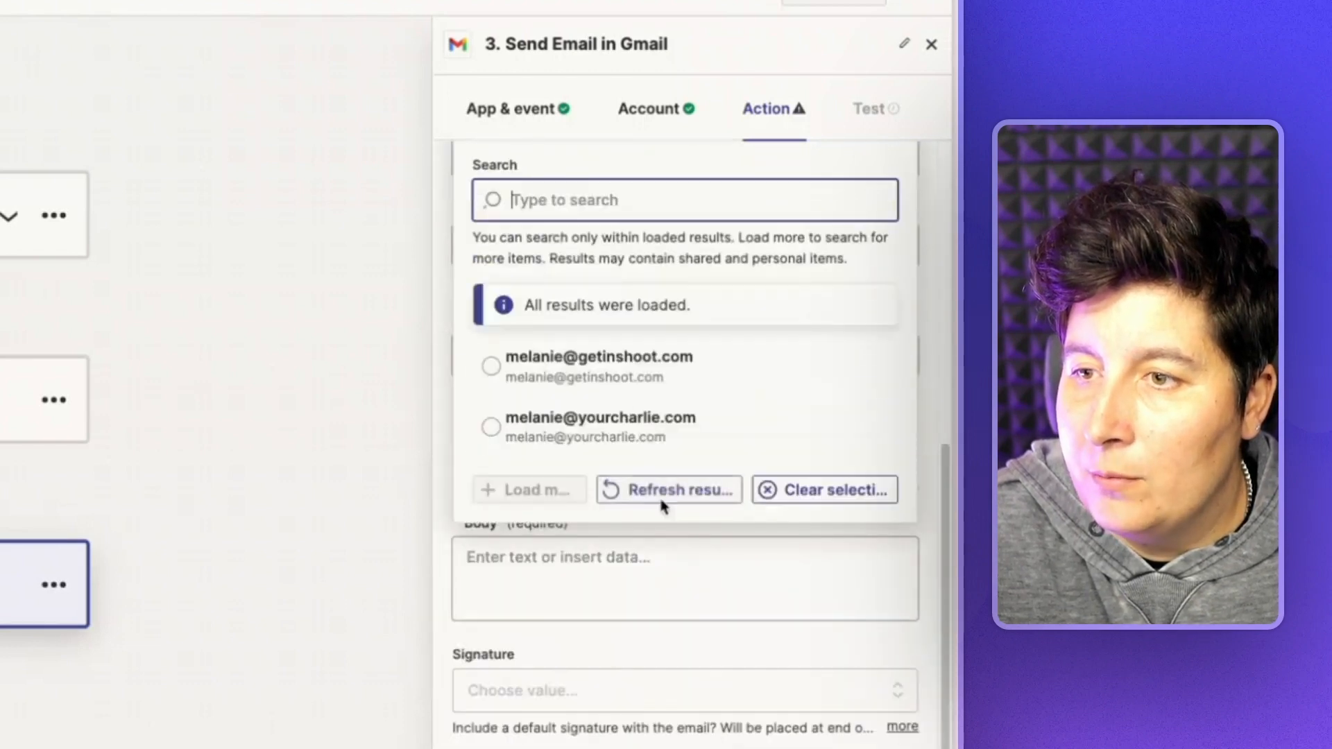
{"action": "left_click", "coordinate": [603, 368]}
{"action": "scroll", "coordinate": [791, 491], "scroll_direction": "up", "scroll_amount": 5}
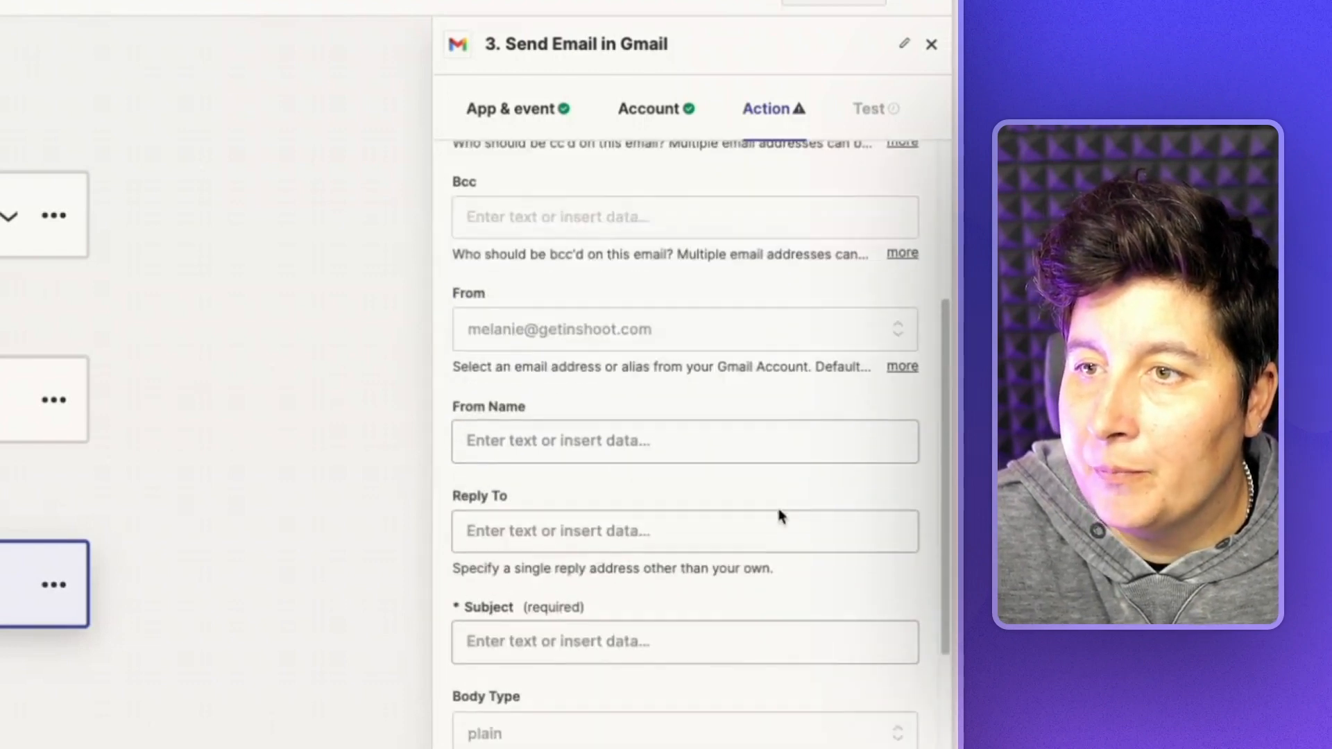
- Enter the sender's name, the reply-to address, and the subject 'Un petit coup de pouce !'
{"action": "left_click", "coordinate": [520, 438]}
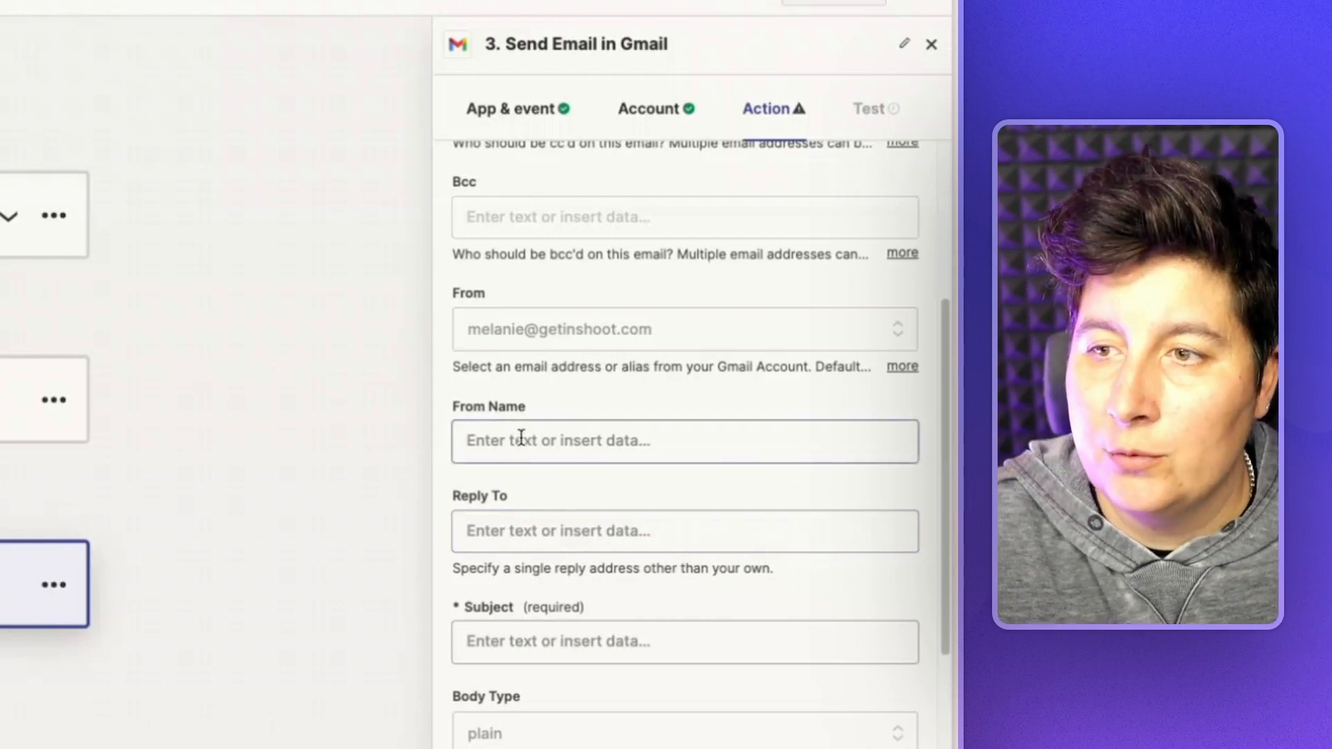
{"action": "type", "text": "Melanie"}
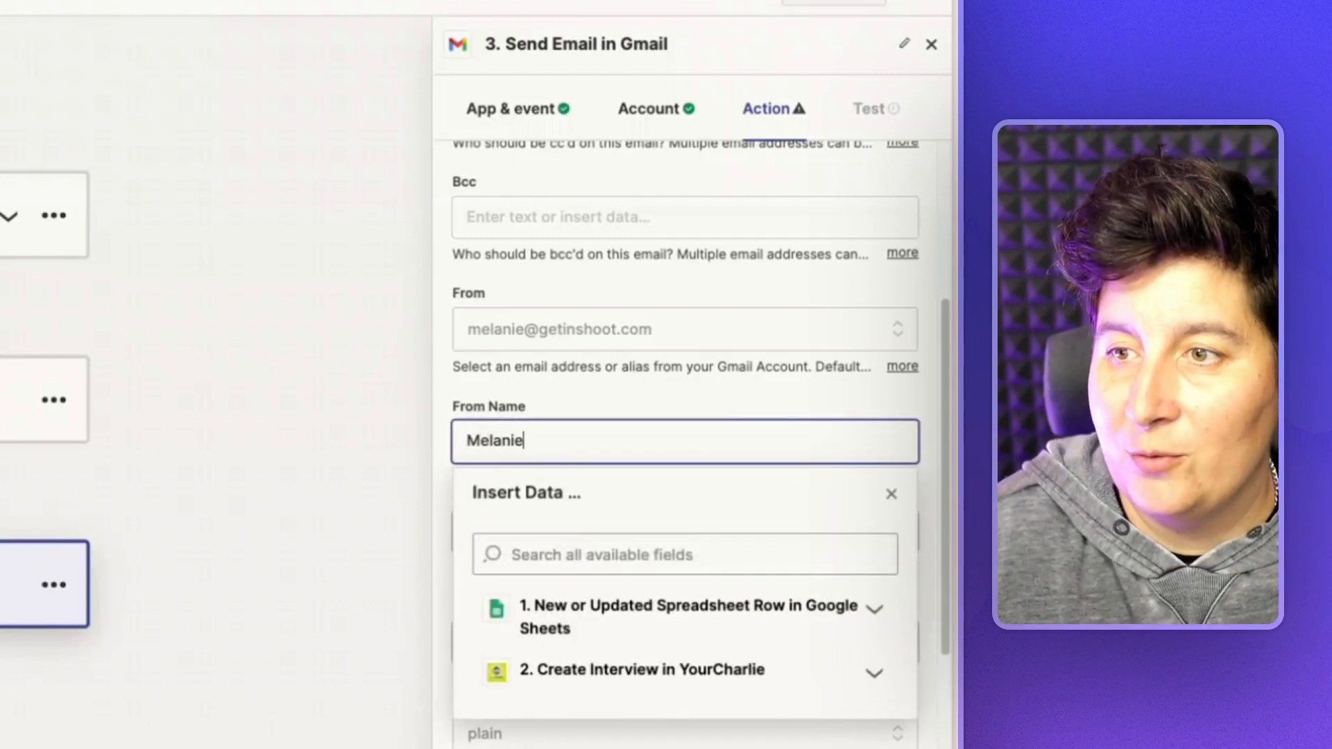
{"action": "left_click", "coordinate": [613, 387]}
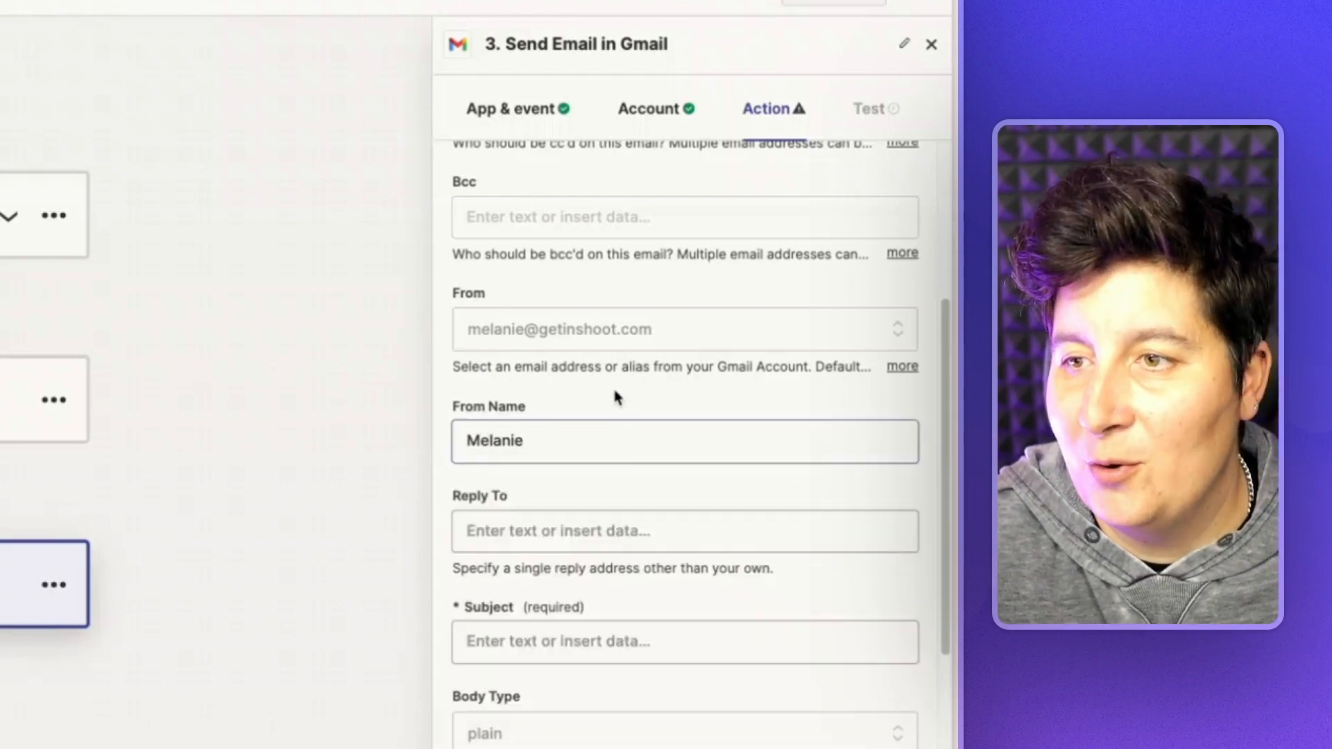
{"action": "left_click", "coordinate": [564, 543]}
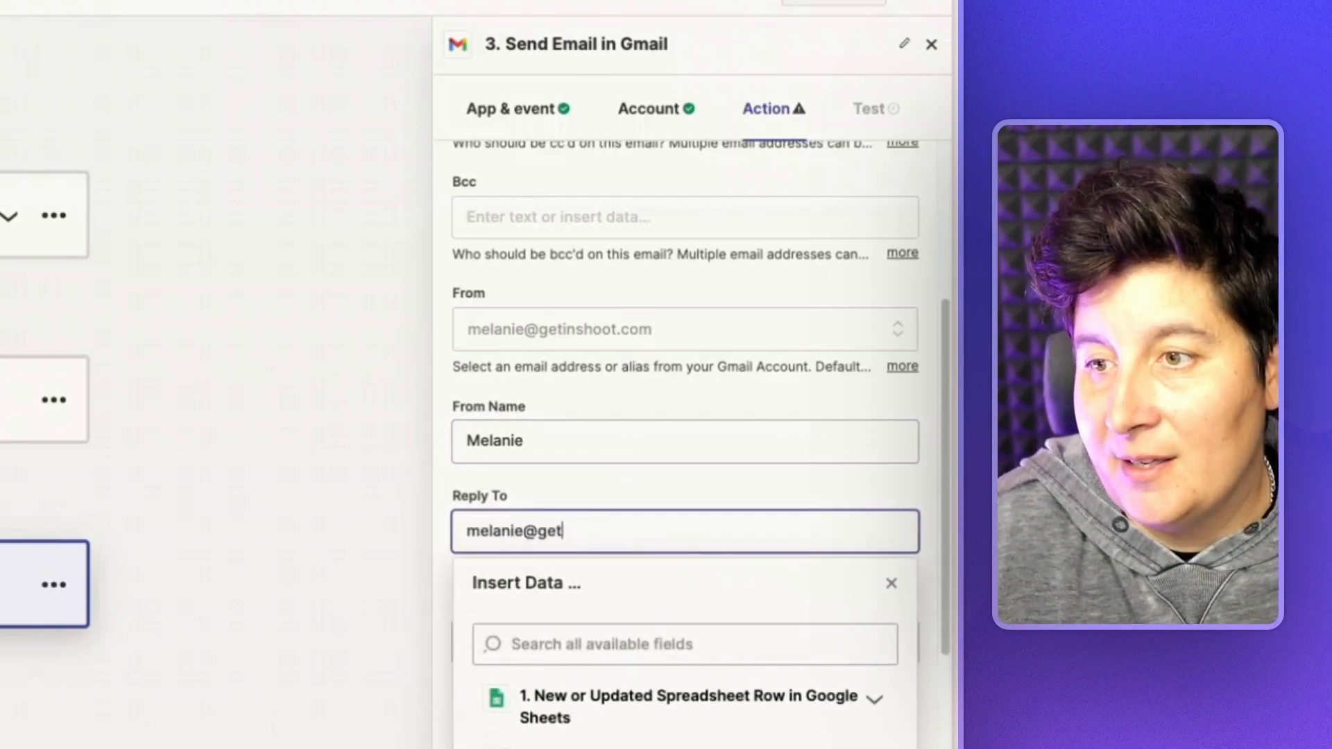
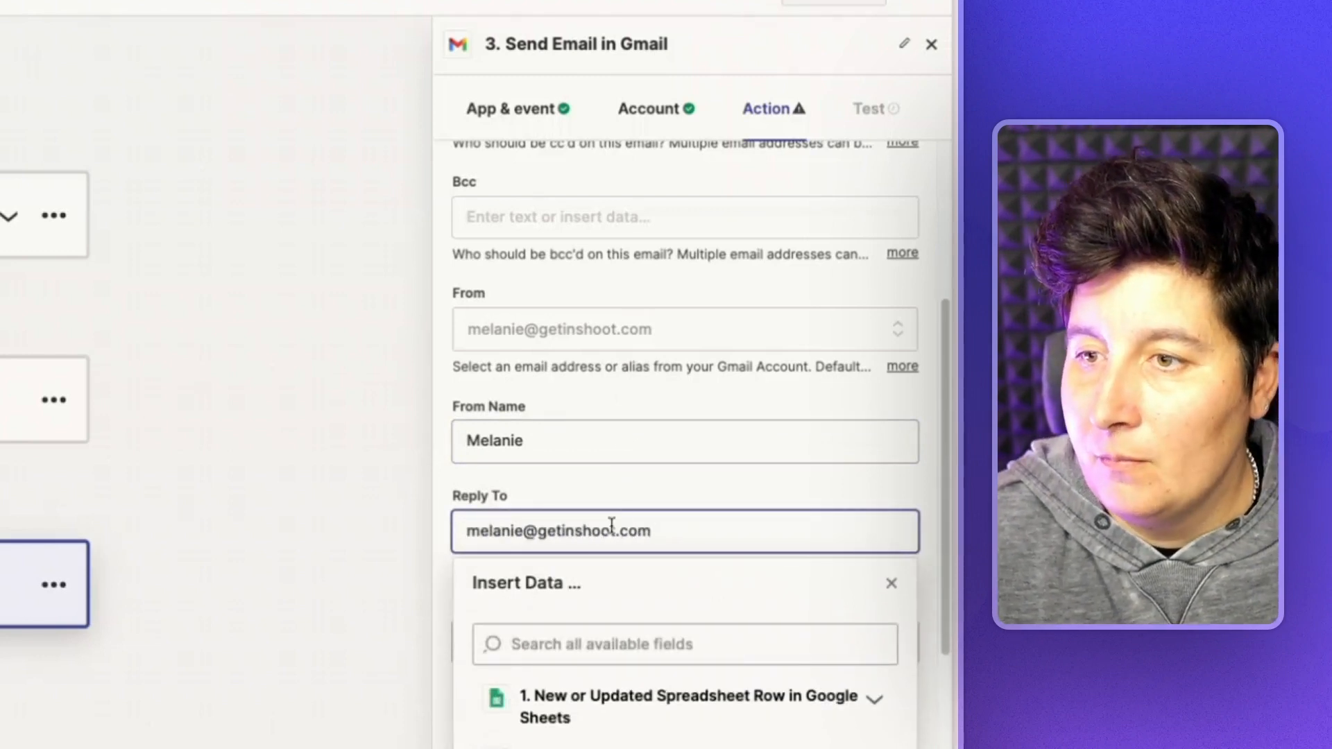
{"action": "left_click", "coordinate": [638, 497]}
{"action": "scroll", "coordinate": [832, 488], "scroll_direction": "down", "scroll_amount": 2}
{"action": "scroll", "coordinate": [829, 482], "scroll_direction": "down", "scroll_amount": 3}
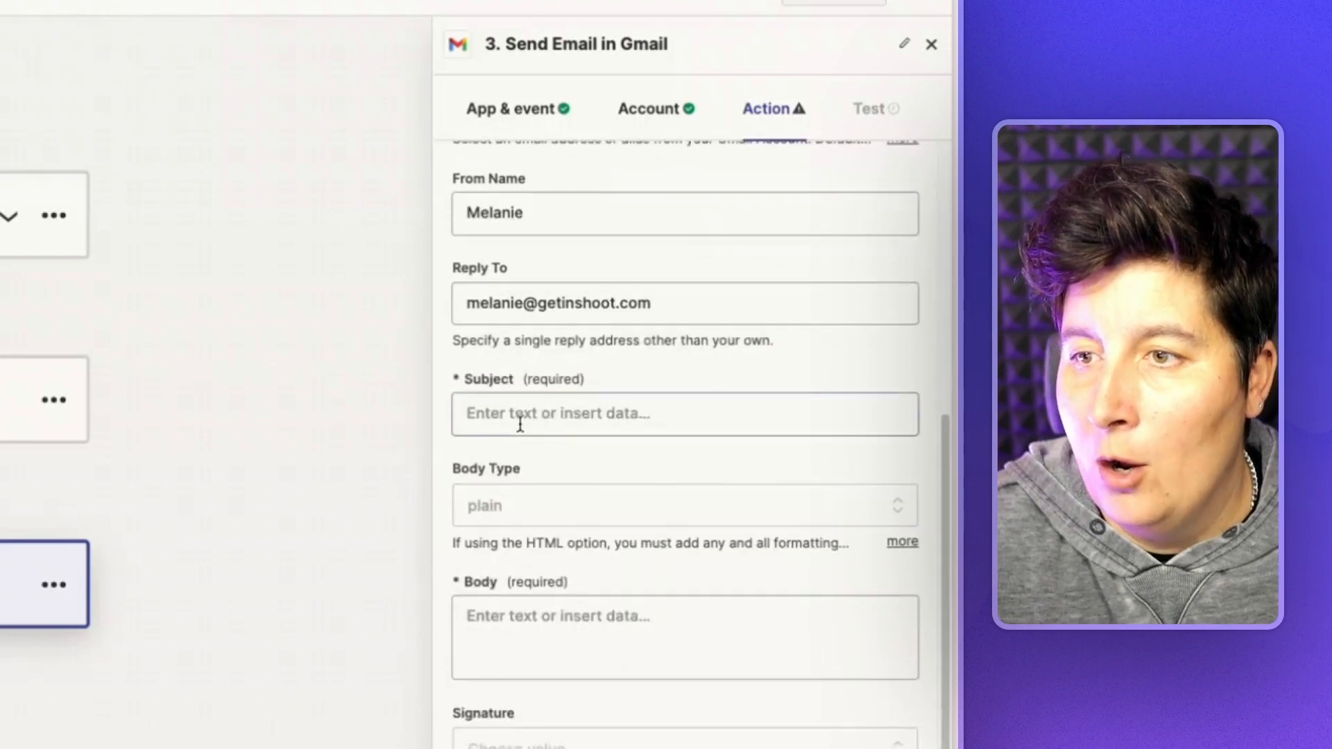
{"action": "left_click", "coordinate": [523, 415]}
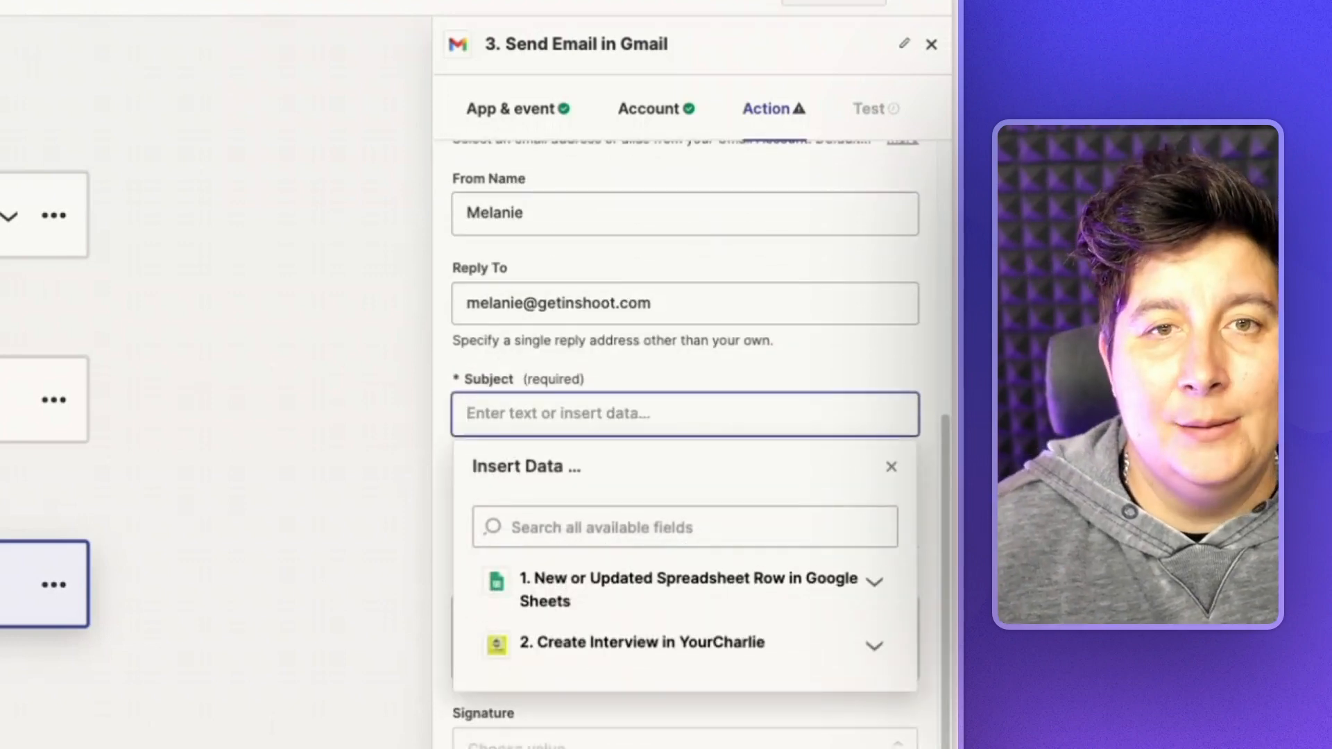
{"action": "type", "text": "Un "}
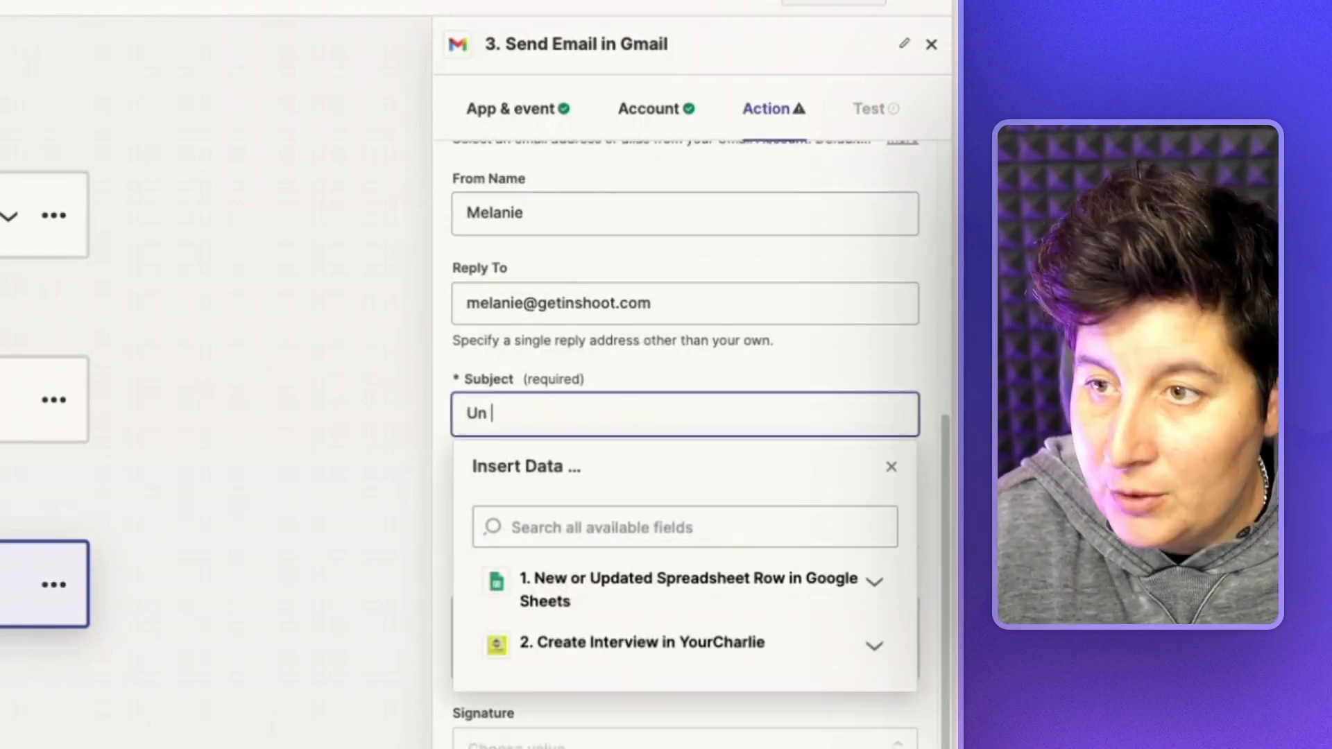
{"action": "type", "text": "petit coup de pouce !"}
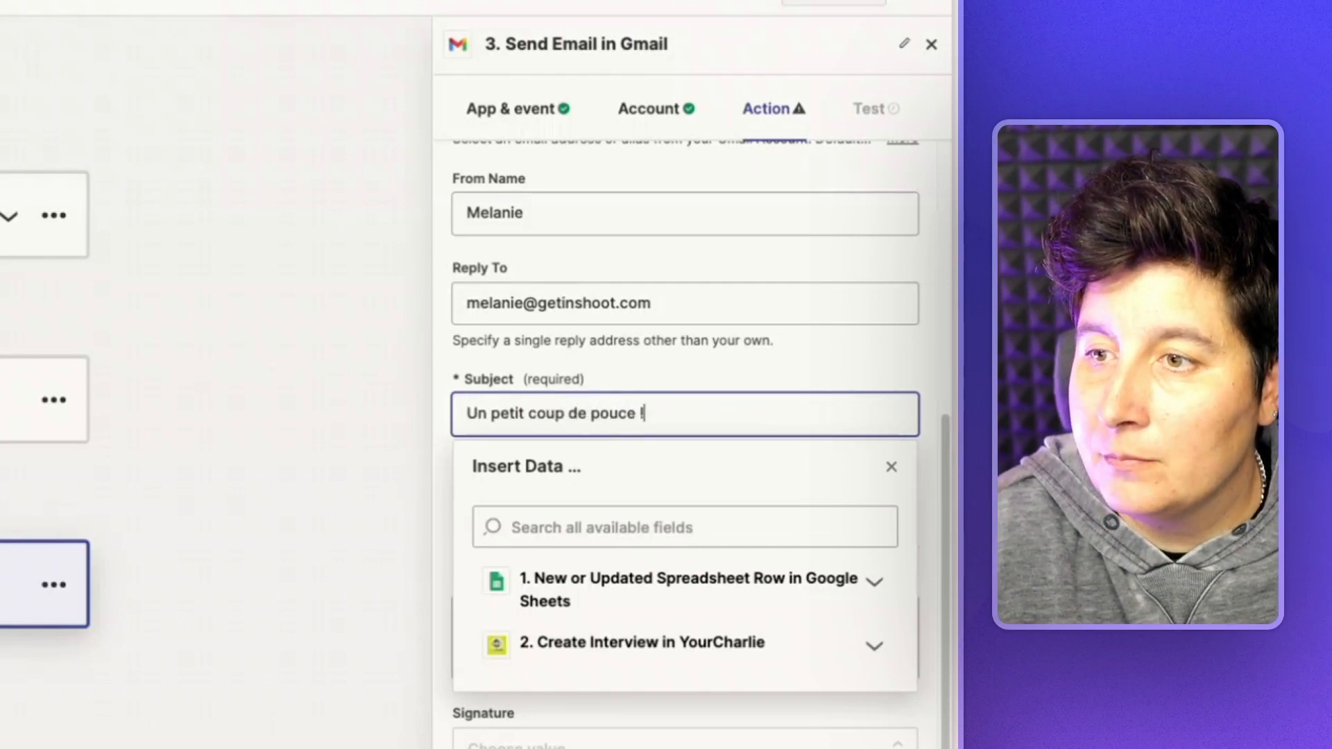
{"action": "left_click", "coordinate": [883, 342]}
{"action": "scroll", "coordinate": [856, 389], "scroll_direction": "down", "scroll_amount": 2}
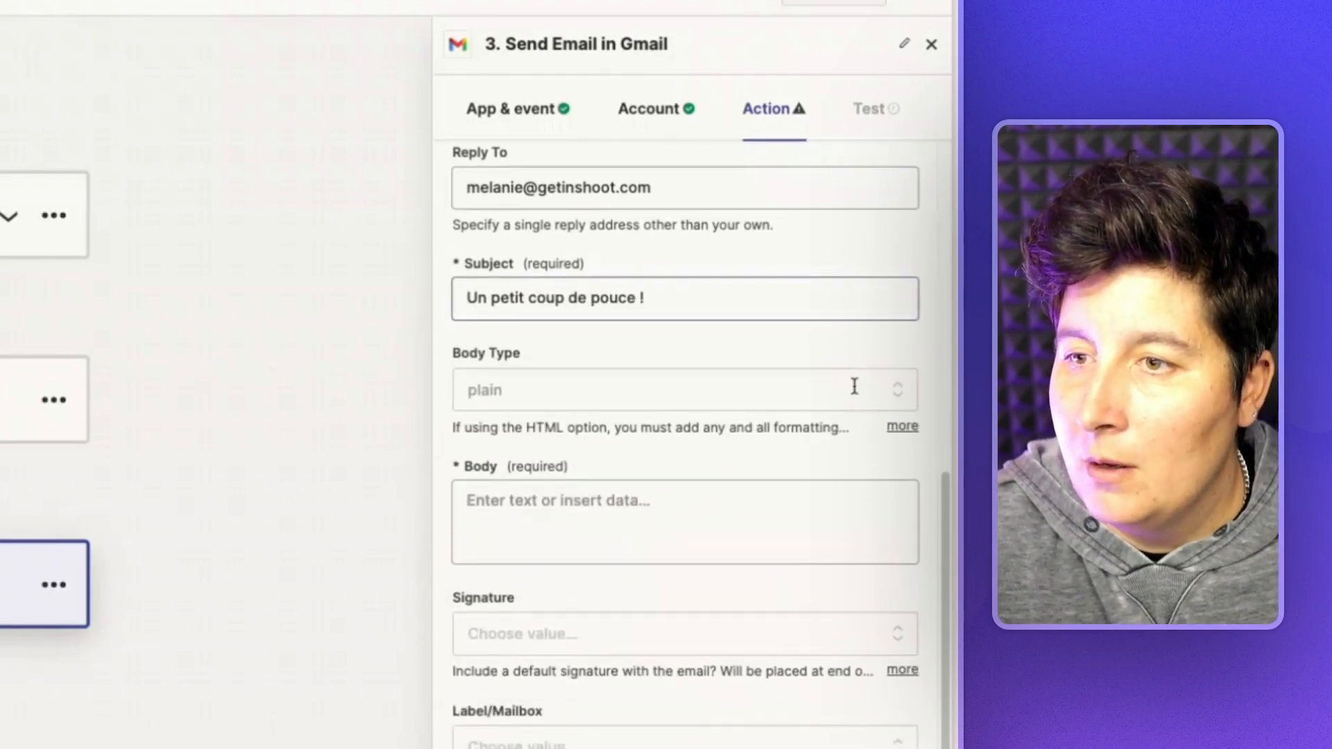
- Open the email body with 'Bonjour' plus the sheet's Prénom, then 'J'espère que vous allez bien.'
{"action": "left_click", "coordinate": [634, 515]}
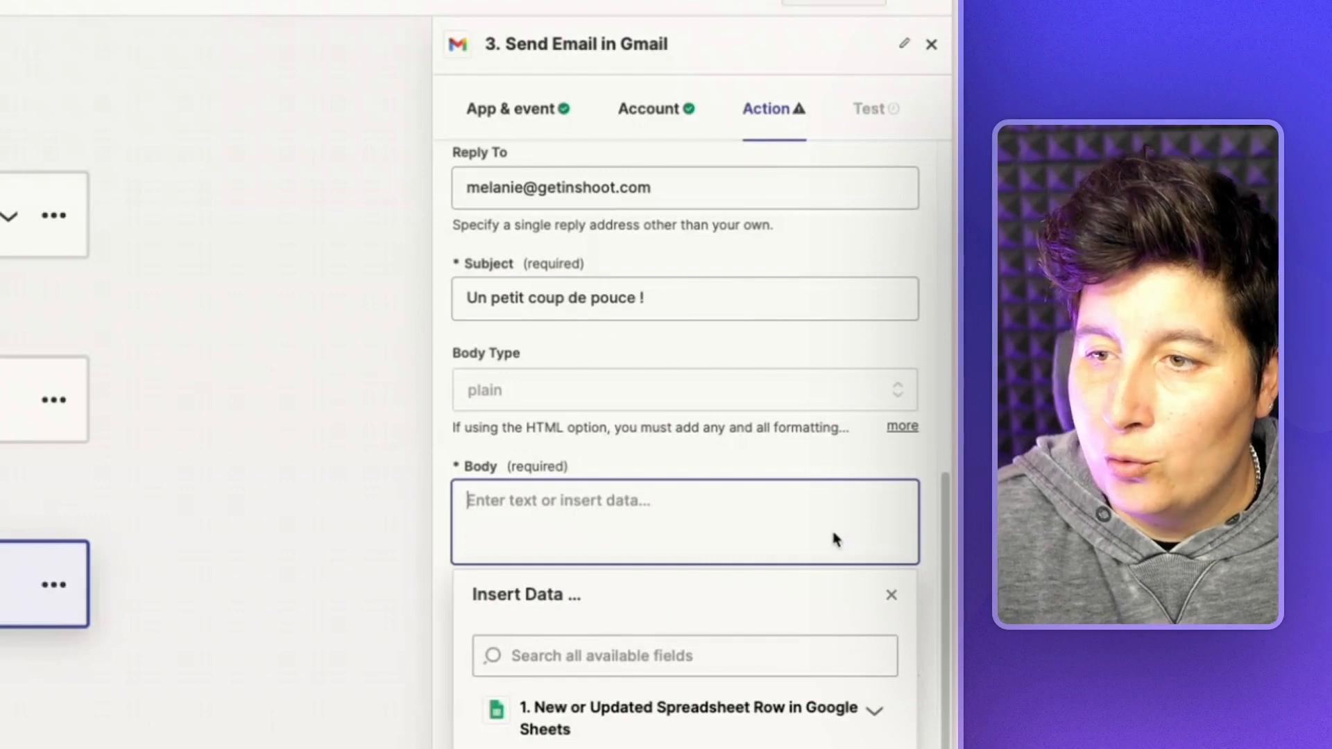
{"action": "type", "text": "Bonjour"}
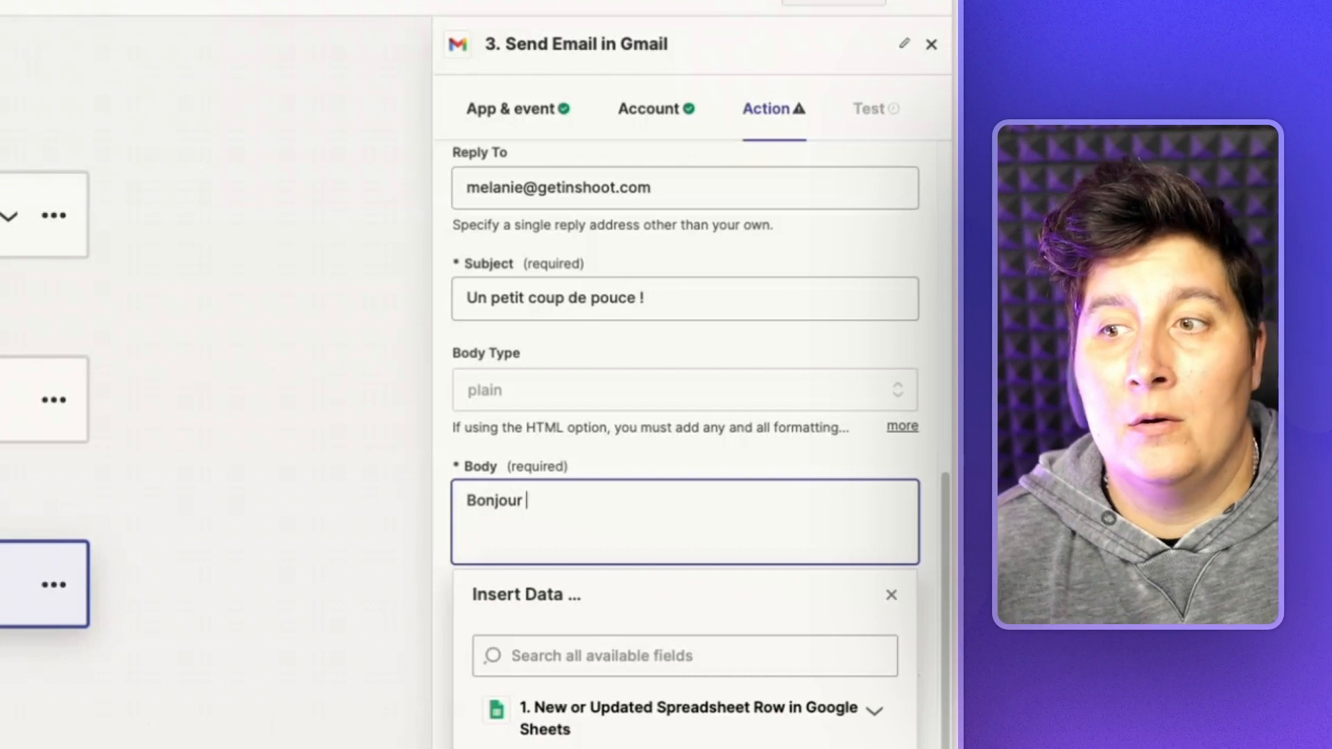
{"action": "left_click", "coordinate": [874, 712]}
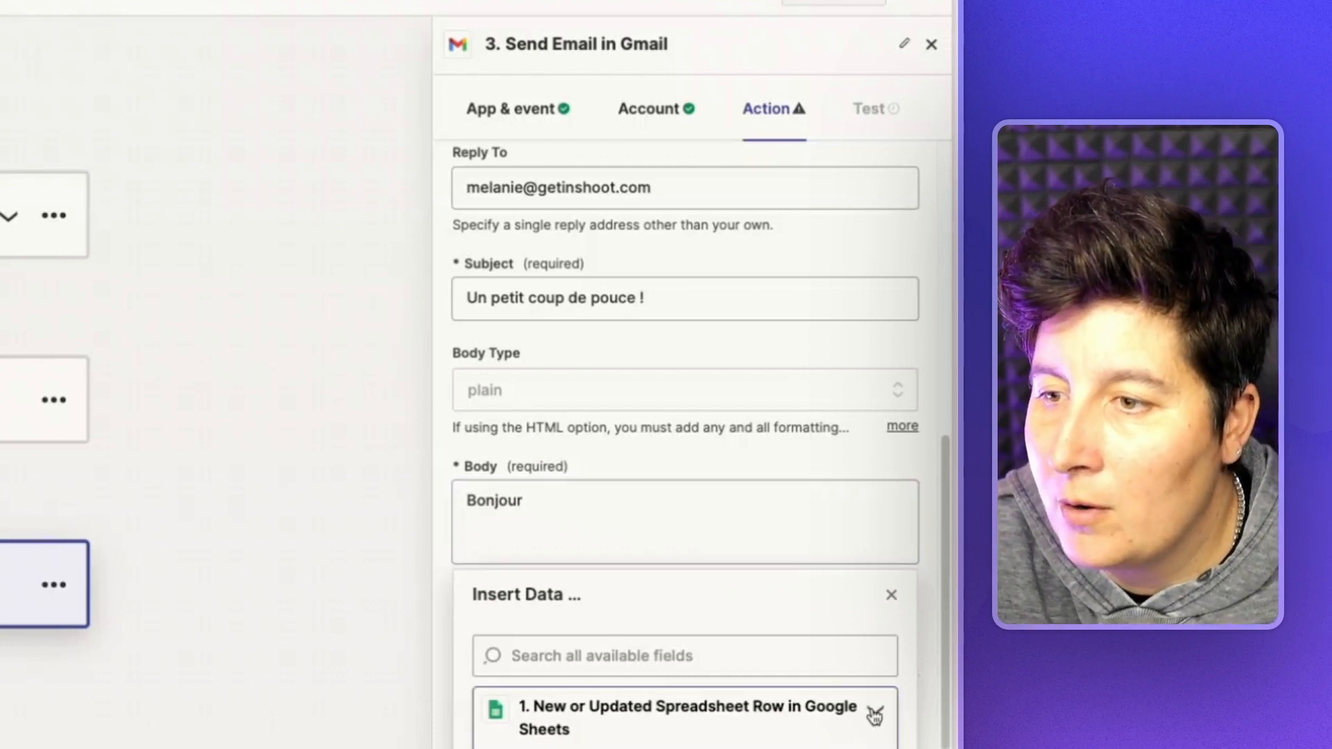
{"action": "left_click", "coordinate": [550, 645]}
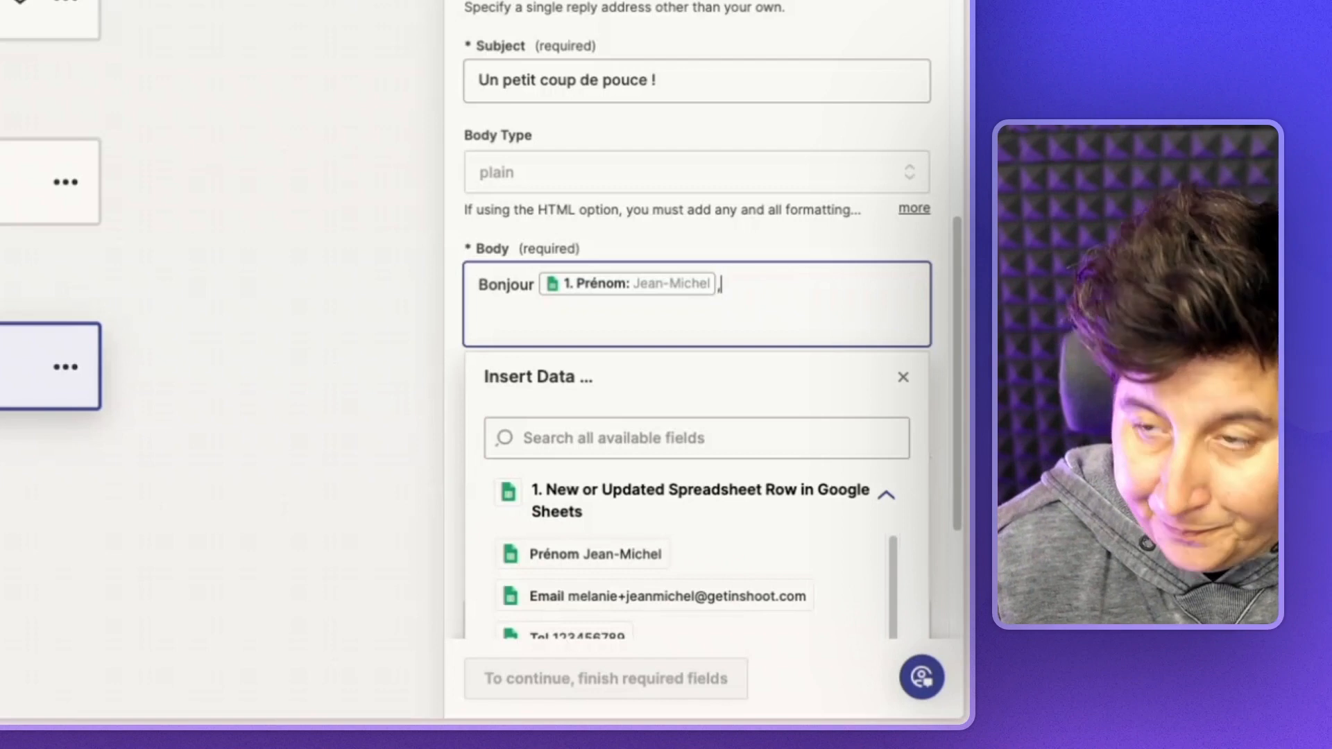
{"action": "type", "text": "J'espè"}
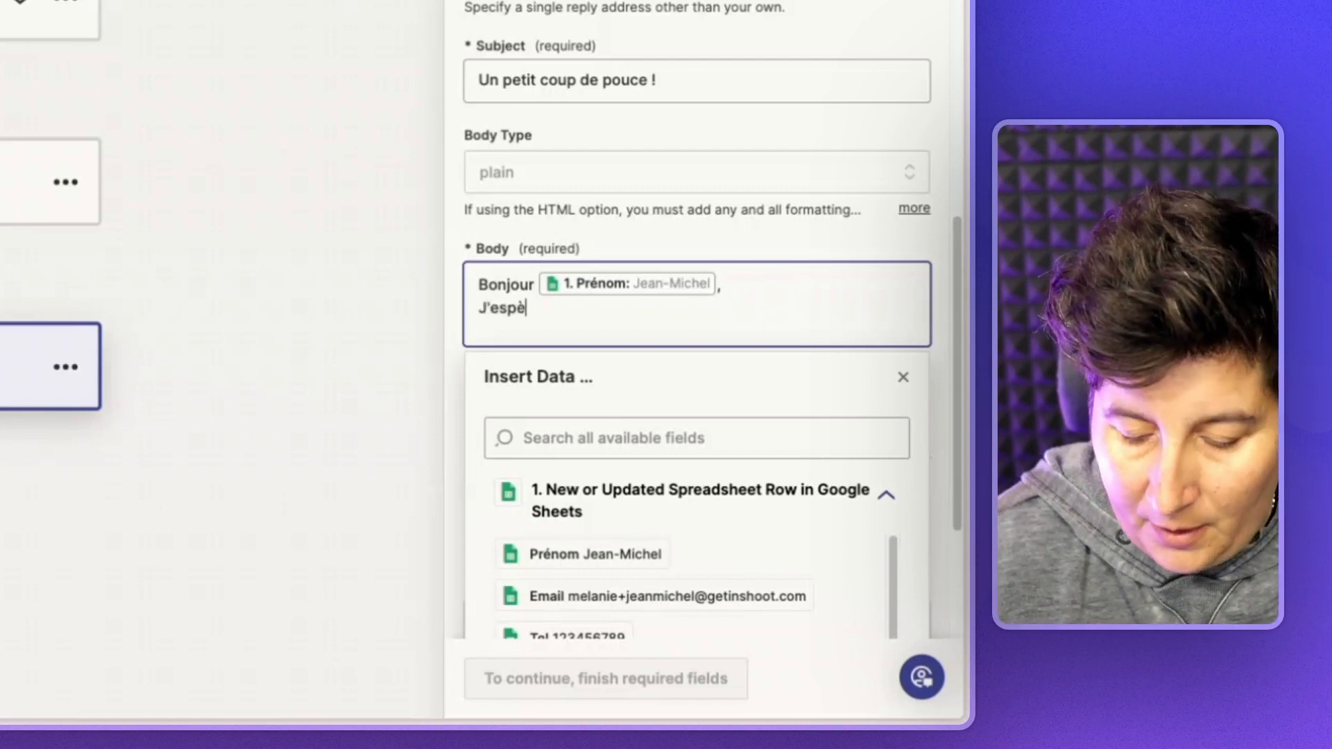
{"action": "type", "text": "re que vous allez bien."}
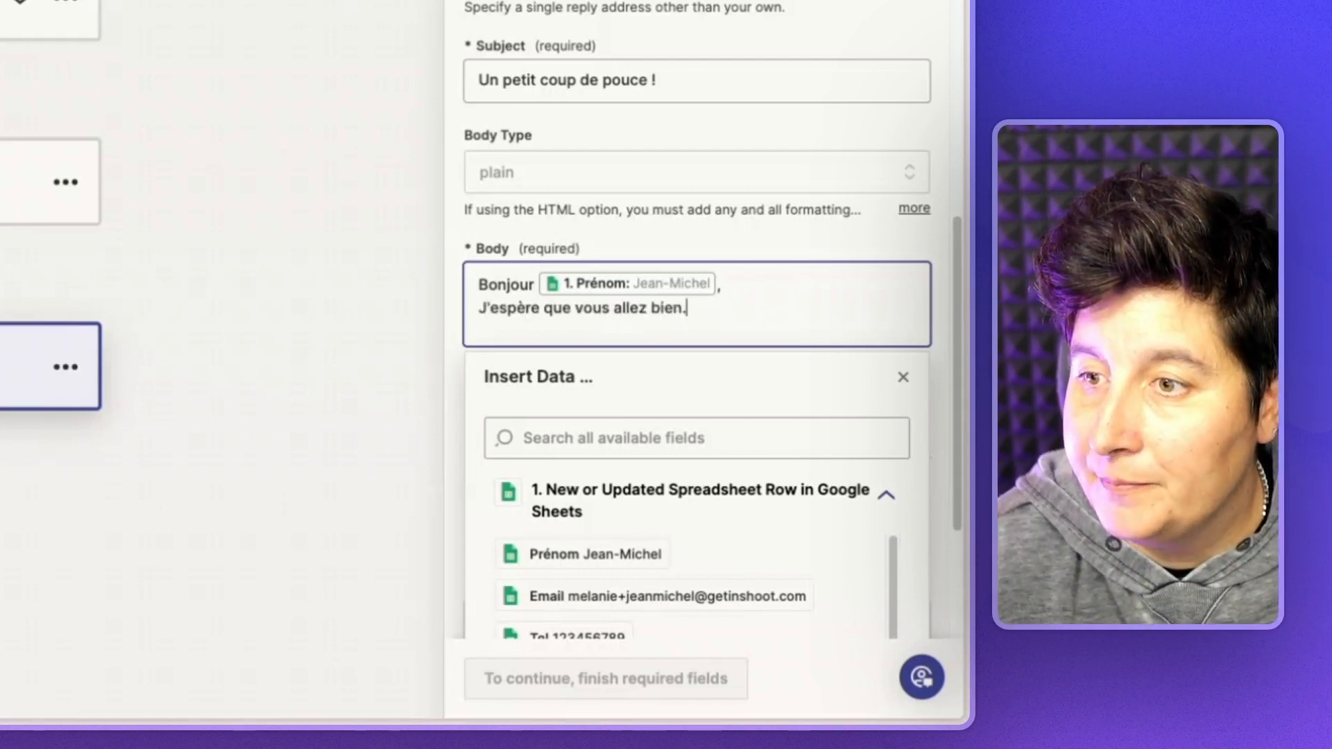
{"action": "key", "text": "Return"}
- Add lines about the new website page and top clients, ending 'Voici un lien pour enregistrer un témoignage vidéo'
{"action": "scroll", "coordinate": [777, 277], "scroll_direction": "down", "scroll_amount": 4}
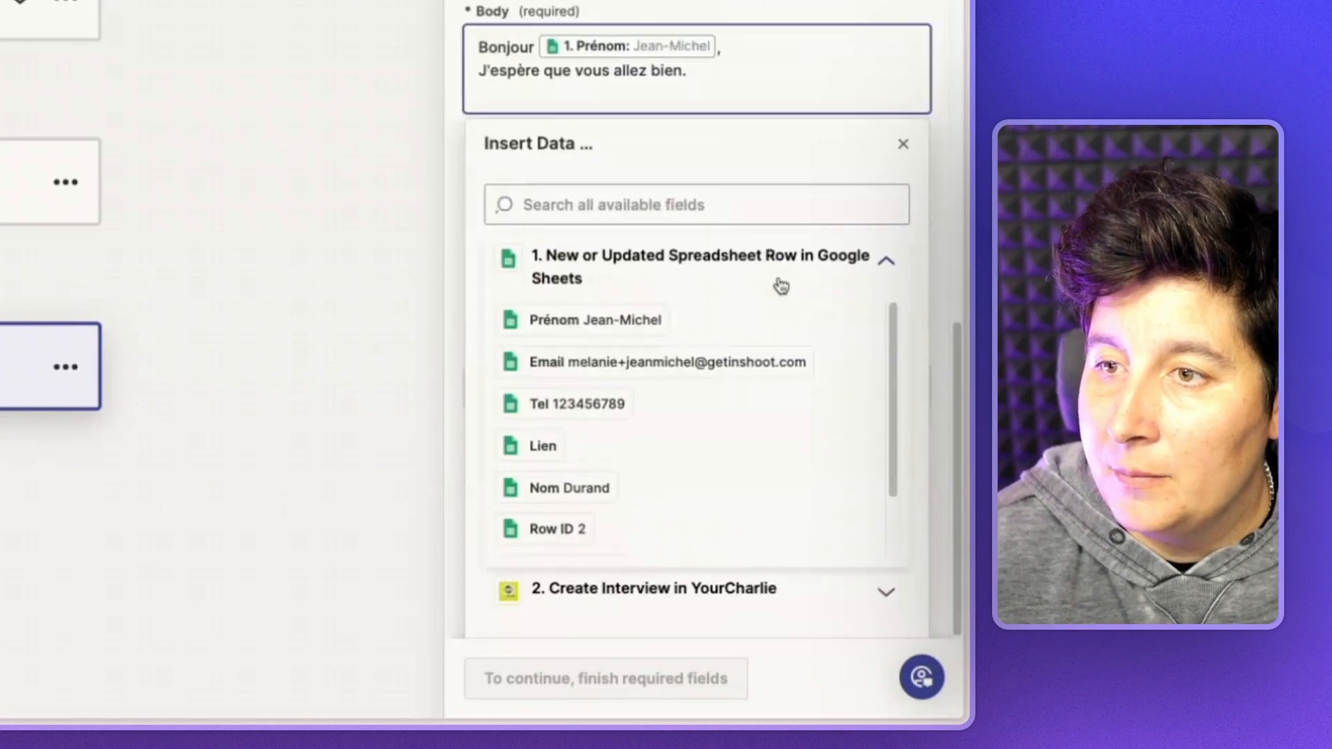
{"action": "type", "text": "J esu"}
{"action": "type", "text": "e suis en trian"}
{"action": "key", "text": "BackSpace"}
{"action": "key", "text": "BackSpace"}
{"action": "key", "text": "BackSpace"}
{"action": "type", "text": "ain de refaire une pa"}
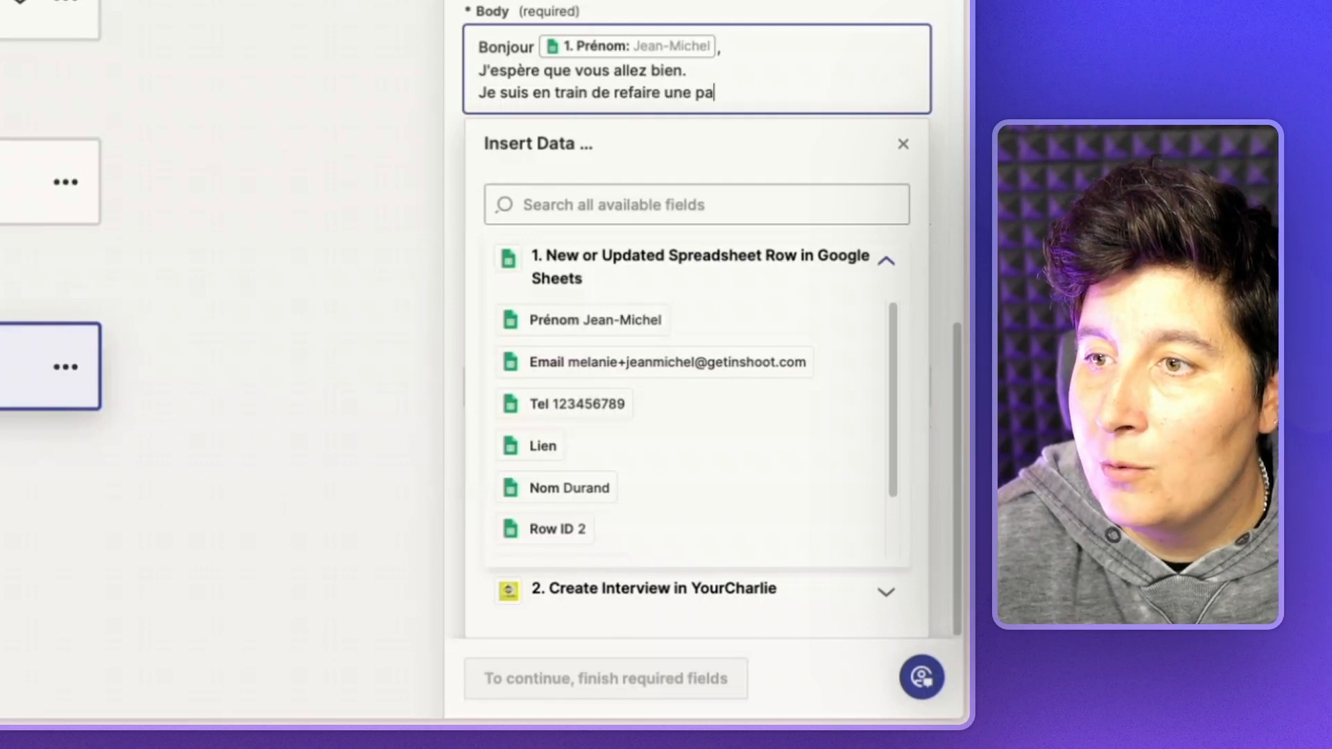
{"action": "type", "text": "ge sur notre site."}
{"action": "key", "text": "Return"}
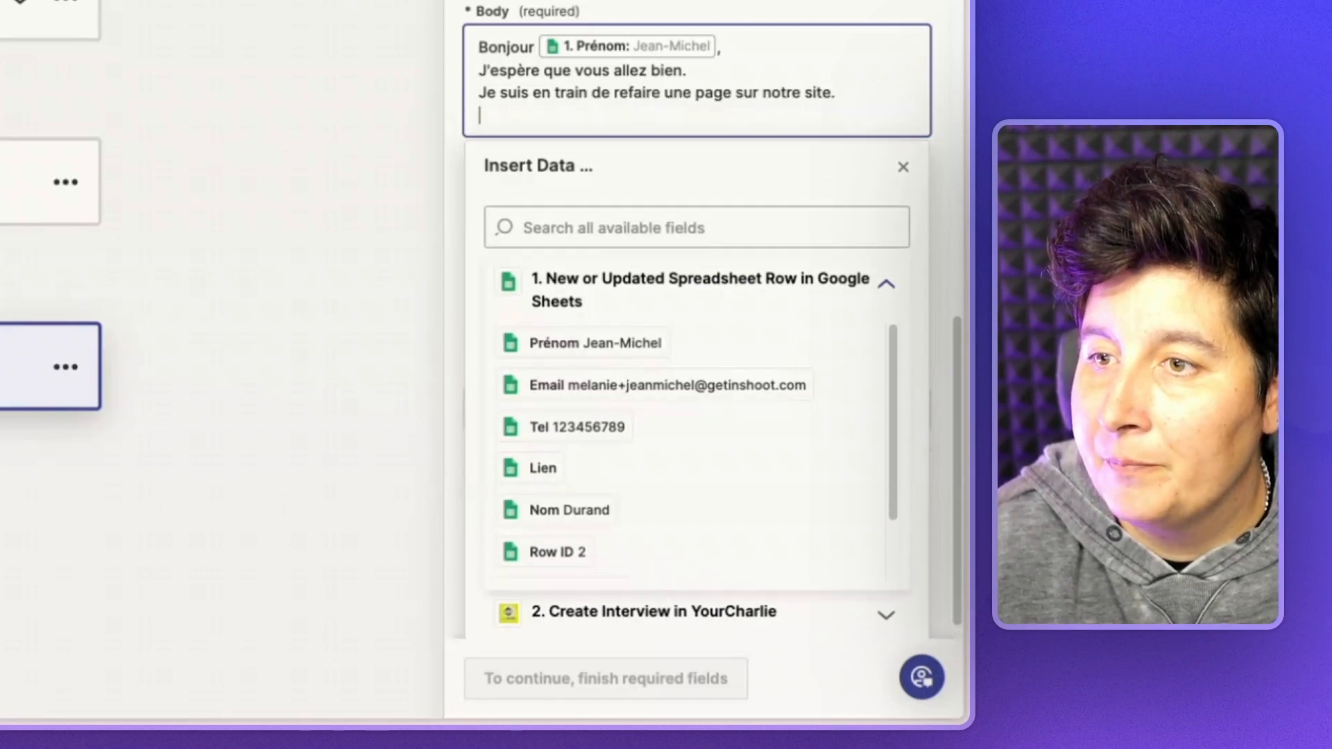
{"action": "type", "text": "J'aimerai bien m"}
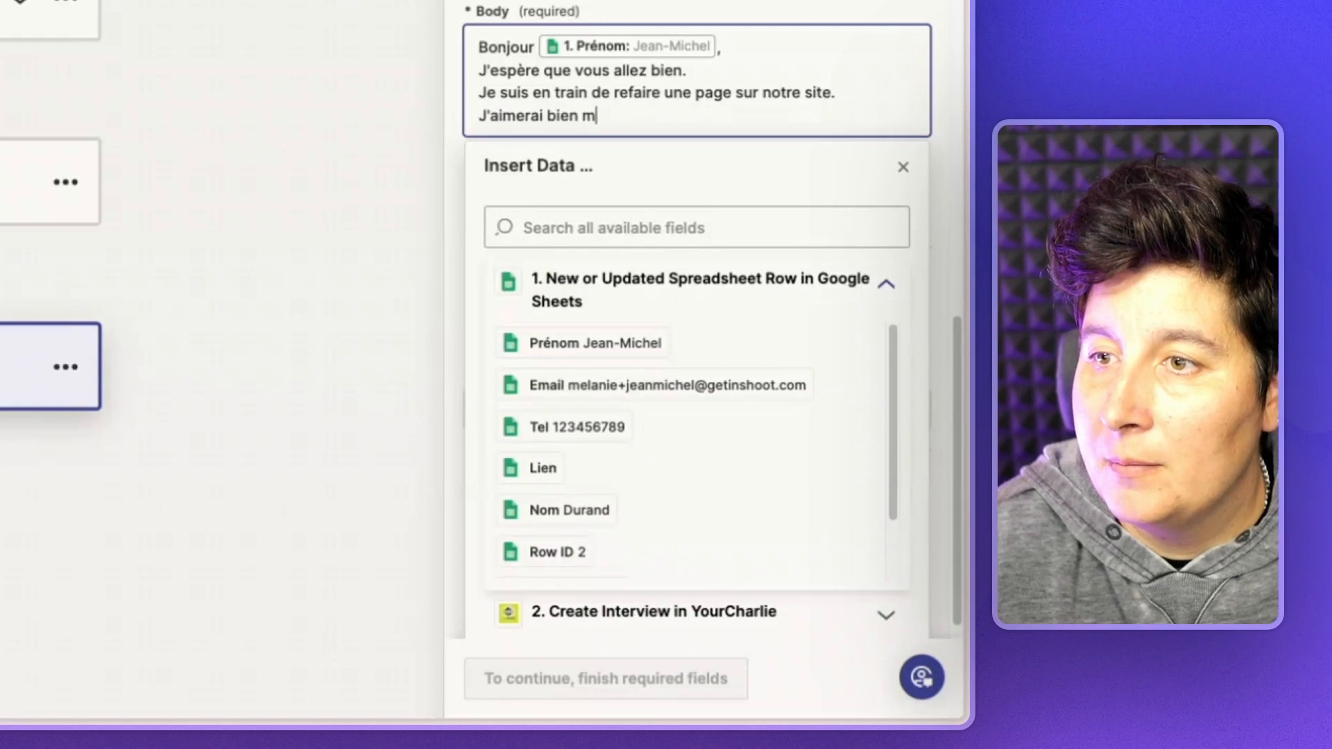
{"action": "type", "text": "ettre en avant nos meilleurs clients."}
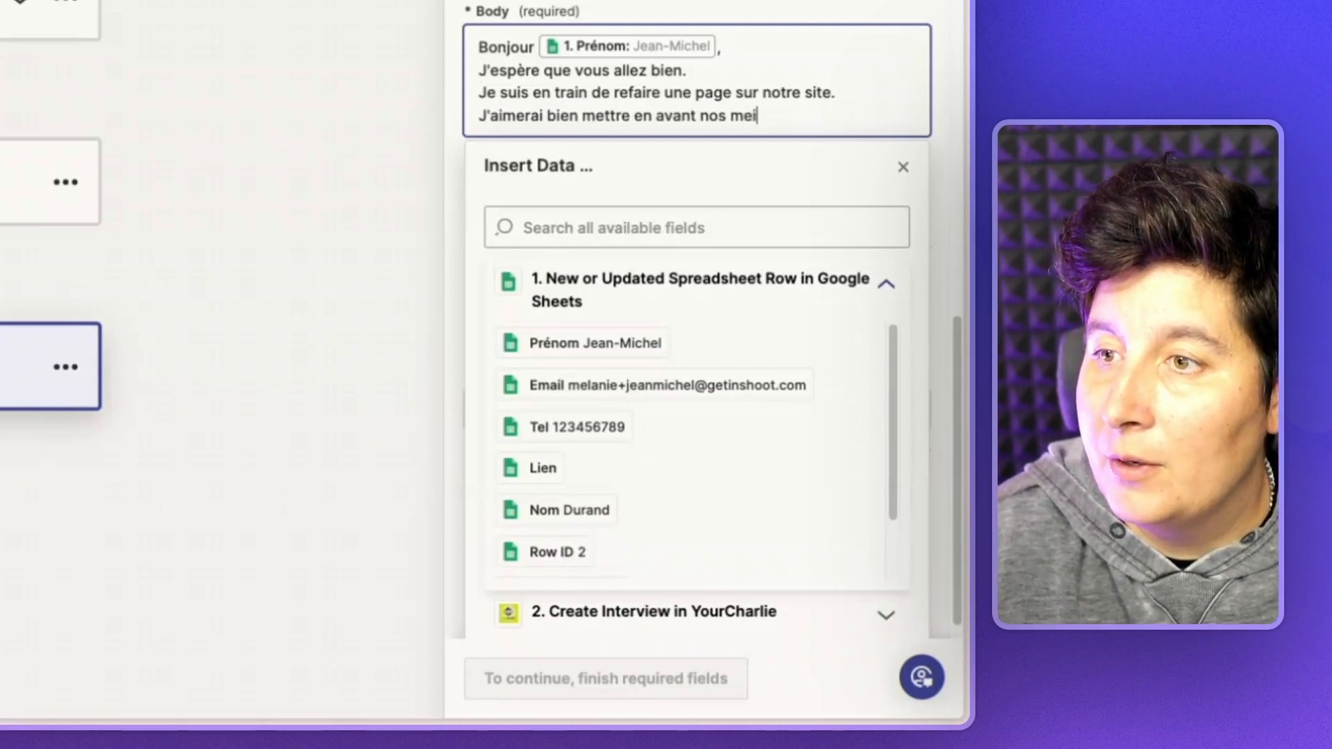
{"action": "key", "text": "Return"}
{"action": "type", "text": "J'ai pensé à vous ;)"}
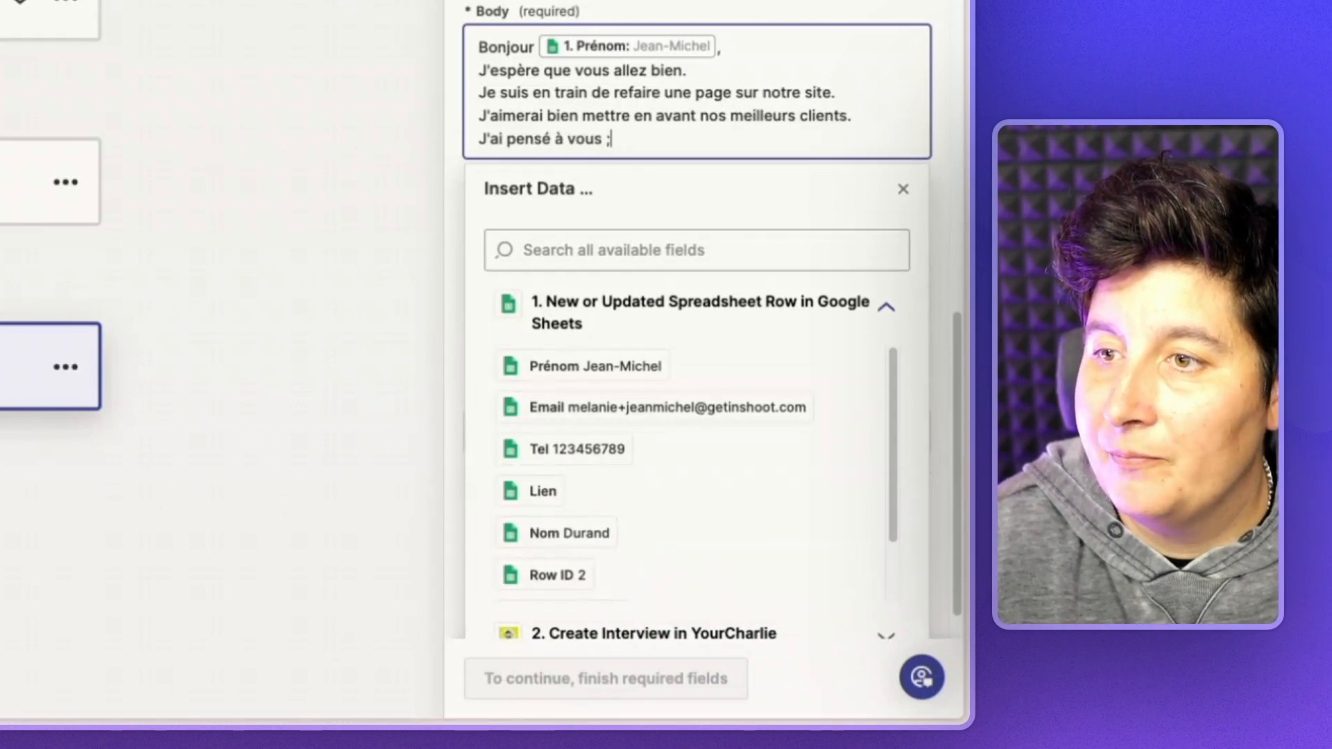
{"action": "key", "text": "Return"}
{"action": "type", "text": "Voici un lien pour e"}
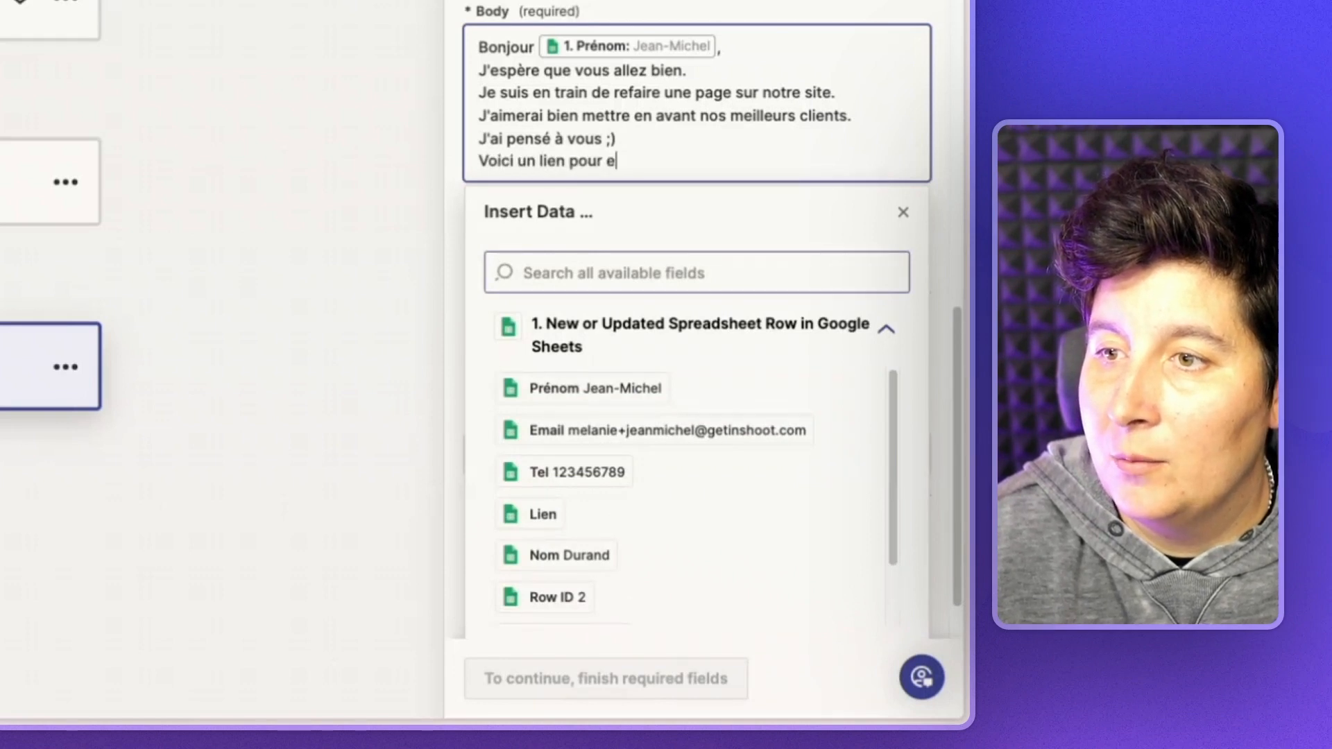
{"action": "type", "text": "nregistrer un témoignage vidéo :"}
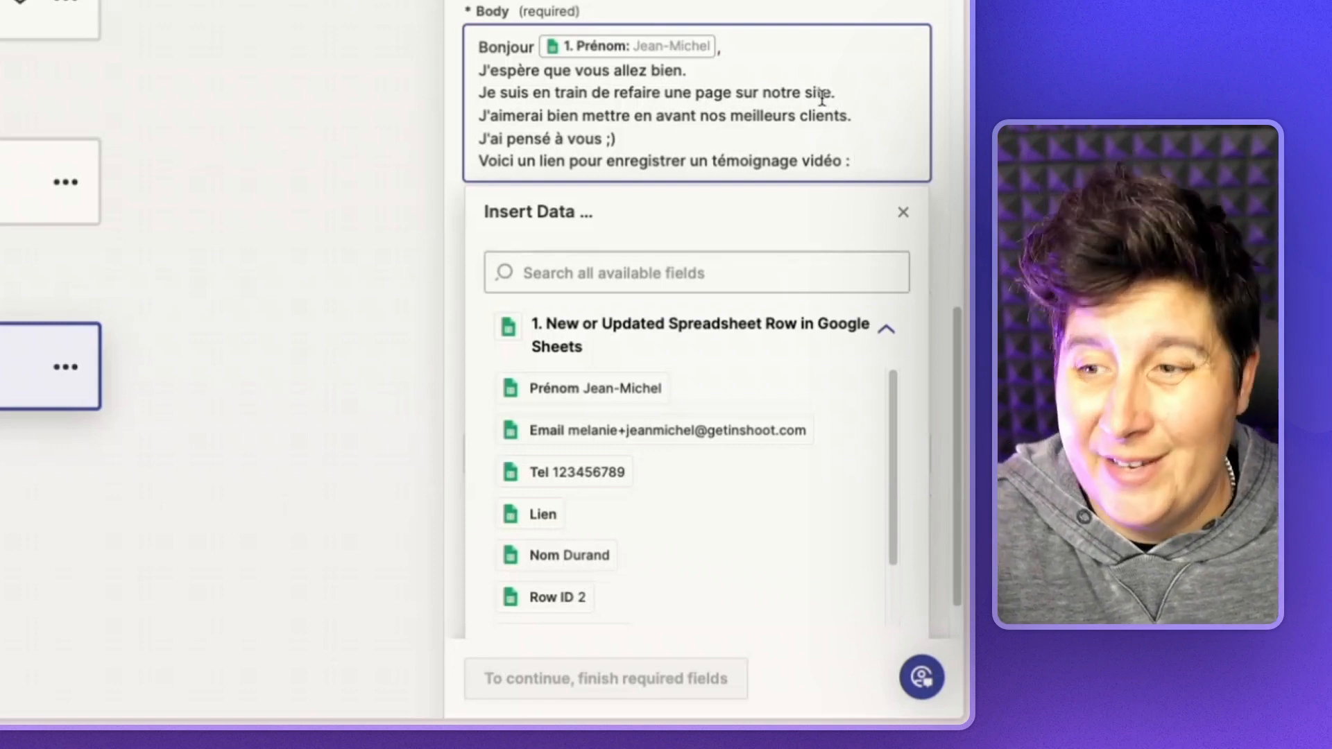
{"action": "left_click", "coordinate": [896, 335]}
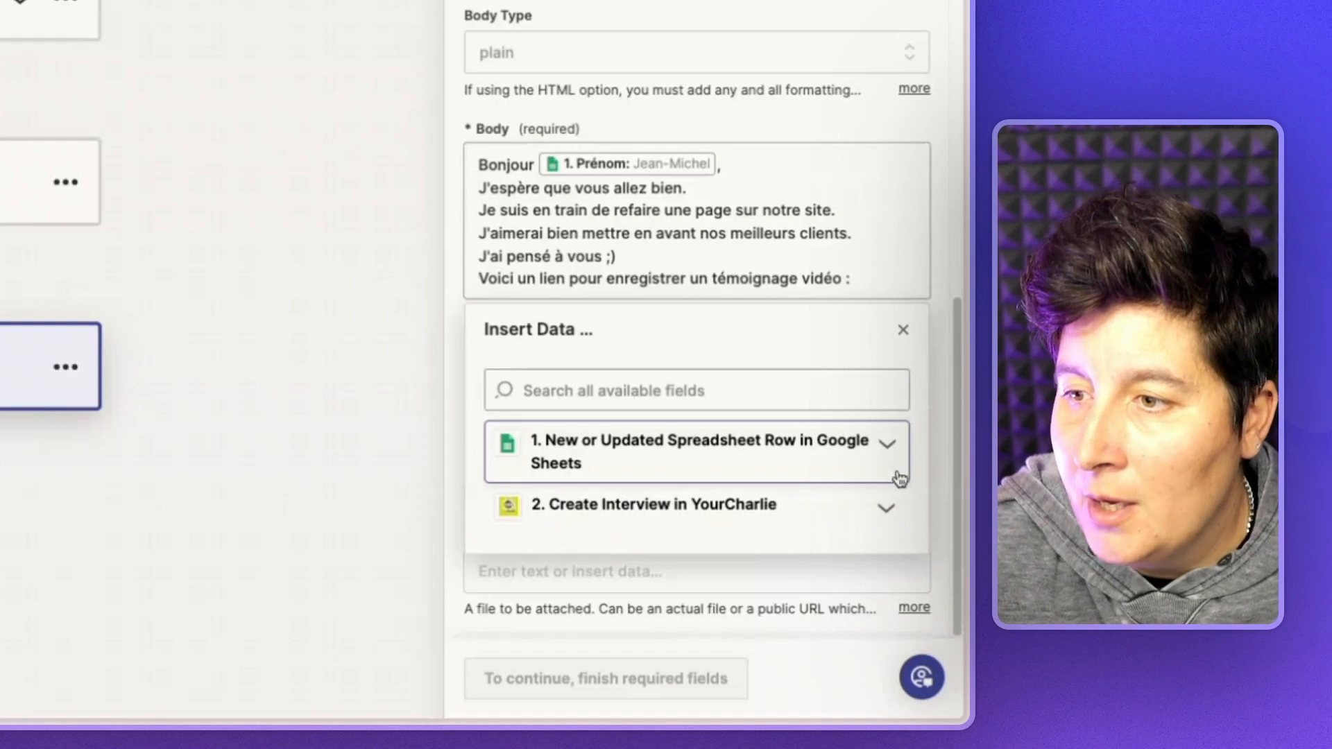
- Insert the YourCharlie interview Url into the body and paste the closing thank-you lines
{"action": "left_click", "coordinate": [884, 517]}
{"action": "scroll", "coordinate": [863, 526], "scroll_direction": "down", "scroll_amount": 3}
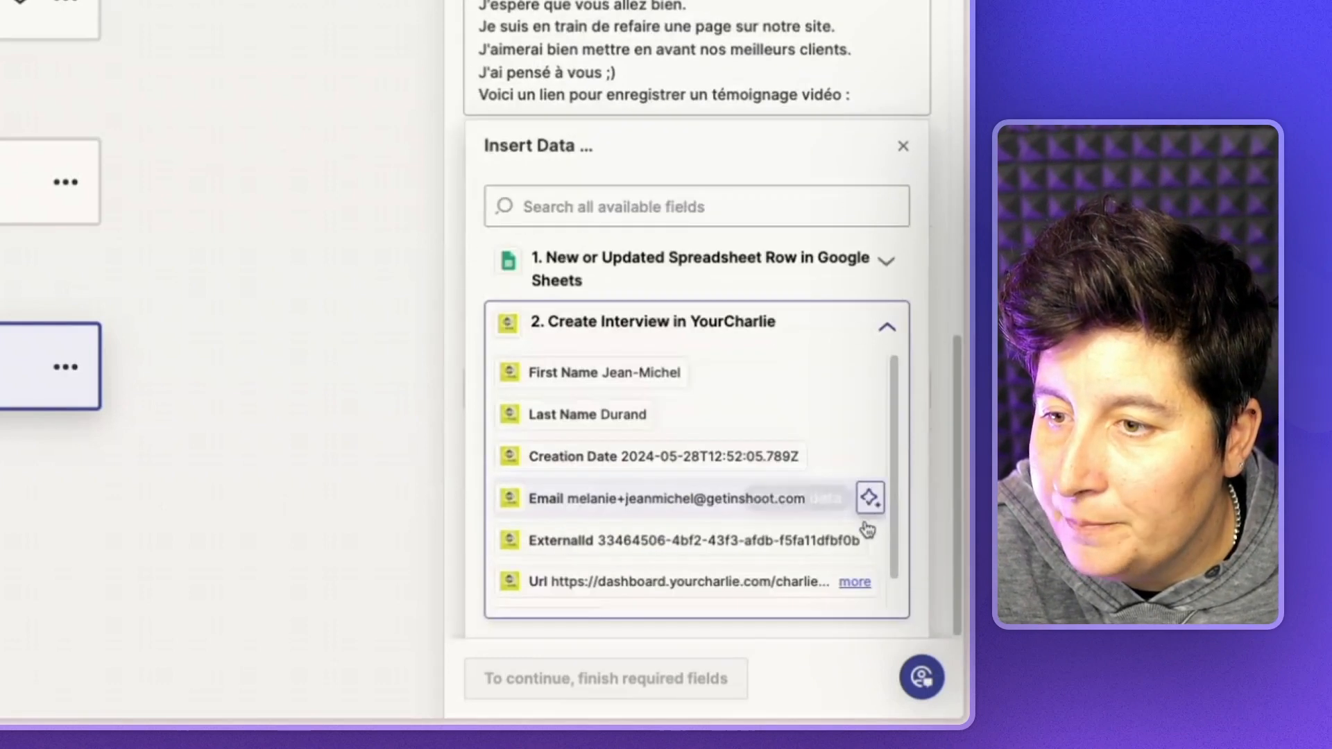
{"action": "left_click", "coordinate": [618, 583]}
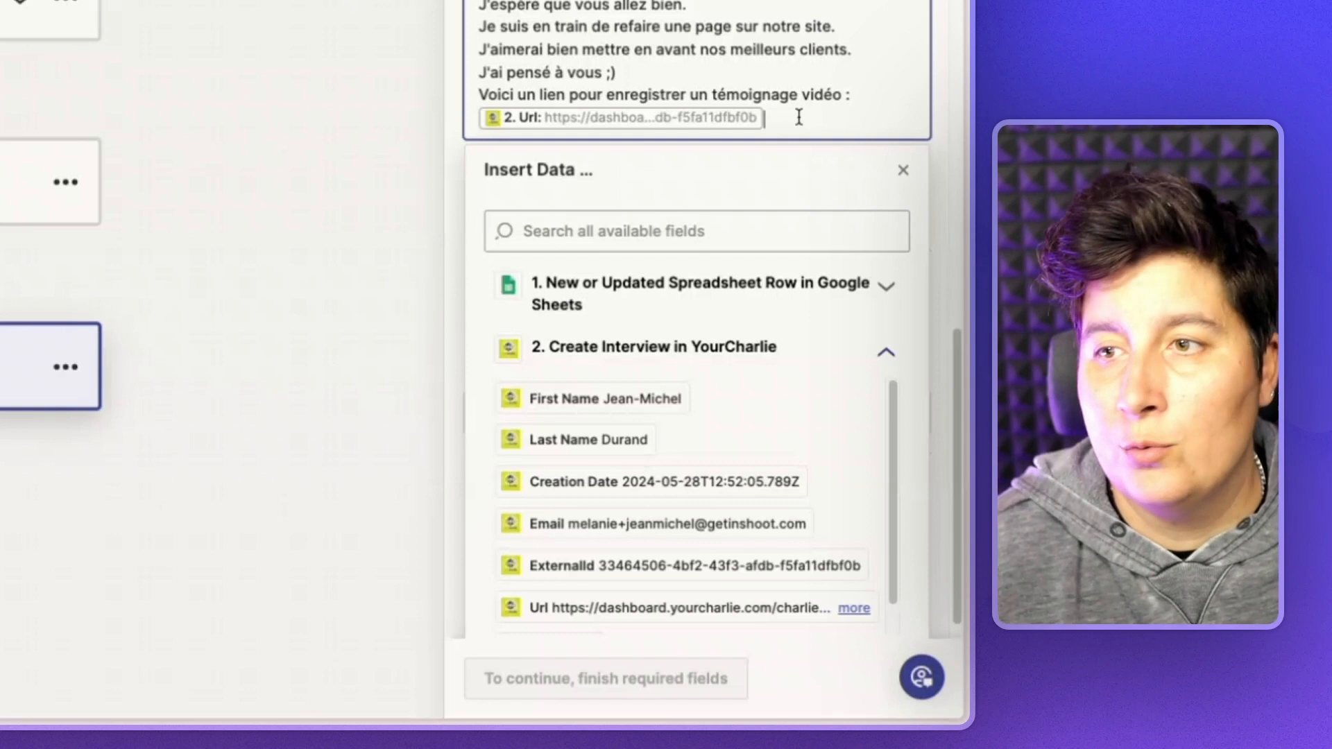
{"action": "type", "text": "Se serait vraiment précieux pour moi et pour toute l'équipe ! Encore 1000 mercis."}
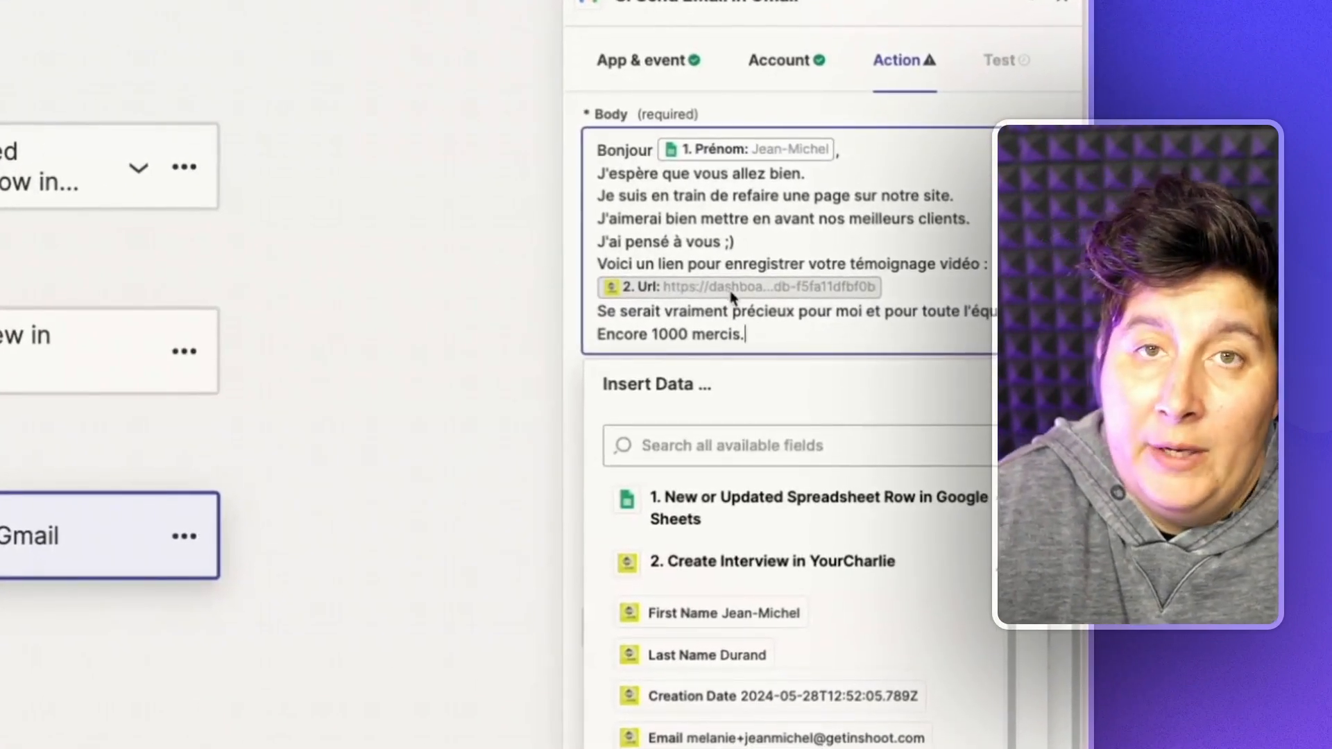
{"action": "left_click", "coordinate": [1006, 333]}
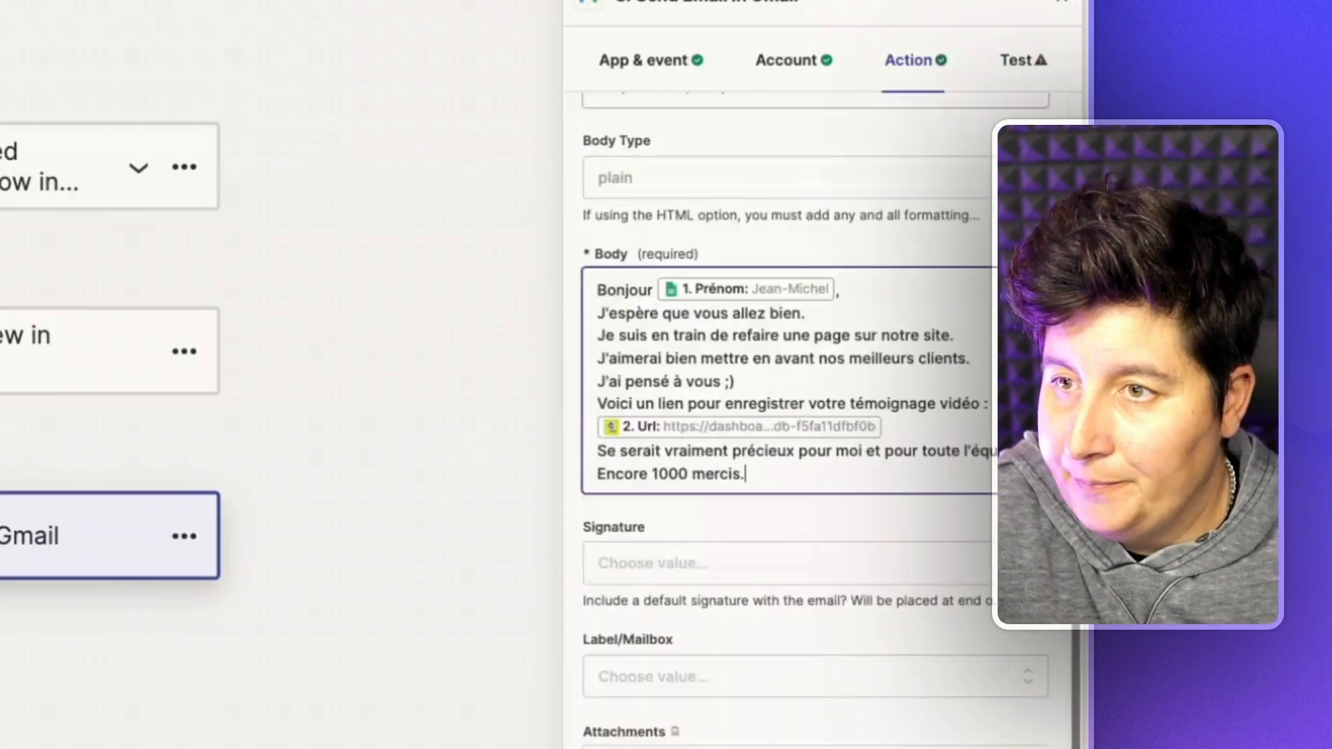
- Choose the sender's address as the email signature
{"action": "scroll", "coordinate": [993, 420], "scroll_direction": "up", "scroll_amount": 1}
{"action": "scroll", "coordinate": [999, 485], "scroll_direction": "down", "scroll_amount": 1}
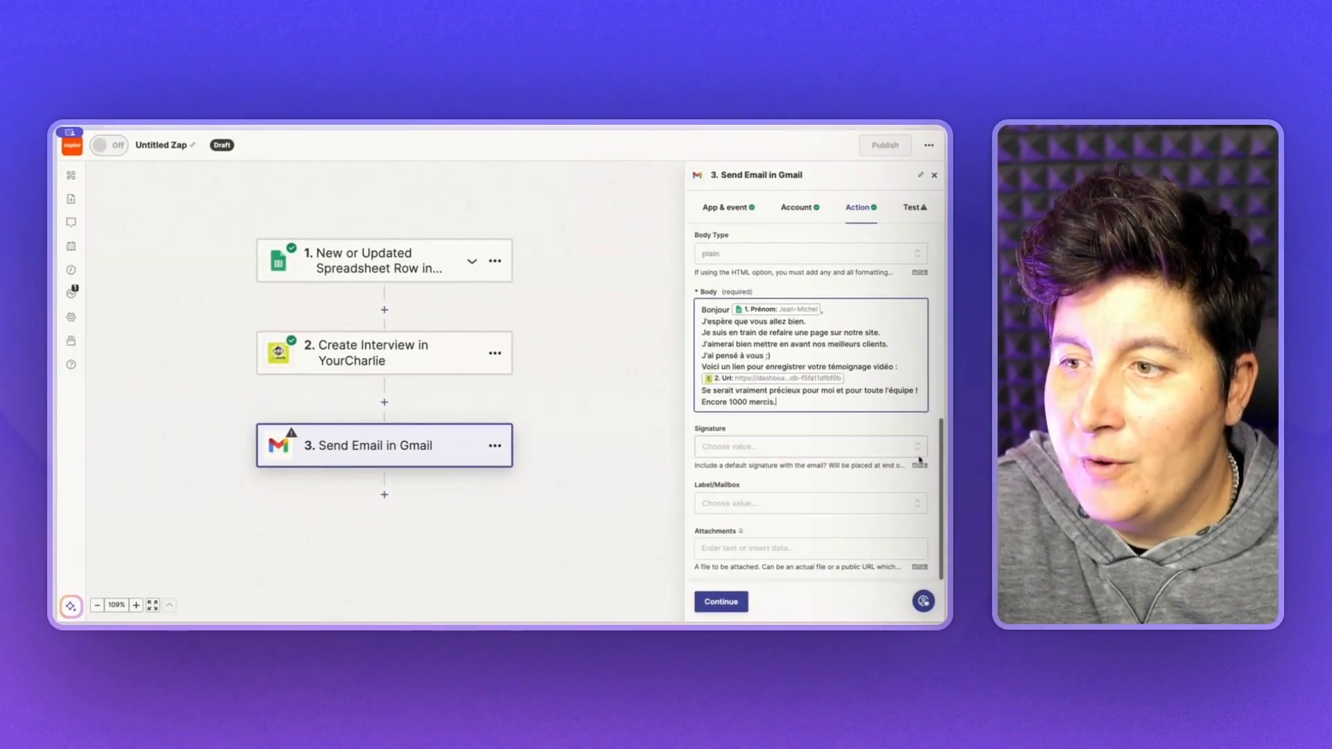
{"action": "left_click", "coordinate": [894, 477]}
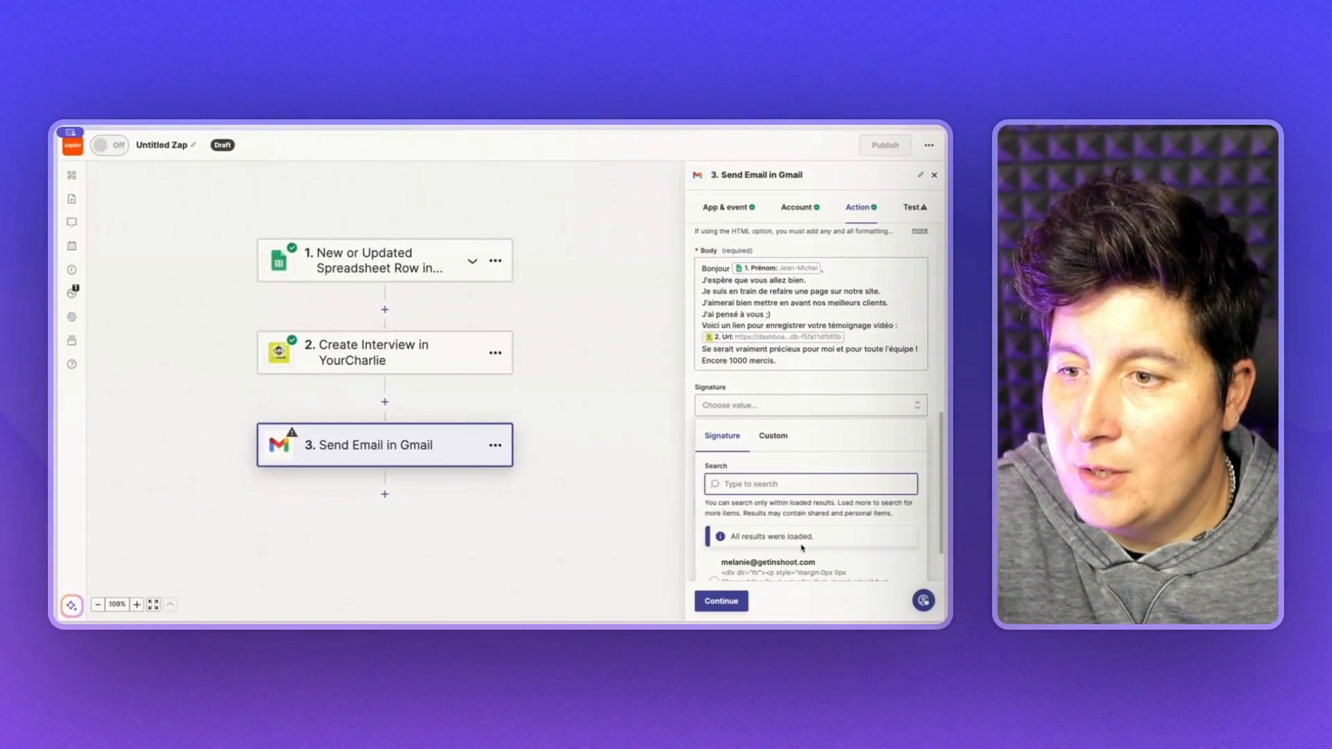
{"action": "left_click", "coordinate": [860, 544]}
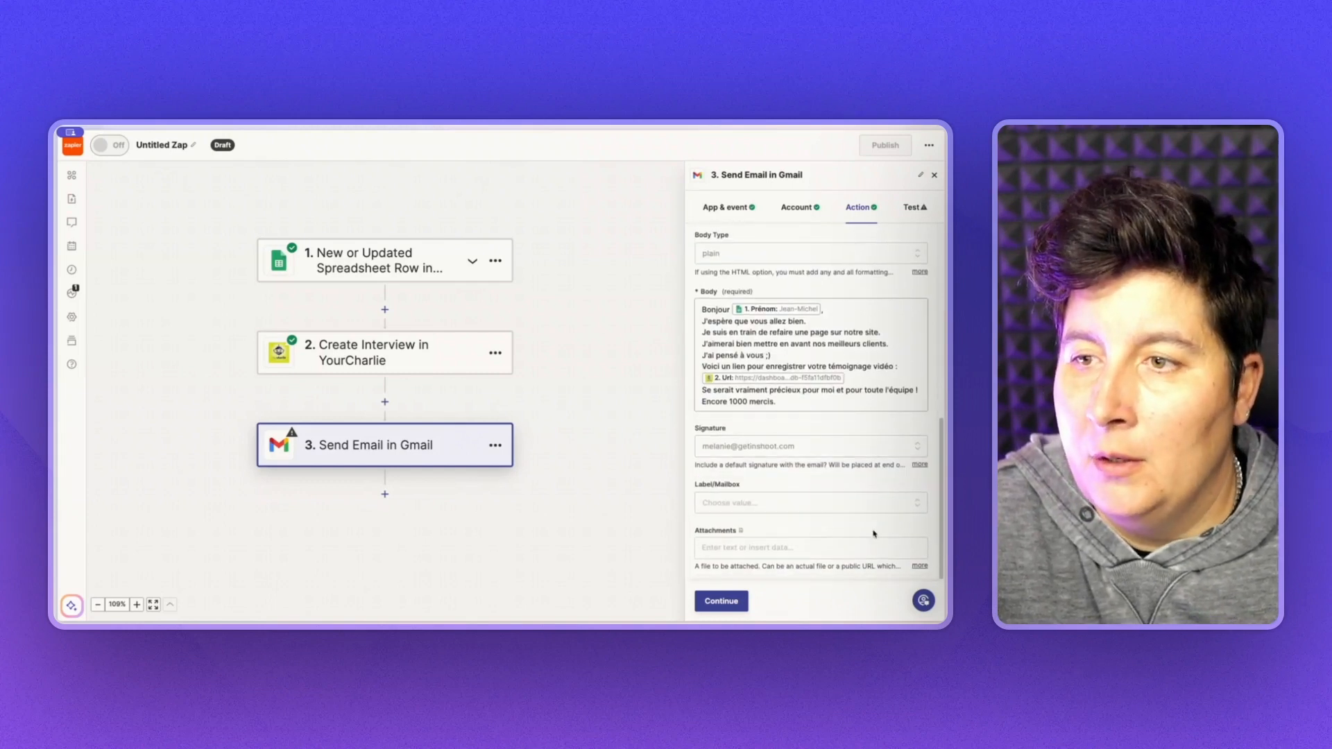
- Review the Gmail step's test data and send the test email
{"action": "left_click", "coordinate": [733, 602]}
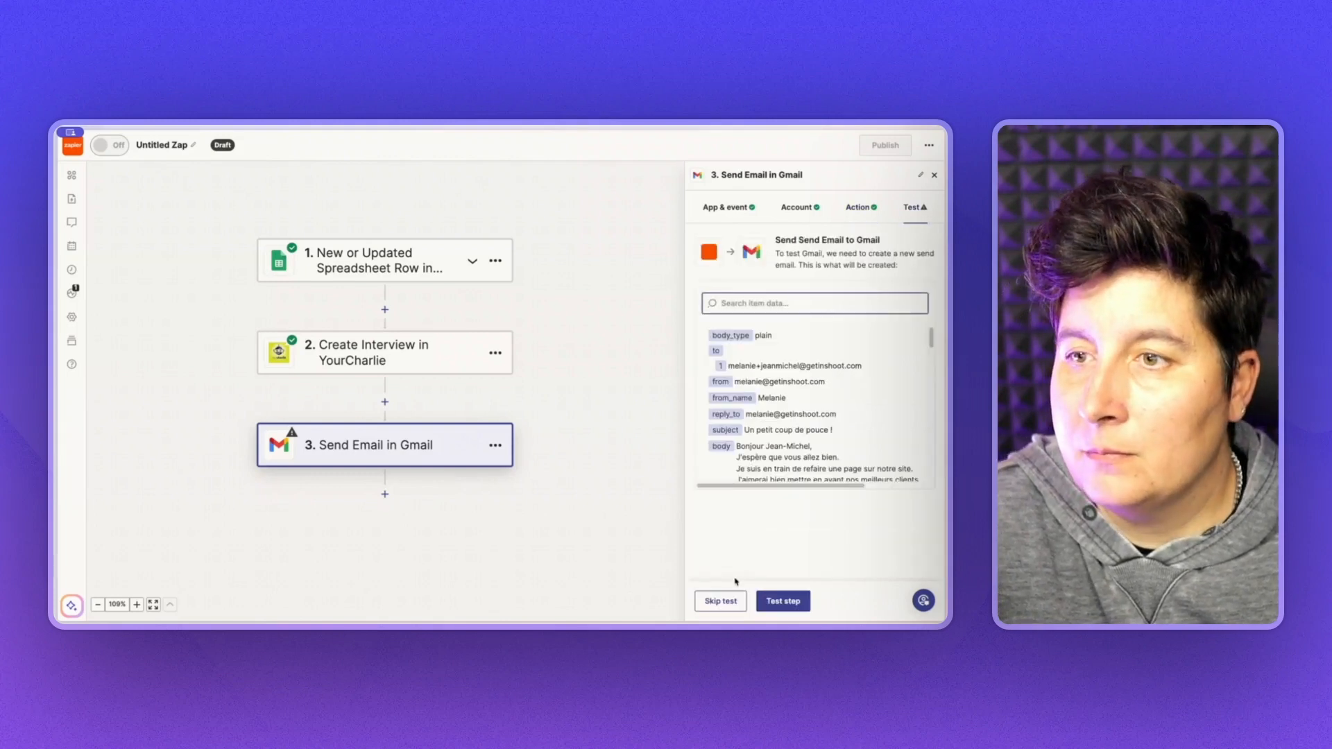
{"action": "scroll", "coordinate": [784, 434], "scroll_direction": "down", "scroll_amount": 1}
{"action": "scroll", "coordinate": [784, 434], "scroll_direction": "up", "scroll_amount": 1}
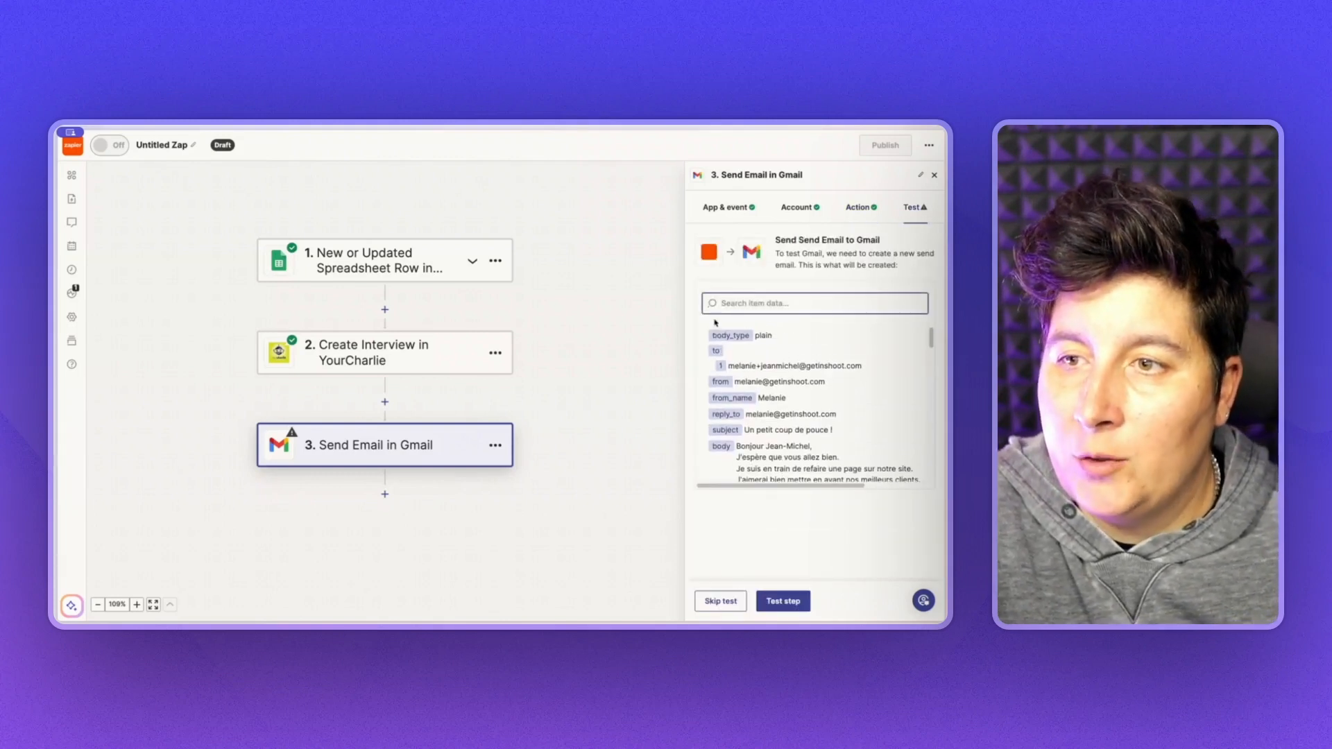
{"action": "scroll", "coordinate": [807, 422], "scroll_direction": "down", "scroll_amount": 5}
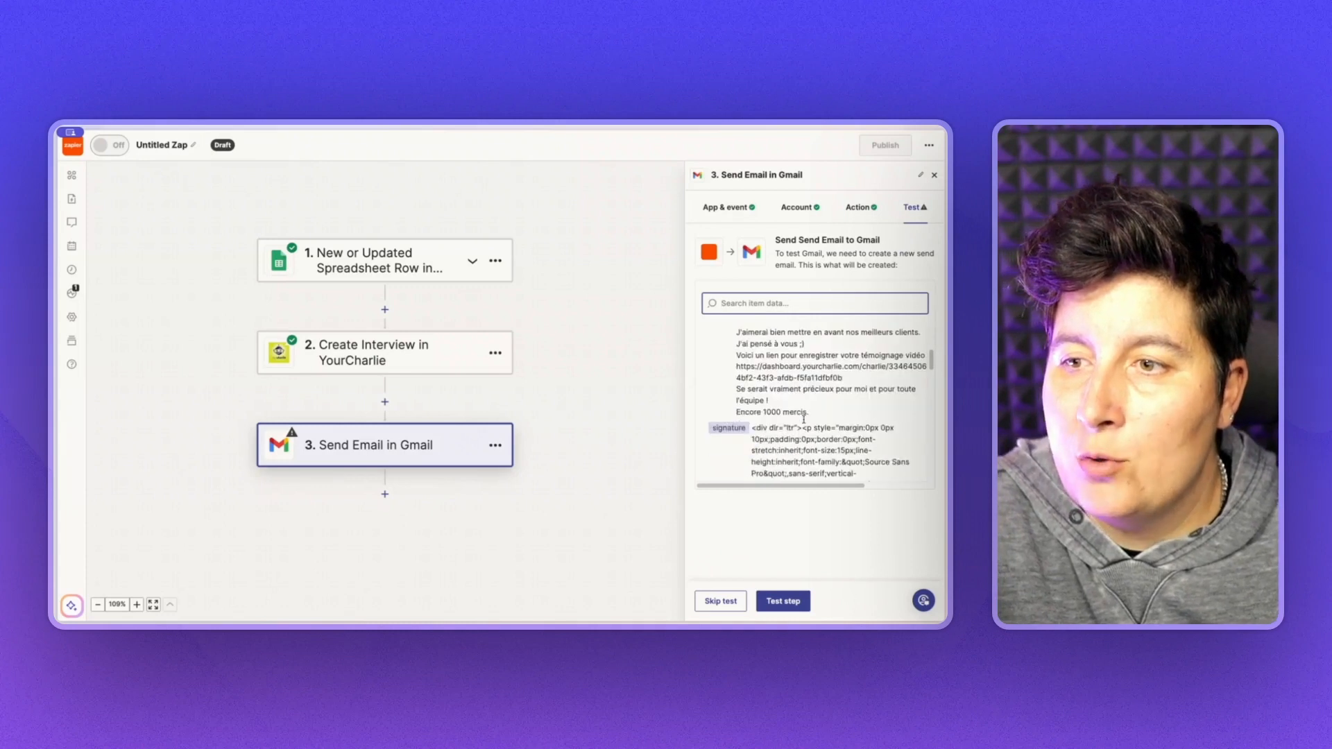
{"action": "scroll", "coordinate": [805, 423], "scroll_direction": "down", "scroll_amount": 5}
{"action": "scroll", "coordinate": [804, 423], "scroll_direction": "up", "scroll_amount": 10}
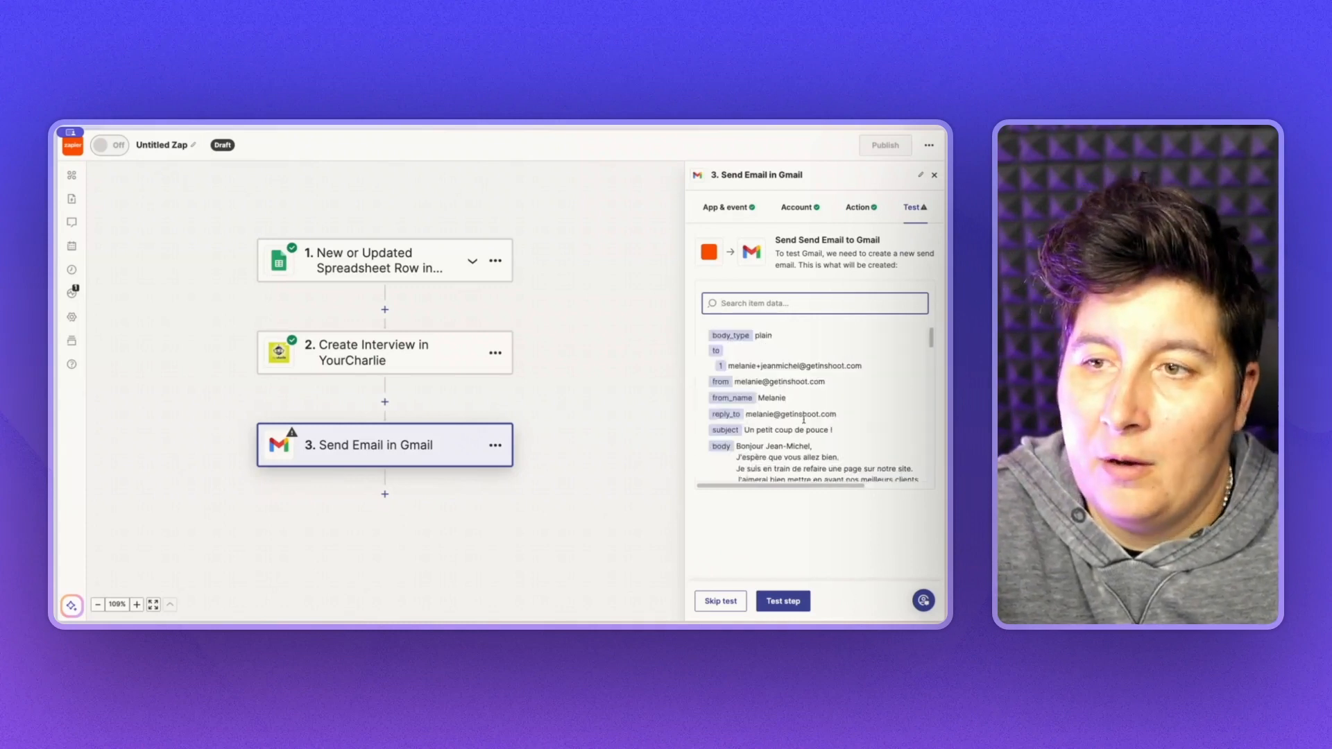
{"action": "scroll", "coordinate": [803, 419], "scroll_direction": "down", "scroll_amount": 5}
{"action": "scroll", "coordinate": [803, 419], "scroll_direction": "up", "scroll_amount": 5}
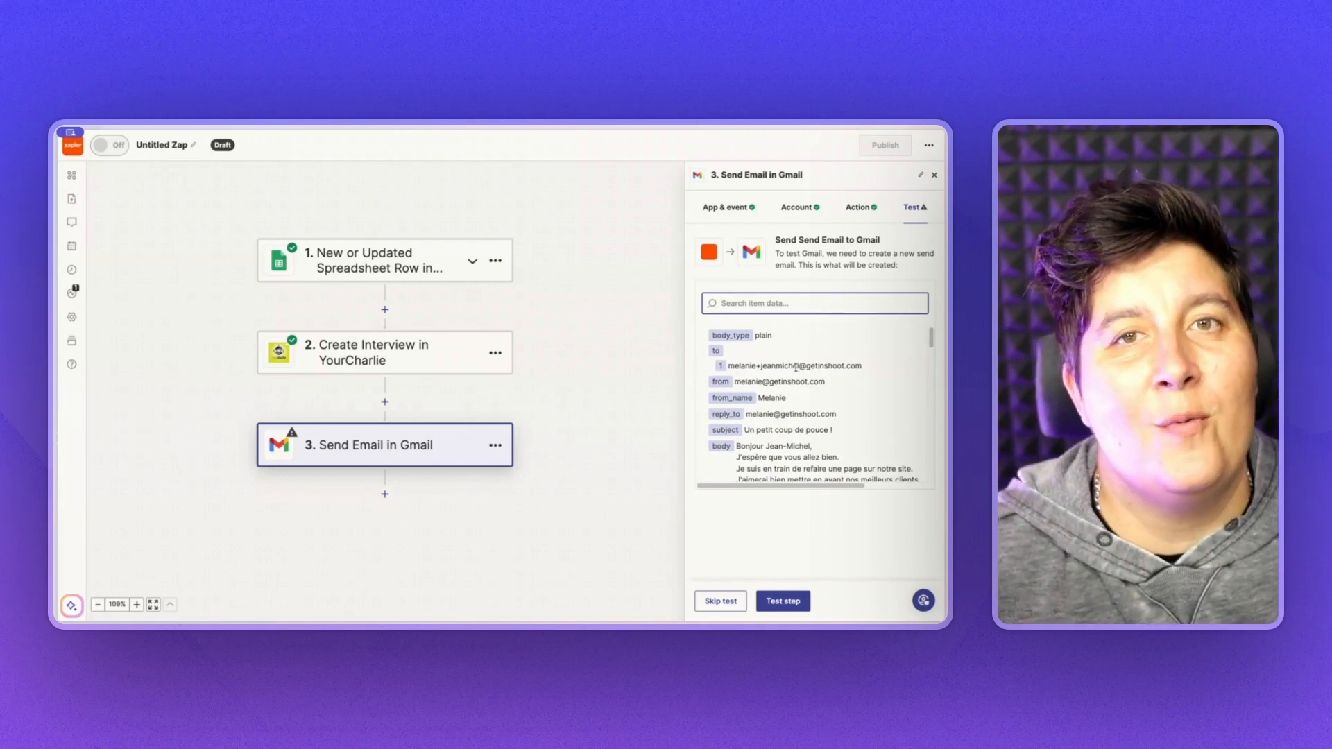
{"action": "left_click", "coordinate": [783, 600]}
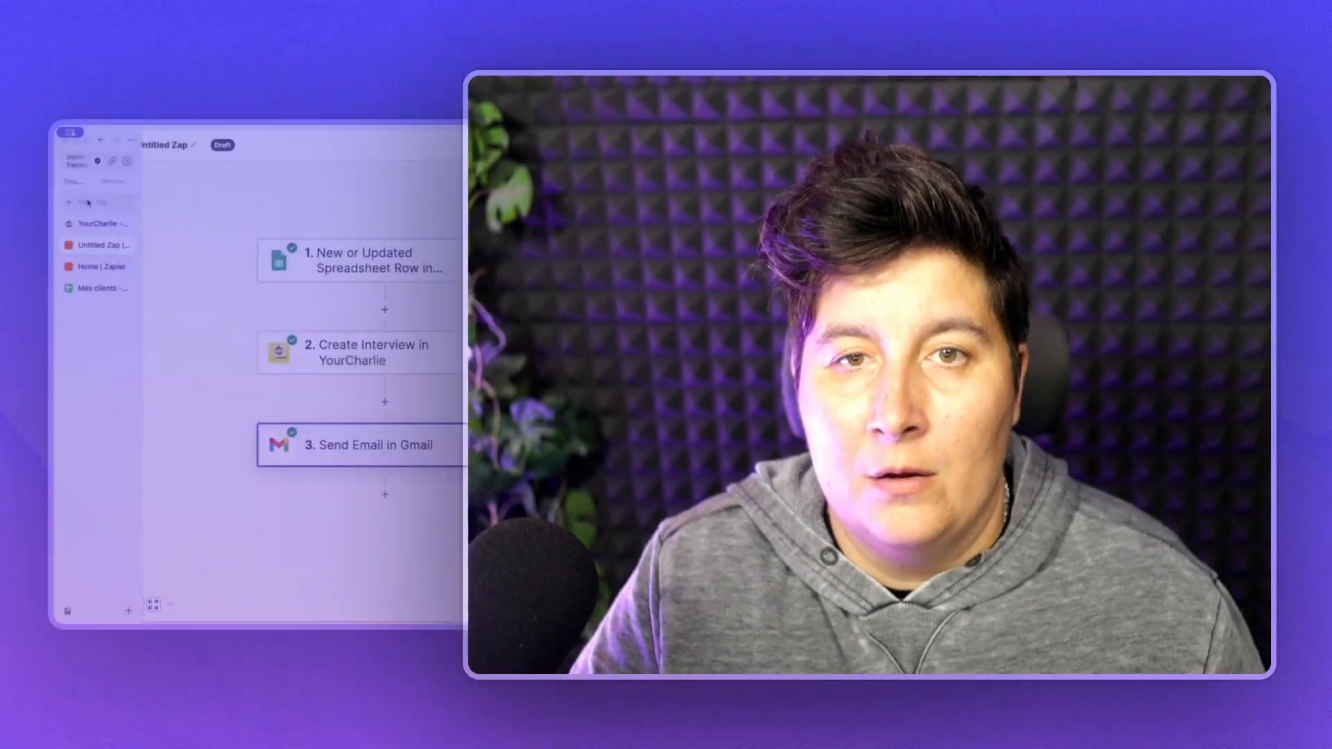
- Go to Gmail in a new tab and open the received 'Un petit coup de pouce !' email
{"action": "left_click", "coordinate": [87, 203]}
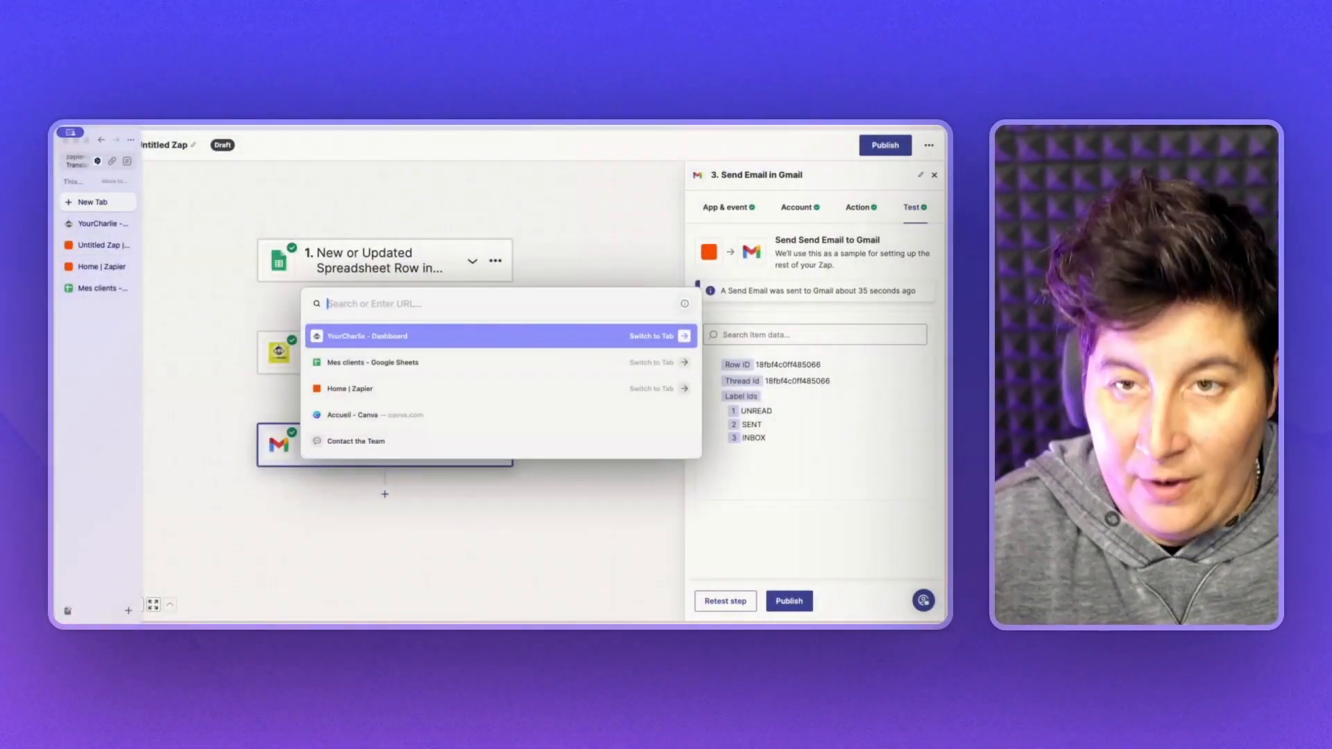
{"action": "type", "text": "gmail.com"}
{"action": "key", "text": "Return"}
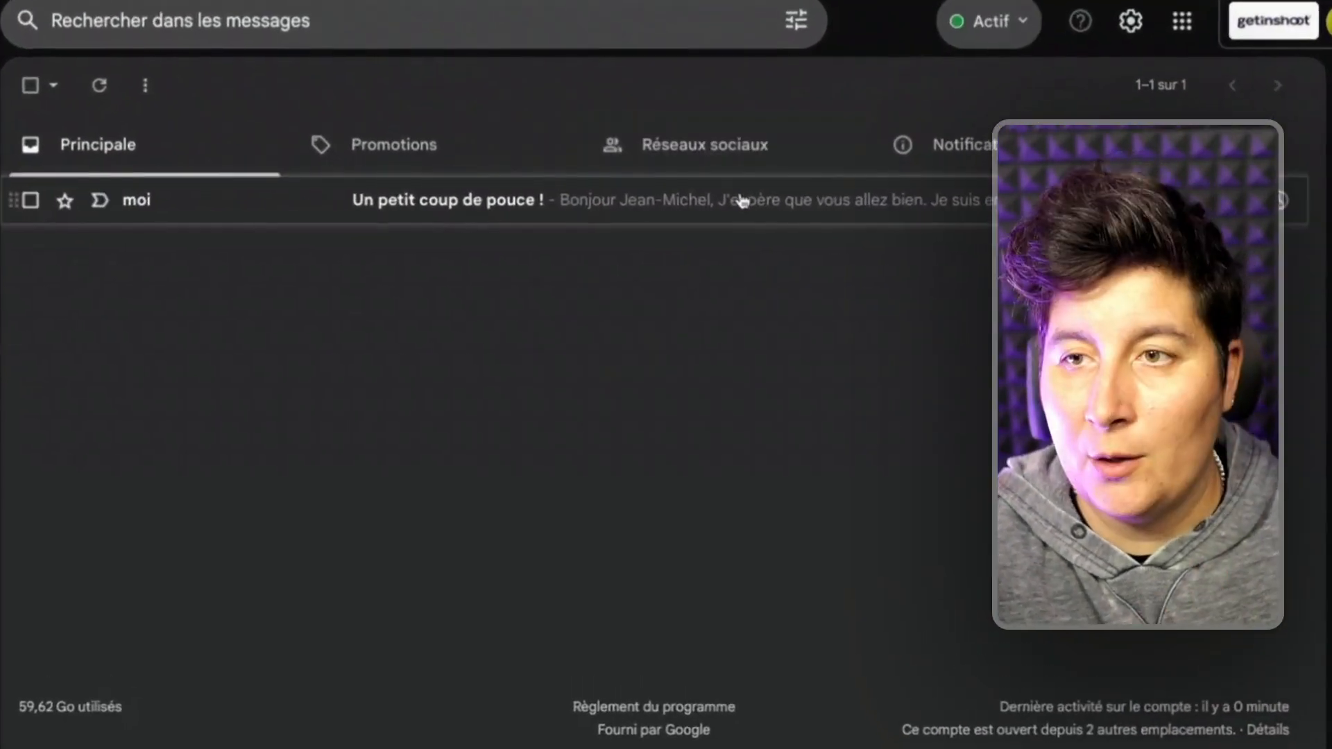
{"action": "left_click", "coordinate": [617, 238]}
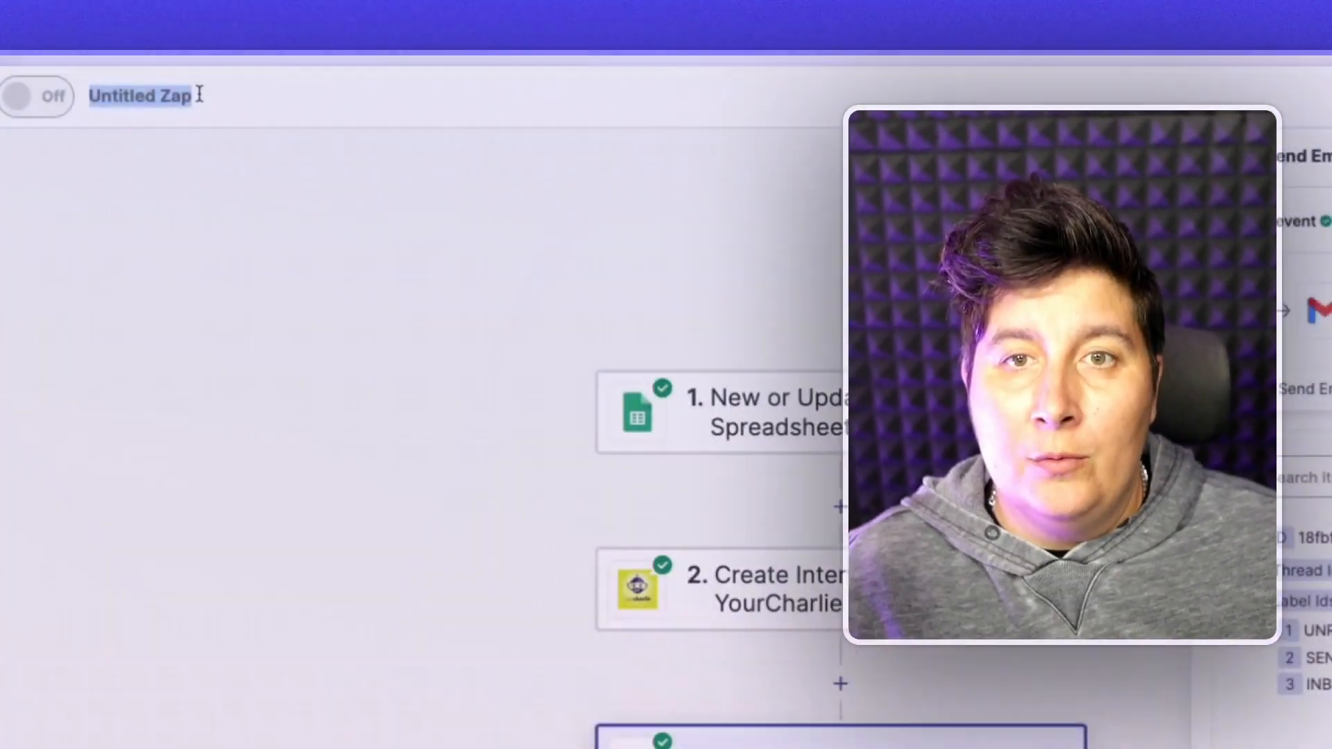
- Rename the Zap to 'Demande de témoignage automatique'
{"action": "type", "text": "Demande de t"}
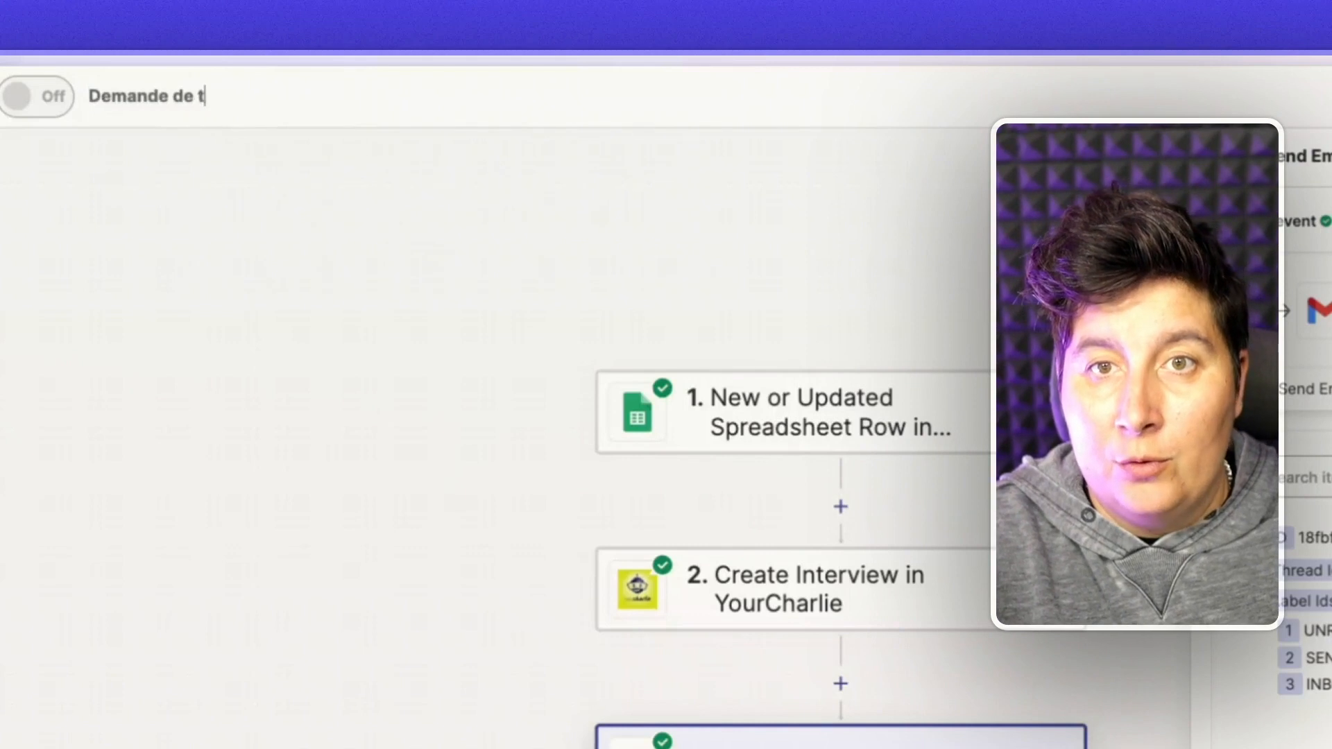
{"action": "type", "text": "émoignage automatique"}
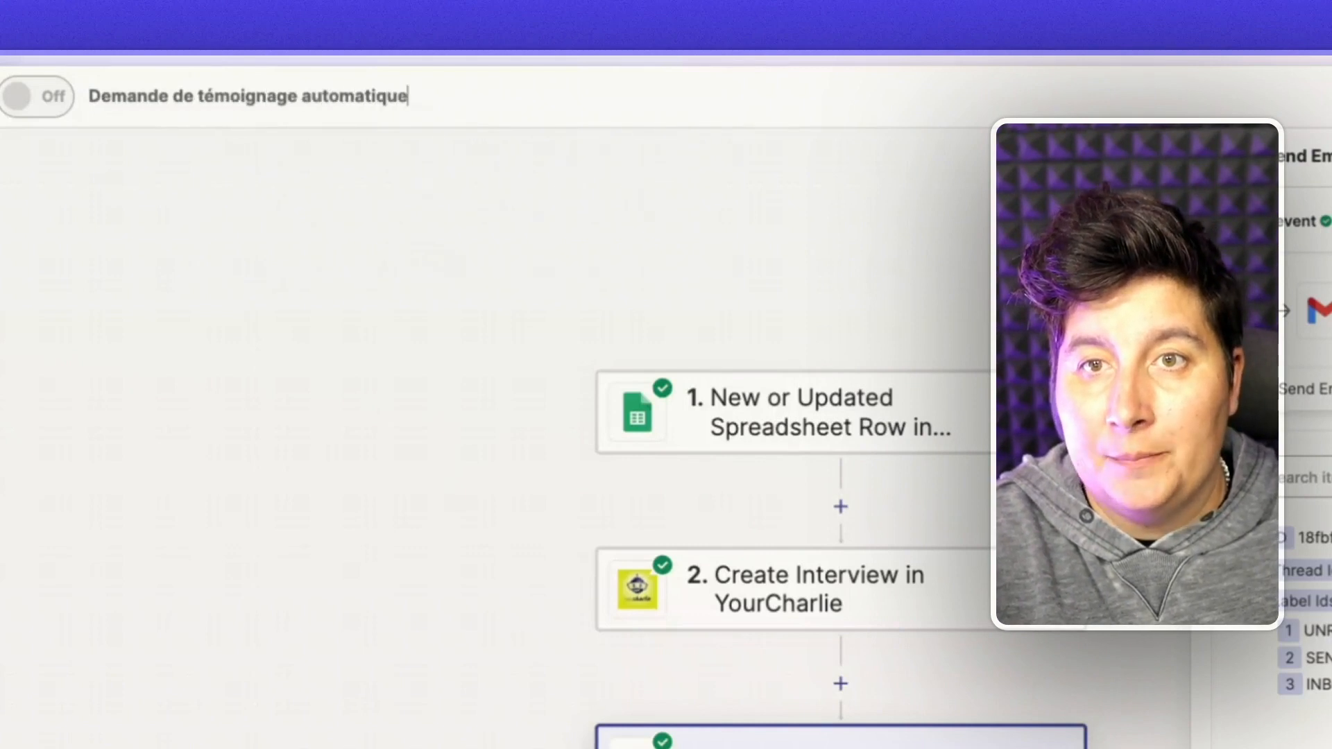
{"action": "left_click", "coordinate": [193, 270]}
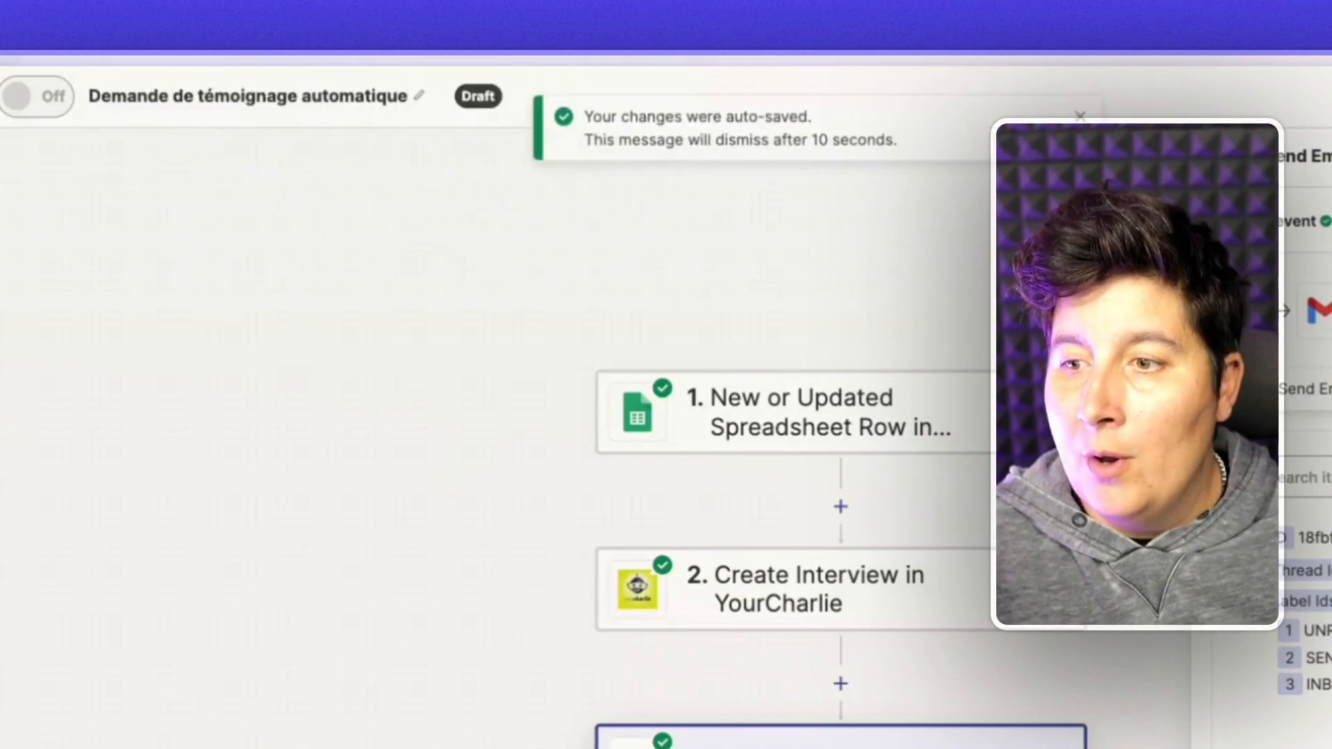